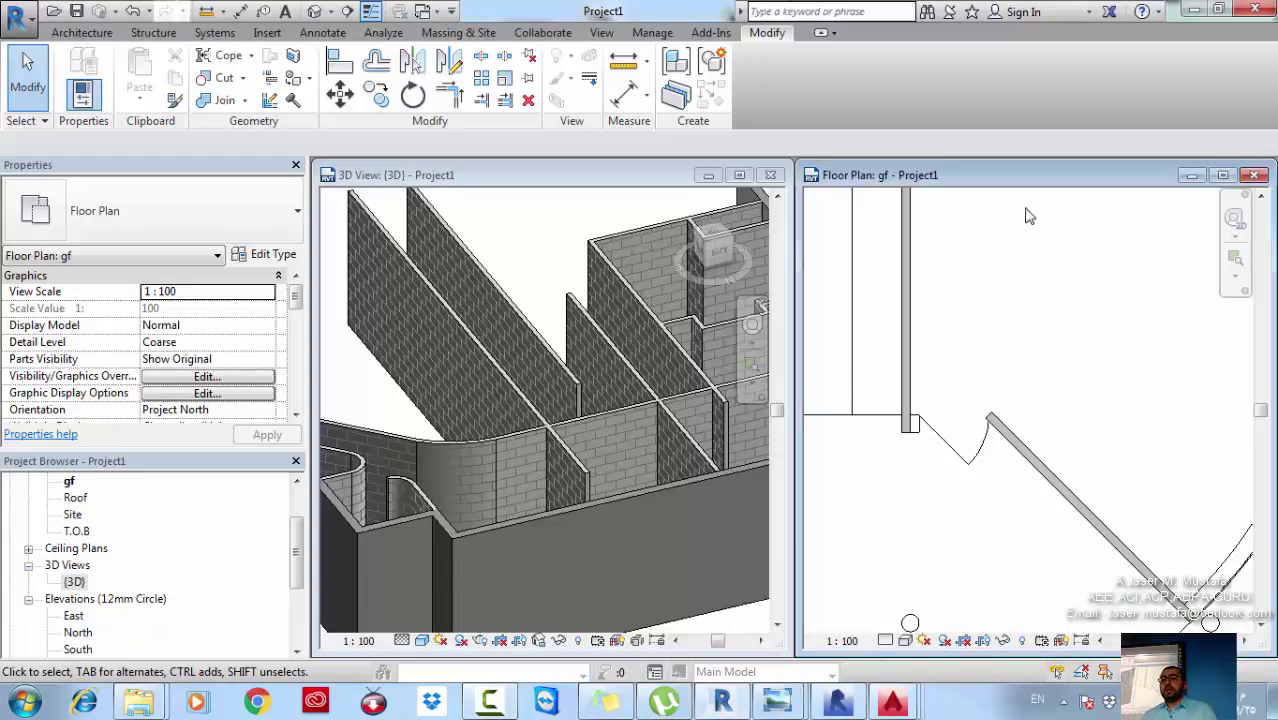
Maximize the gf floor plan view so the ground-floor layout fills the drawing area.
left_click(1222, 175)
scroll(901, 382, "down", 6)
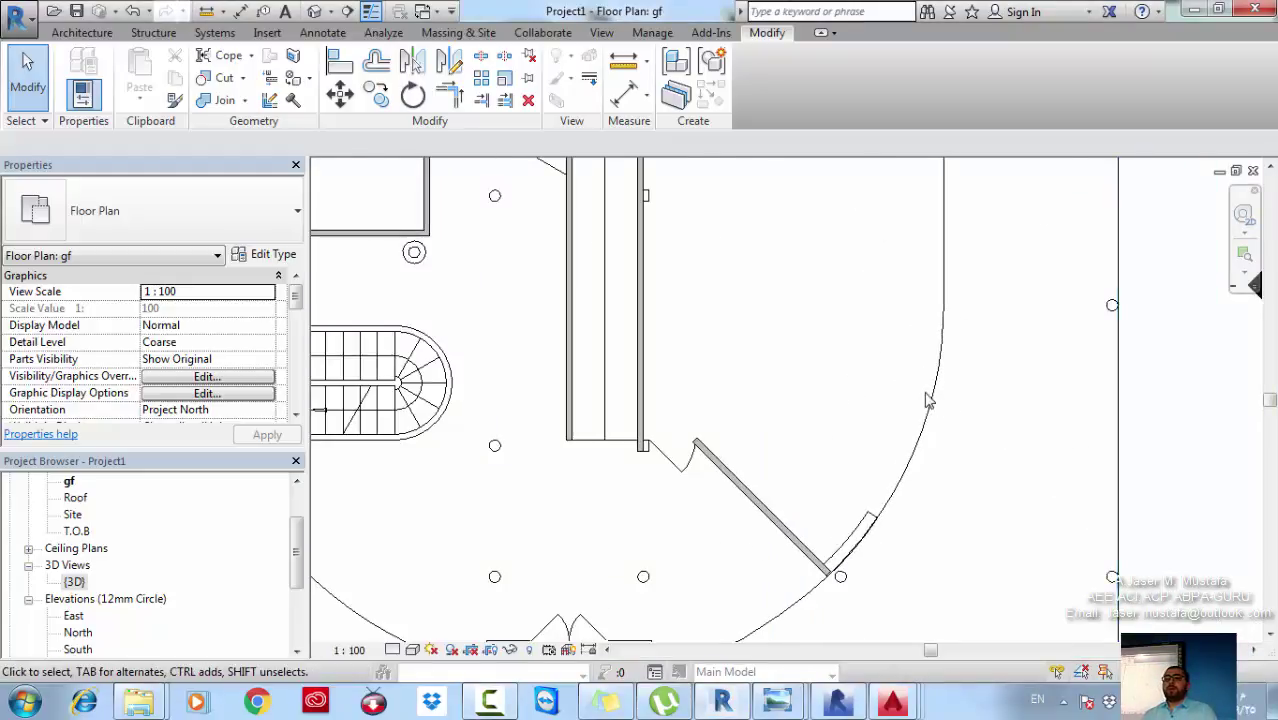
middle_click_drag(903, 340, 912, 370)
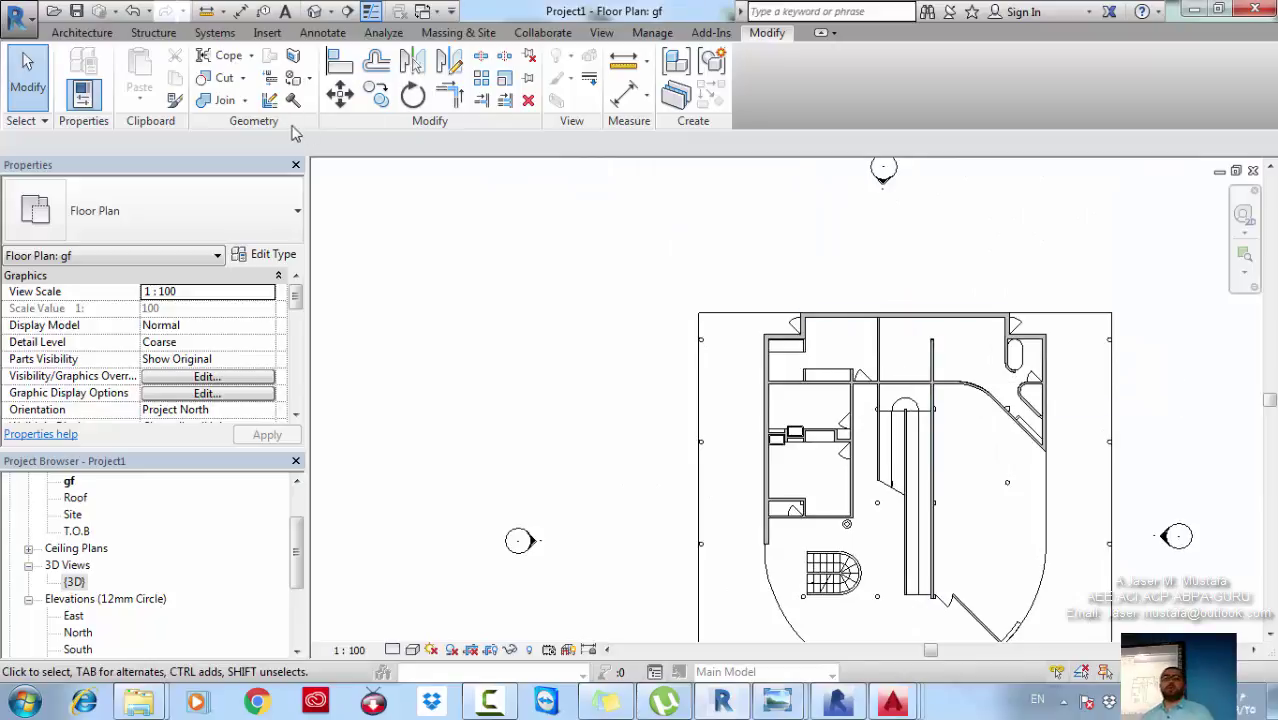
Place two Windows_Sgl_Plain 910x910mm windows along the plan's uppermost exterior wall, one on each side of the partition, dismissing the save reminder.
left_click(80, 33)
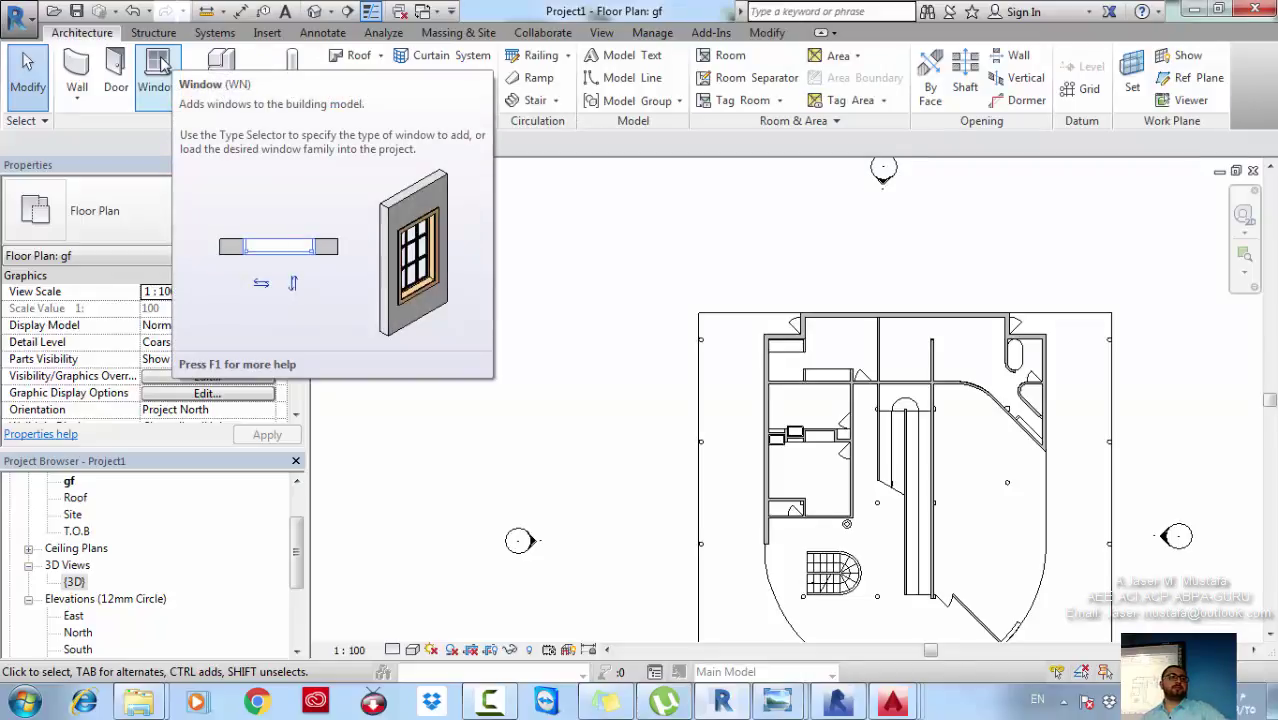
left_click(160, 63)
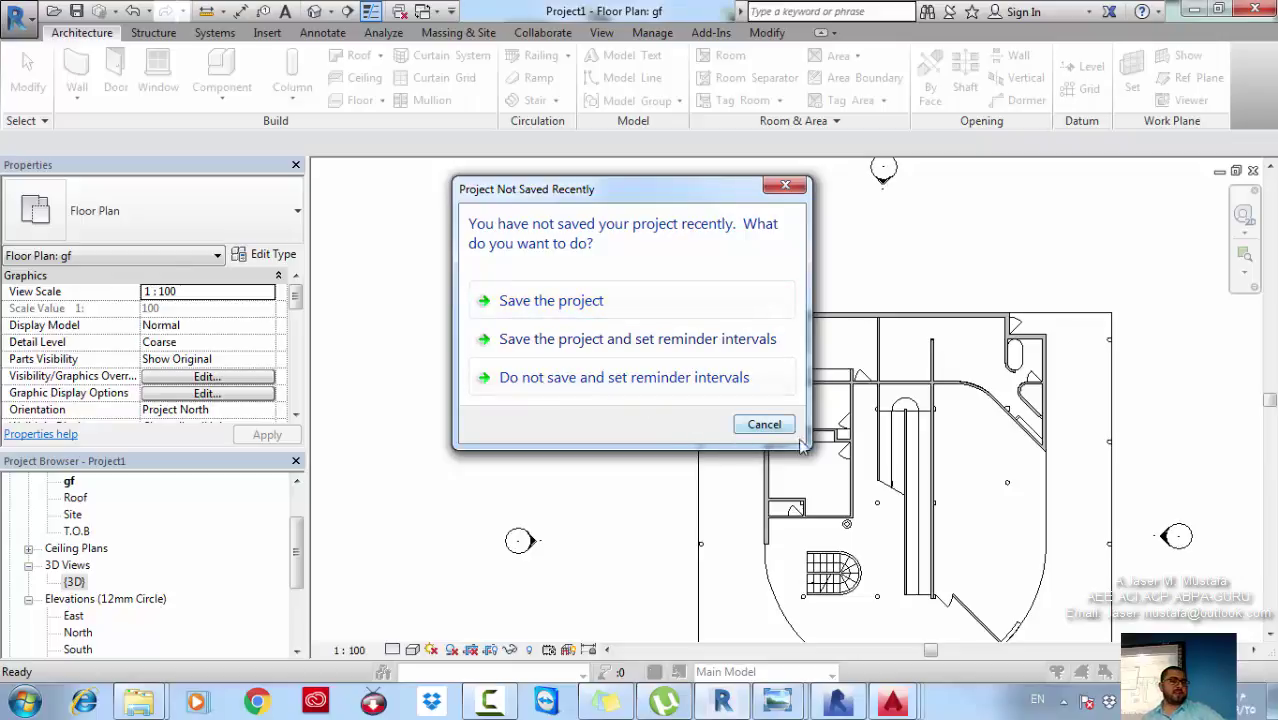
left_click(764, 425)
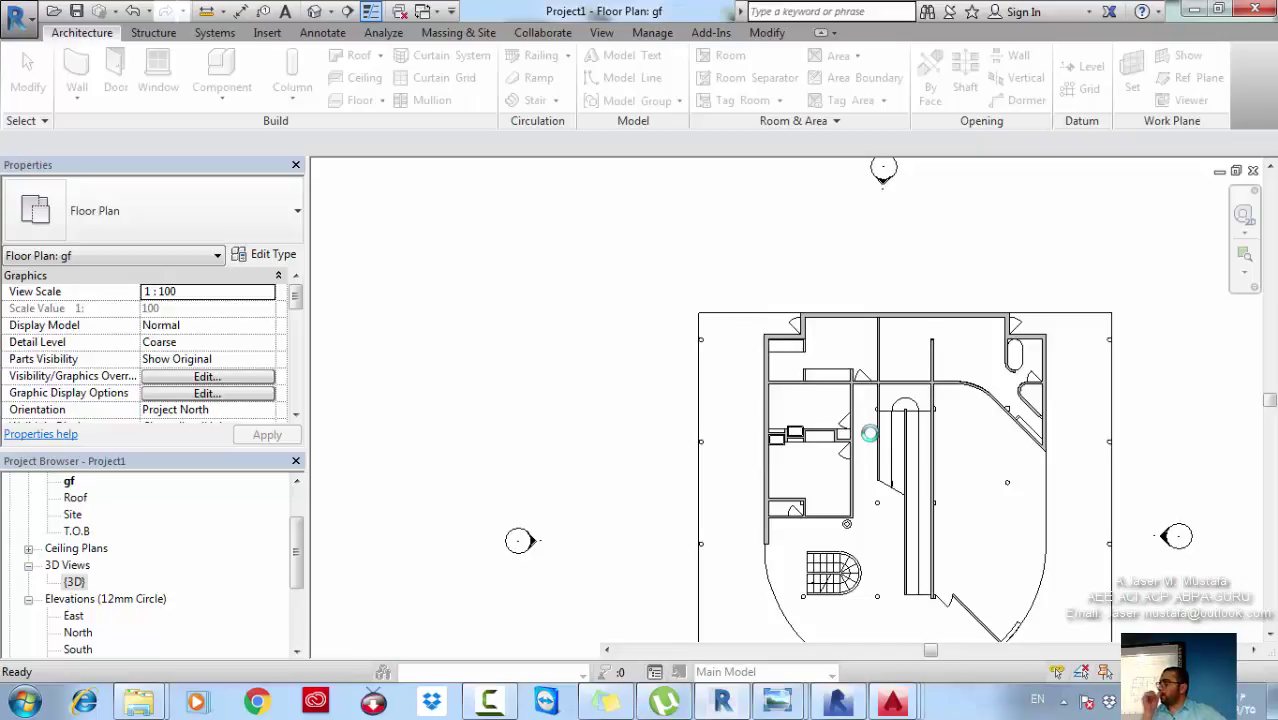
middle_click_drag(869, 433, 708, 352)
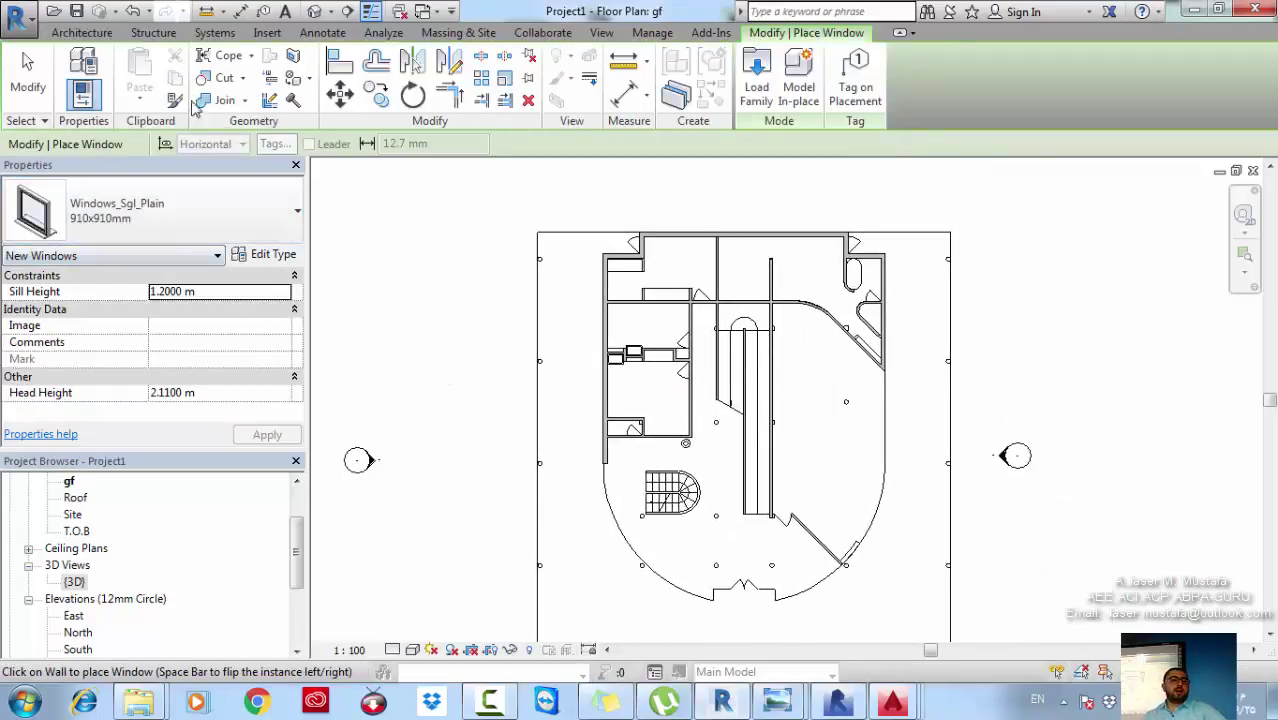
left_click(158, 230)
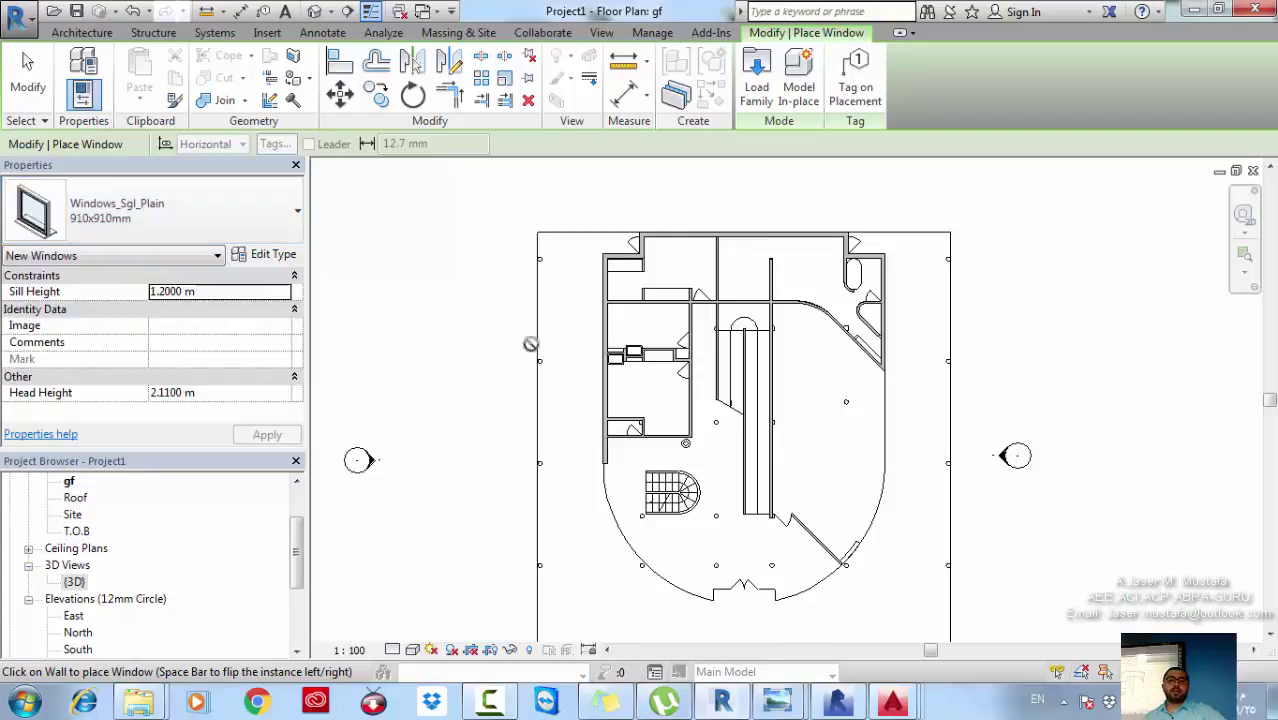
scroll(685, 215, "up", 5)
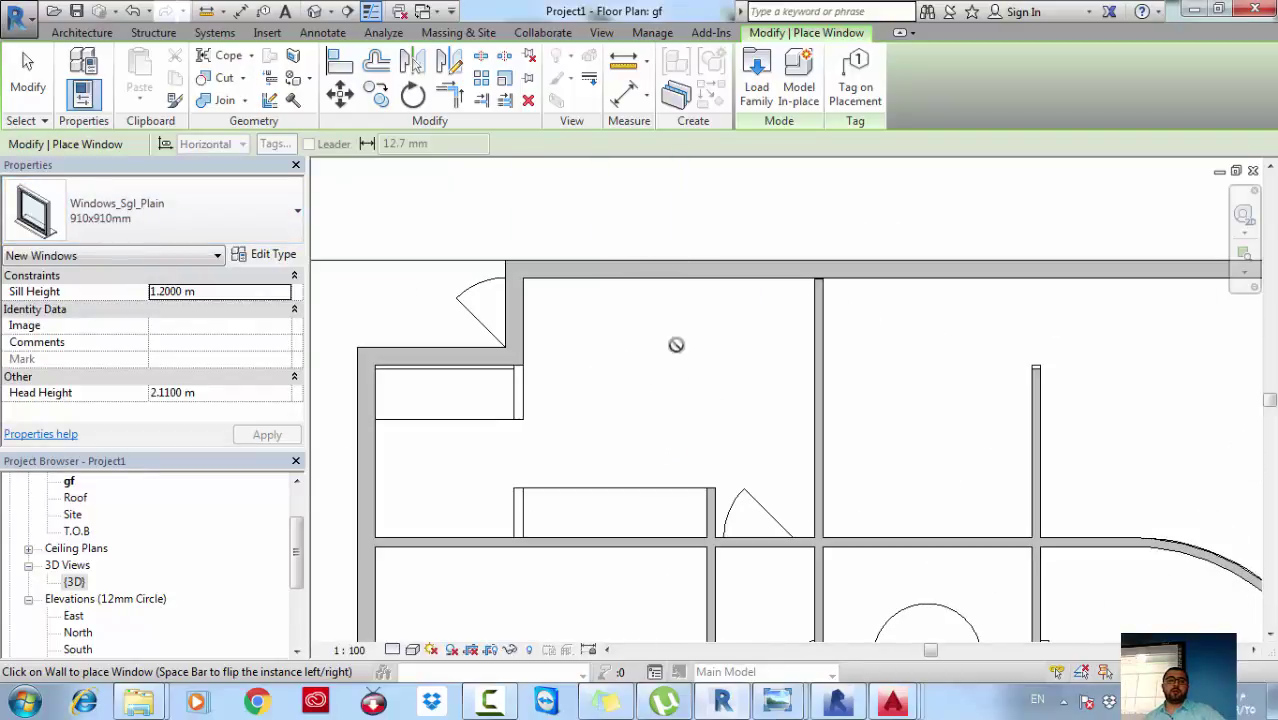
middle_click_drag(673, 413, 713, 298)
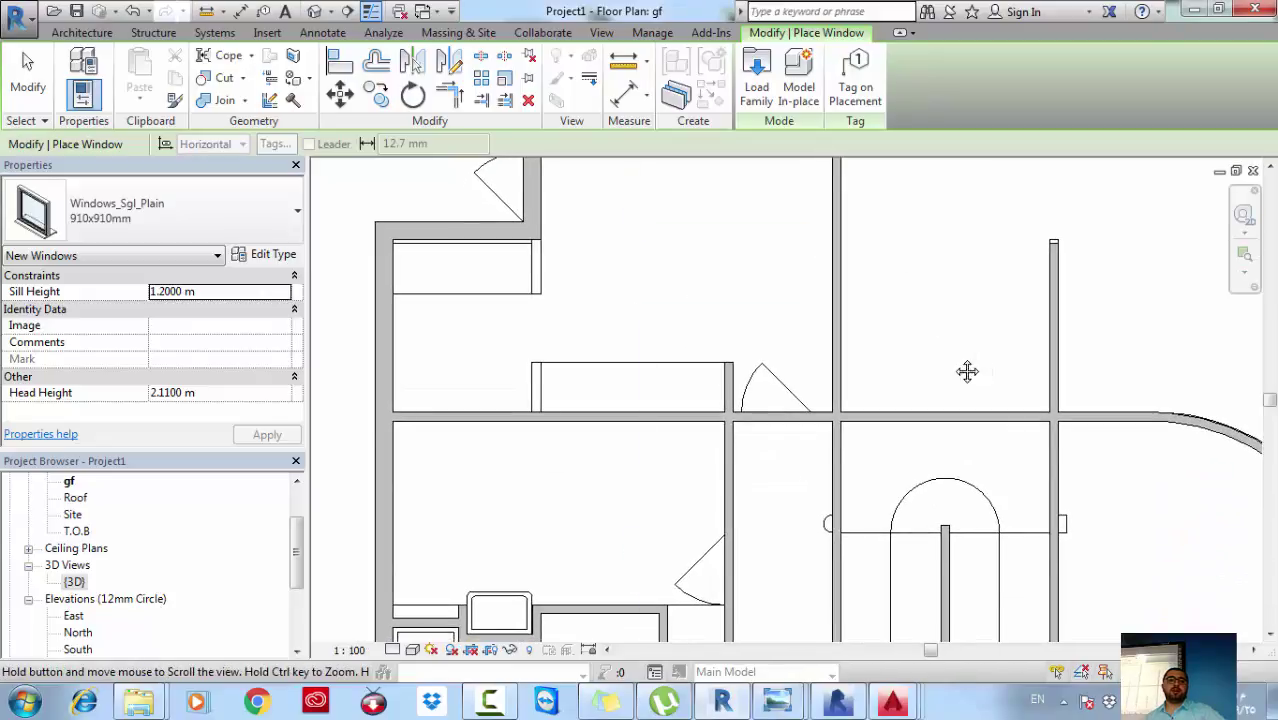
middle_click_drag(787, 257, 802, 339)
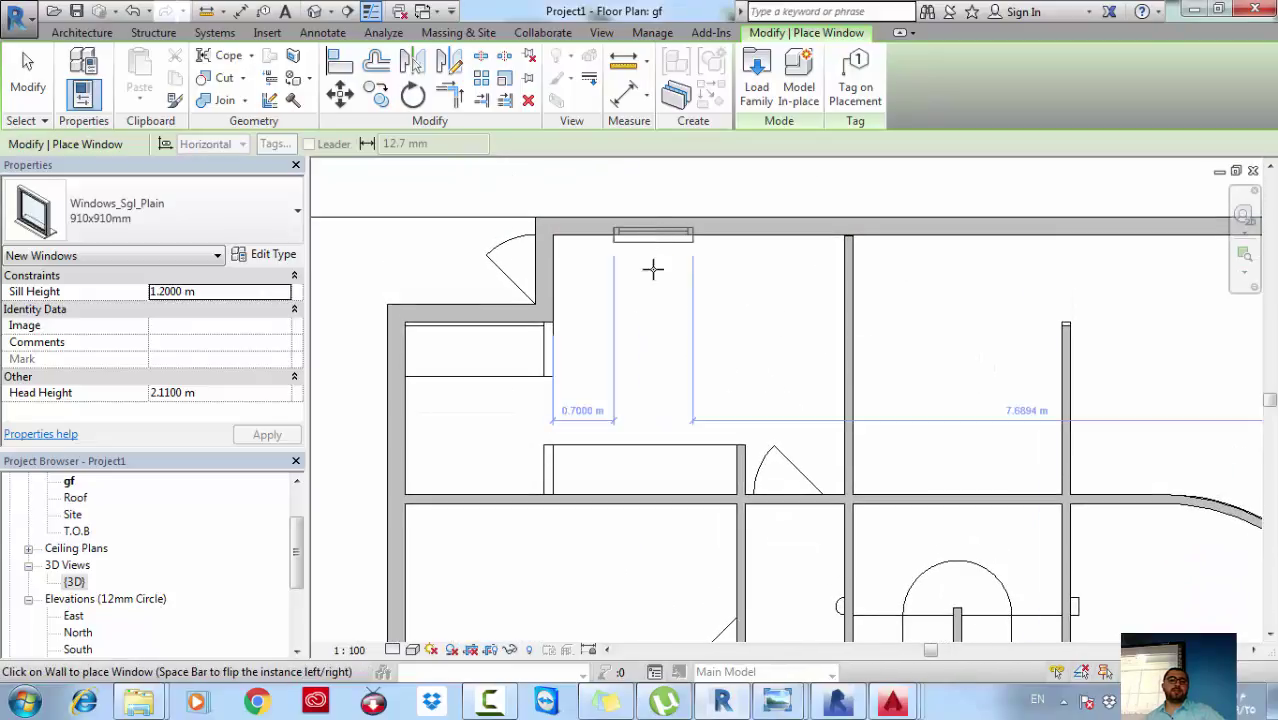
left_click(726, 321)
middle_click_drag(885, 304, 790, 351)
left_click(931, 270)
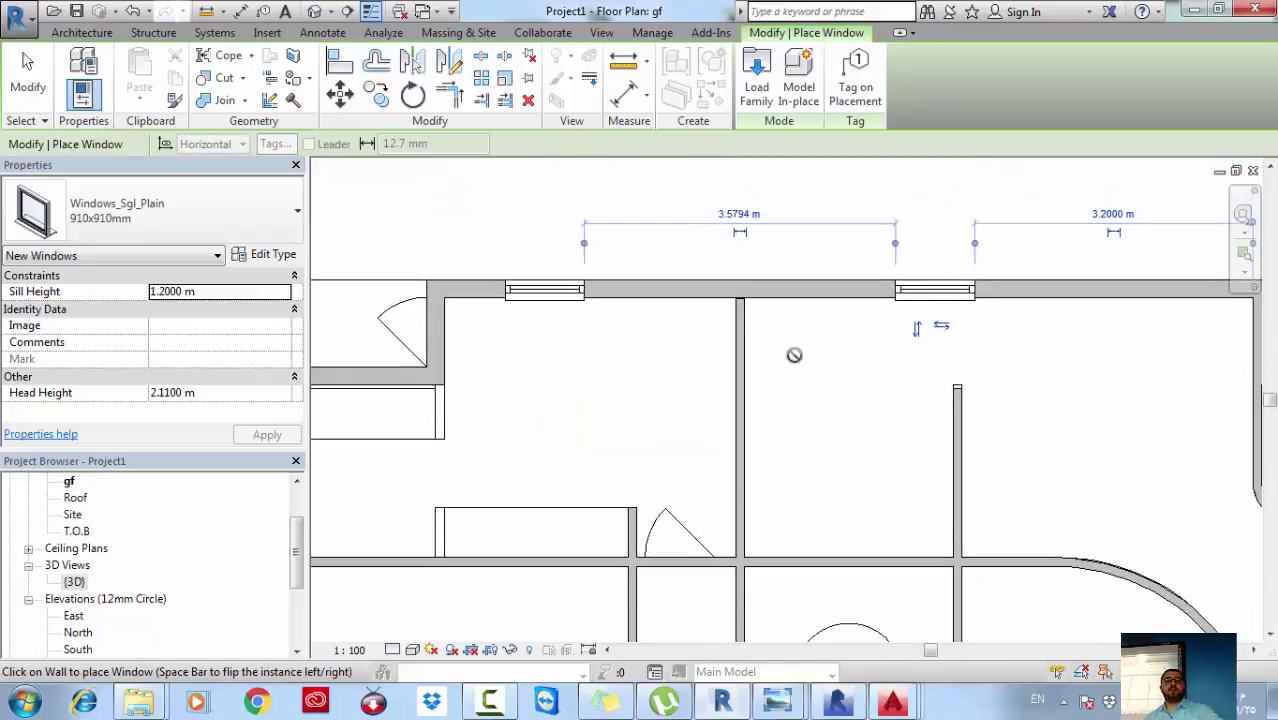
scroll(794, 365, "down", 2)
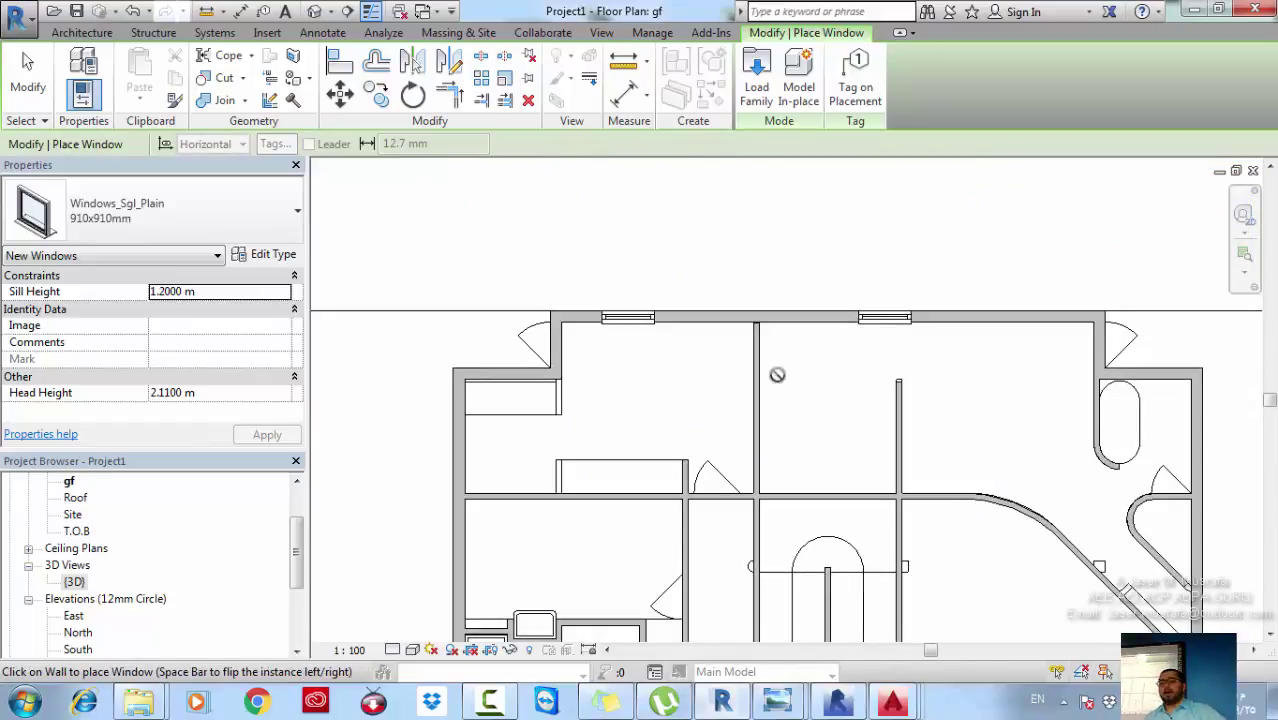
Place a Doors_ExtDbl_Flush 1810x2110mm double door in the partition between the two windowed rooms and end door placement.
left_click(82, 32)
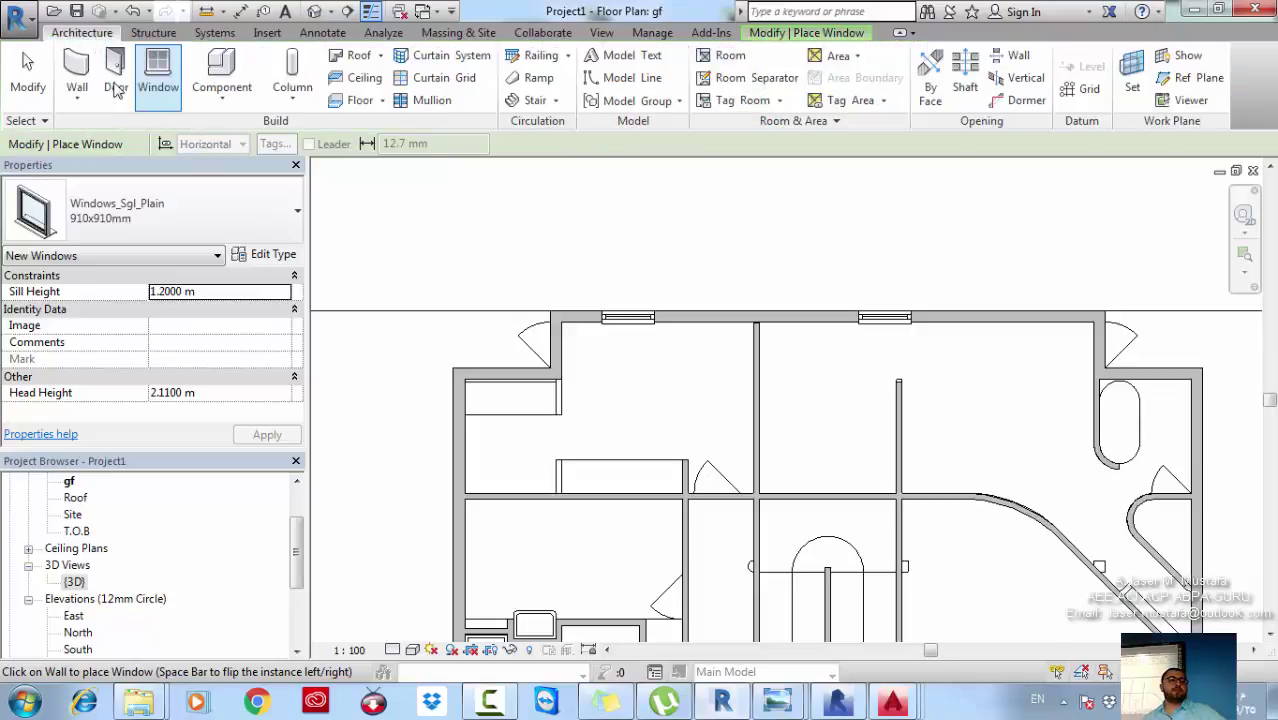
left_click(116, 88)
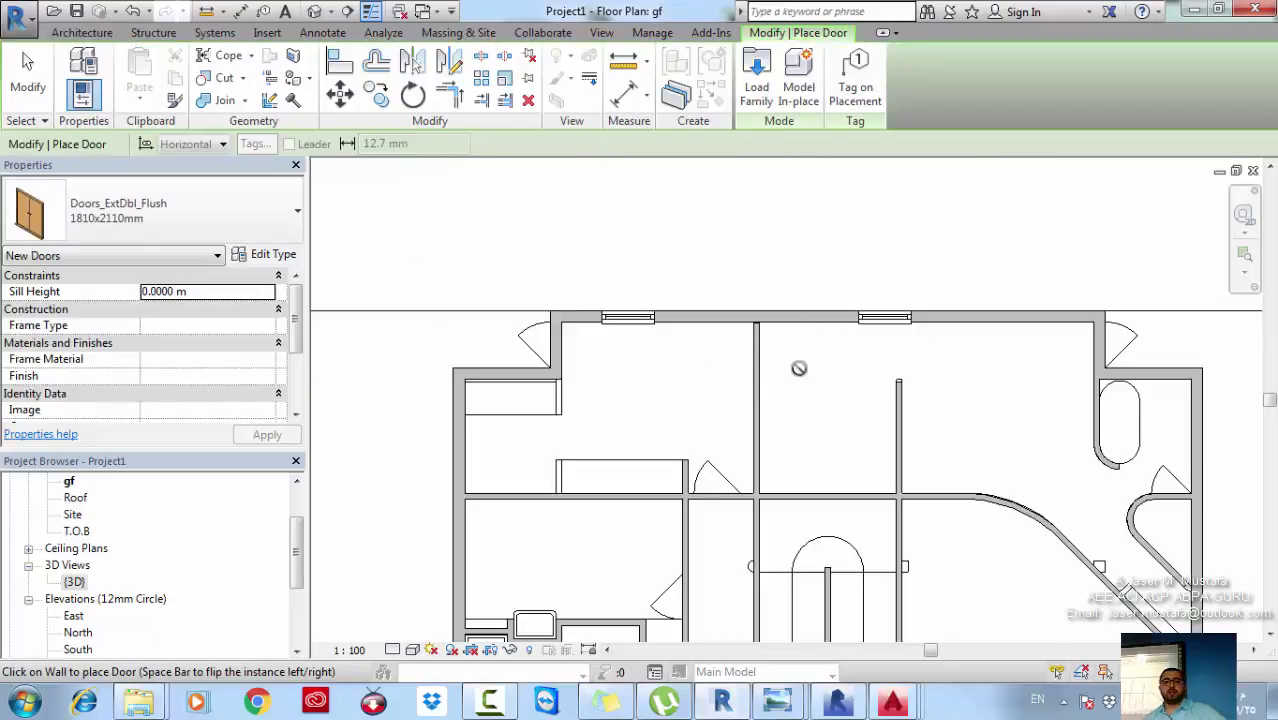
left_click(757, 386)
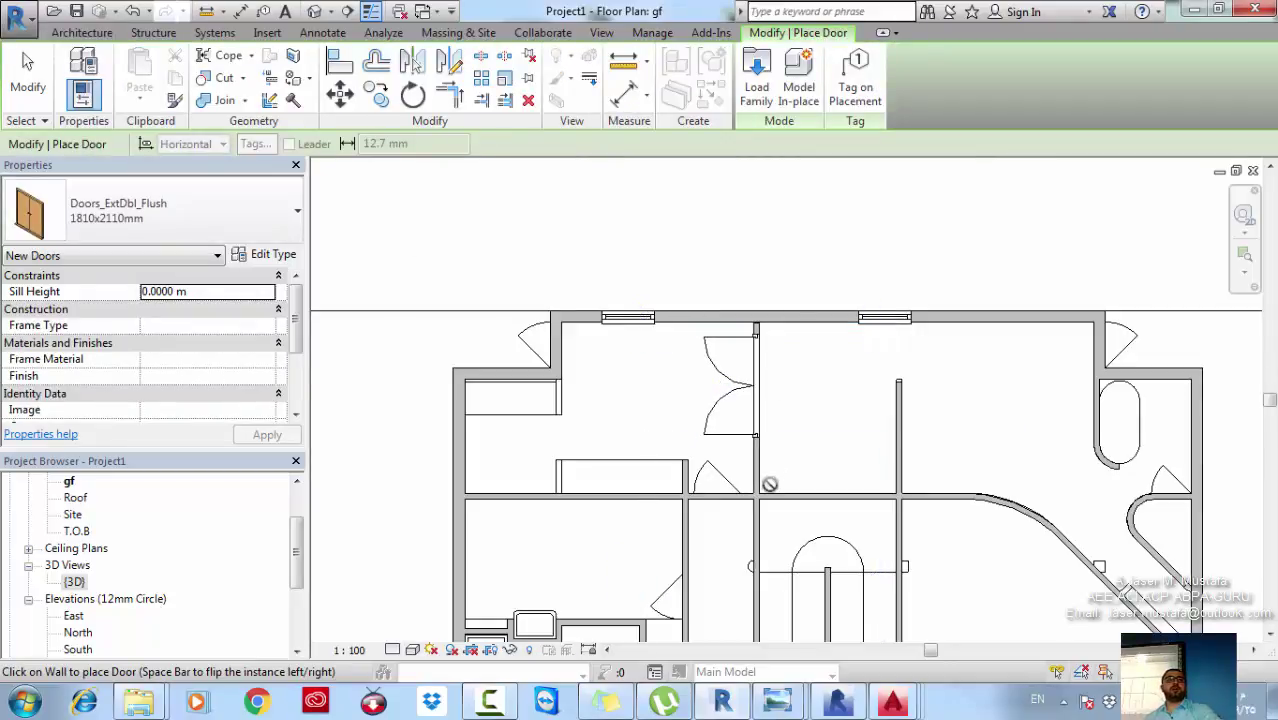
key("Escape")
key("Escape")
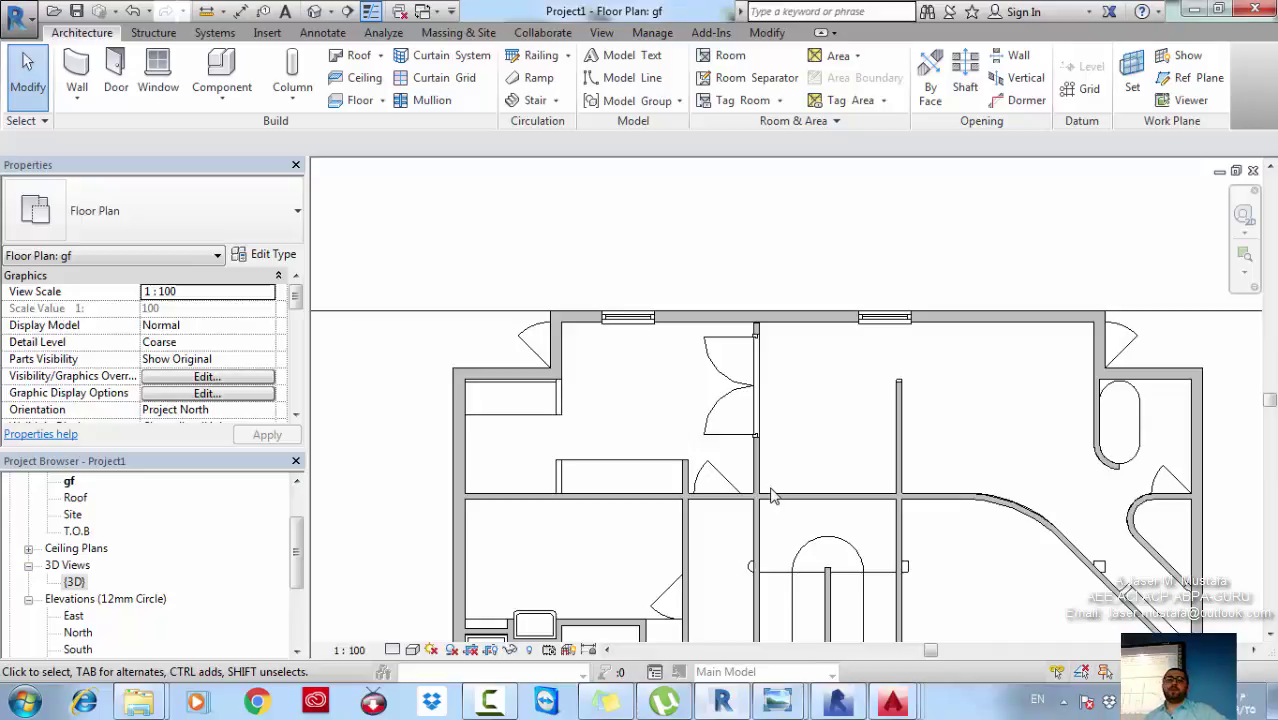
In the 3D view, edit the windowed back wall's profile to cut a rectangular opening about 1.6 m by 1.6 m beside the windows.
left_click(314, 11)
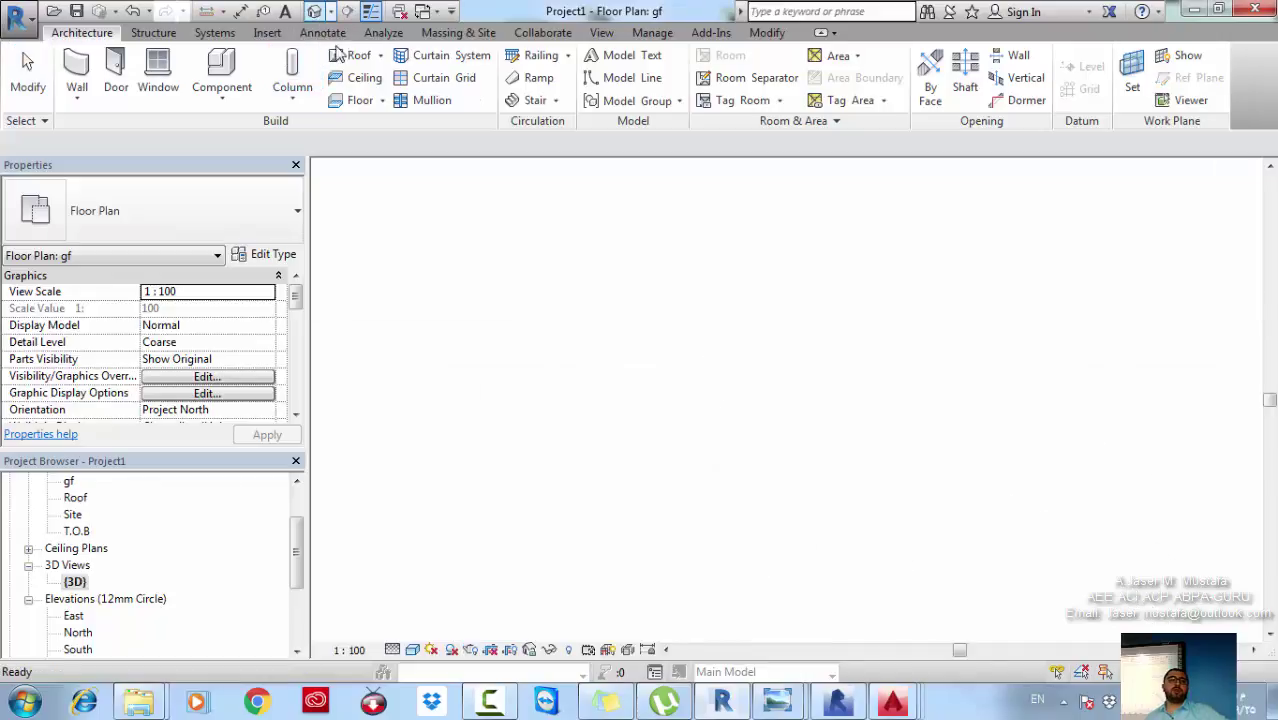
middle_click_drag(921, 388, 1109, 361)
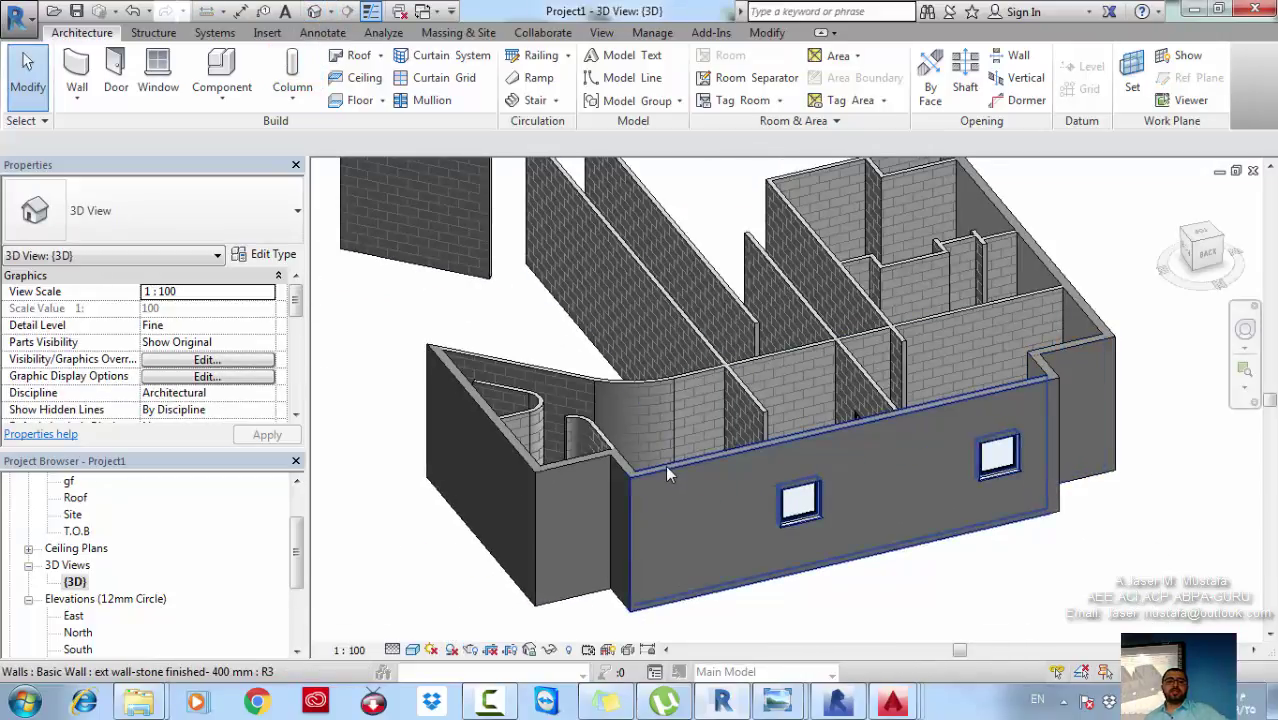
left_click(665, 465)
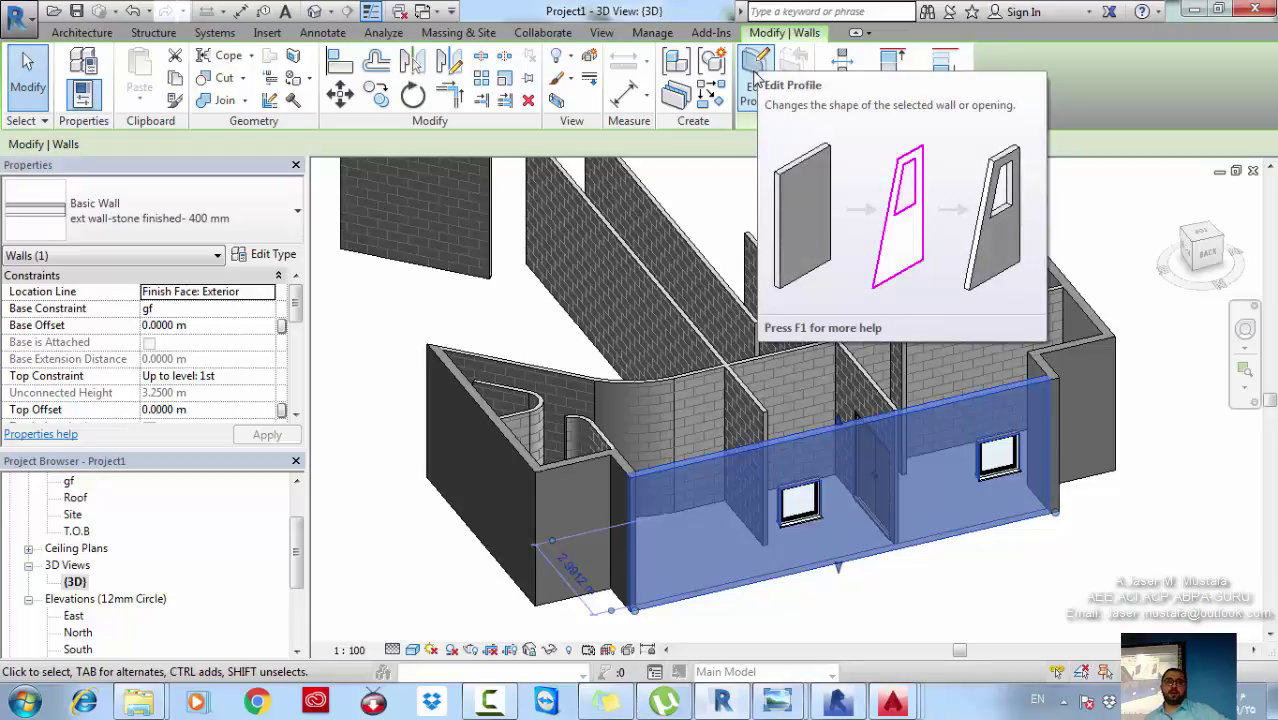
left_click(757, 75)
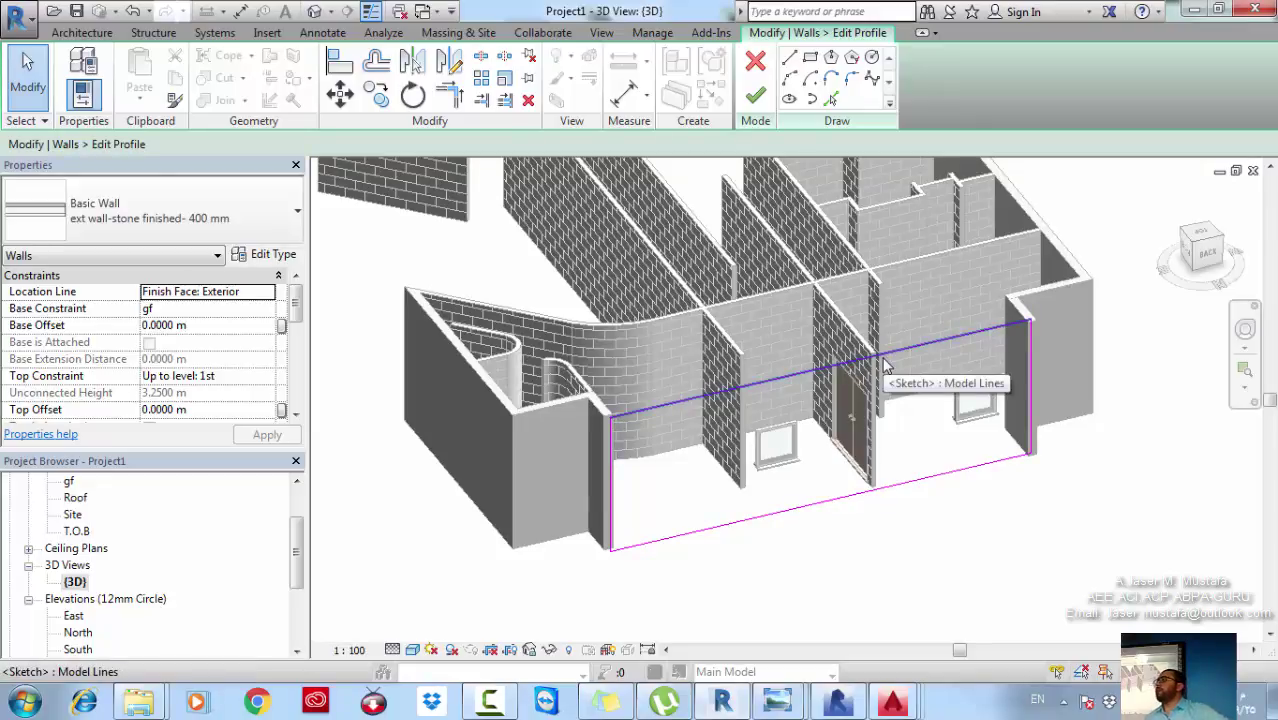
left_click(810, 57)
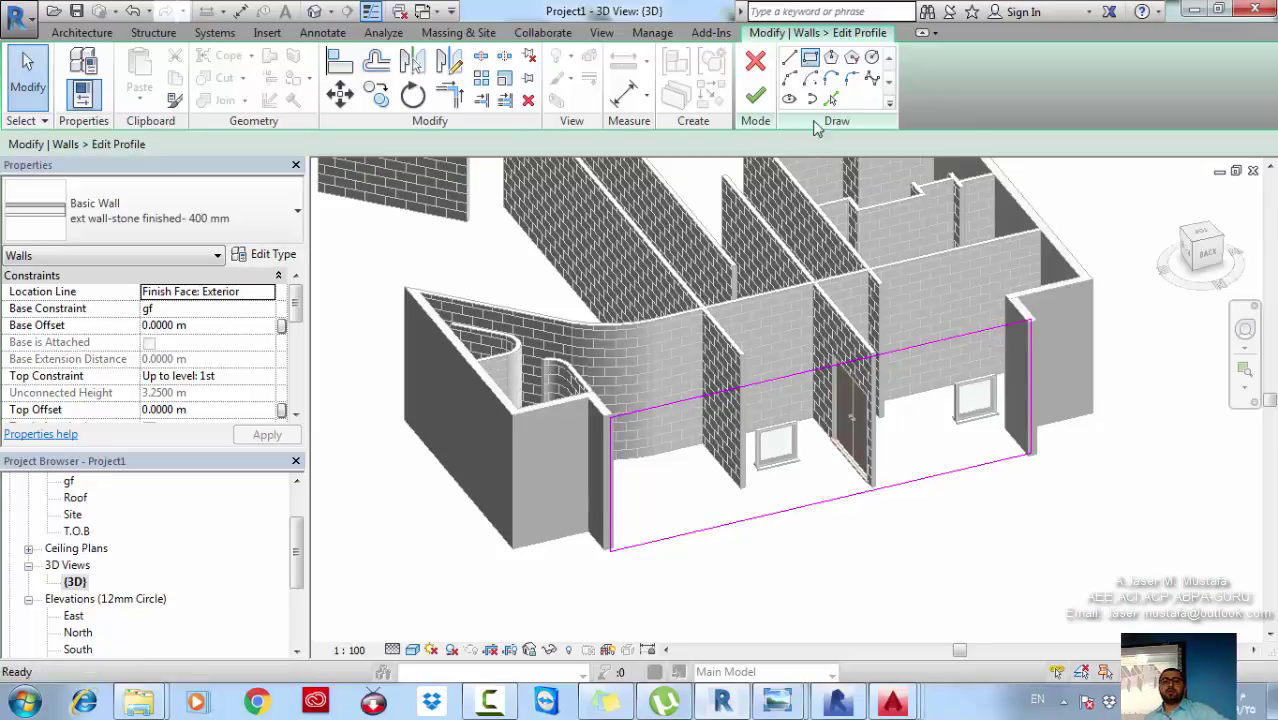
left_click(647, 449)
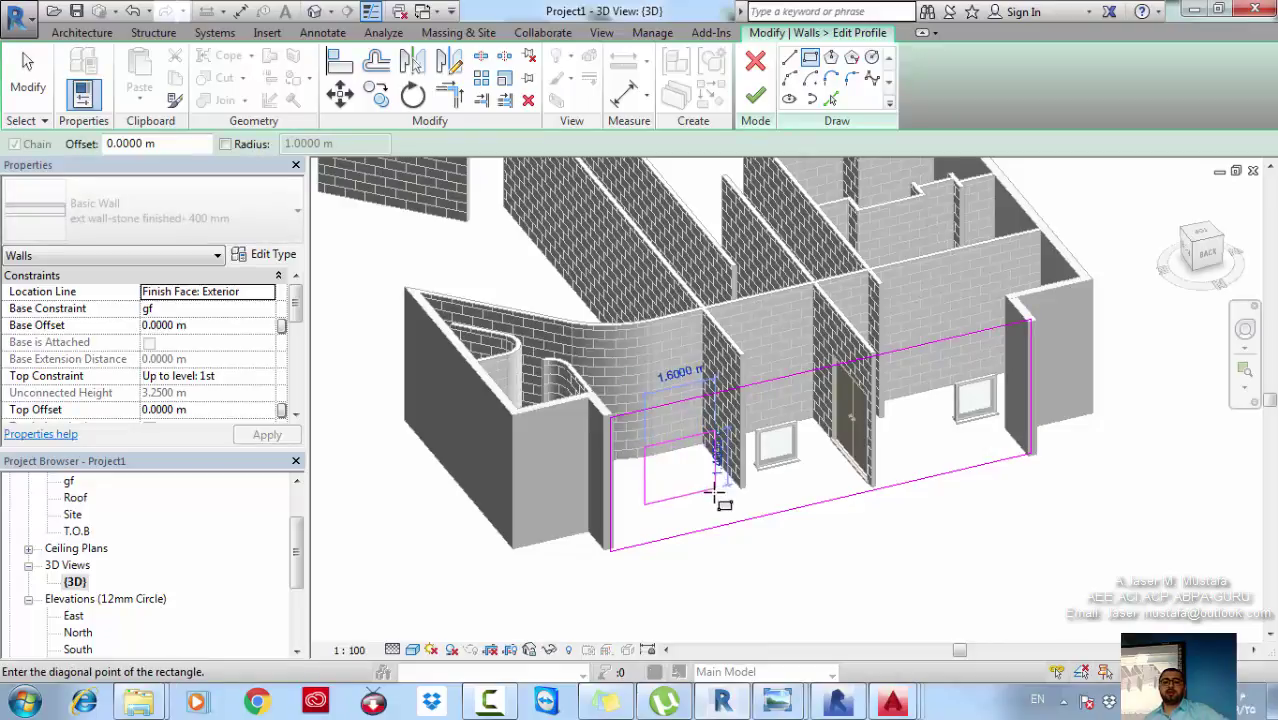
left_click(714, 496)
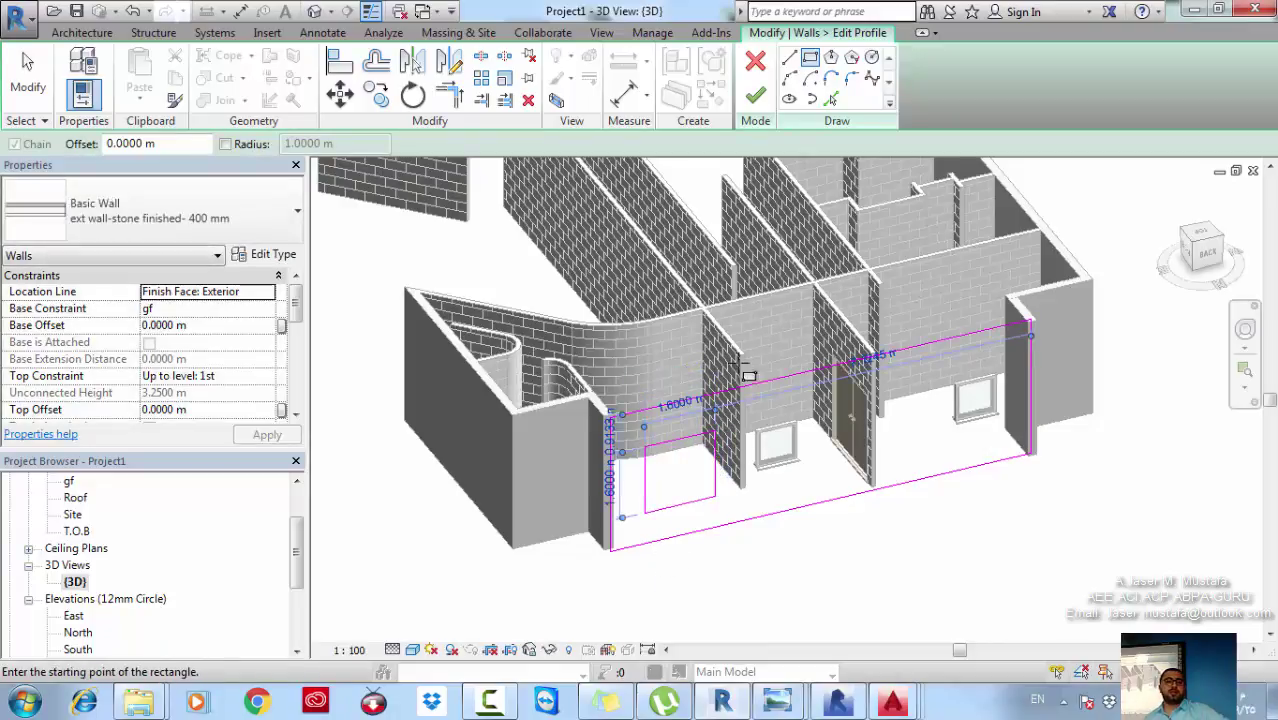
left_click(755, 95)
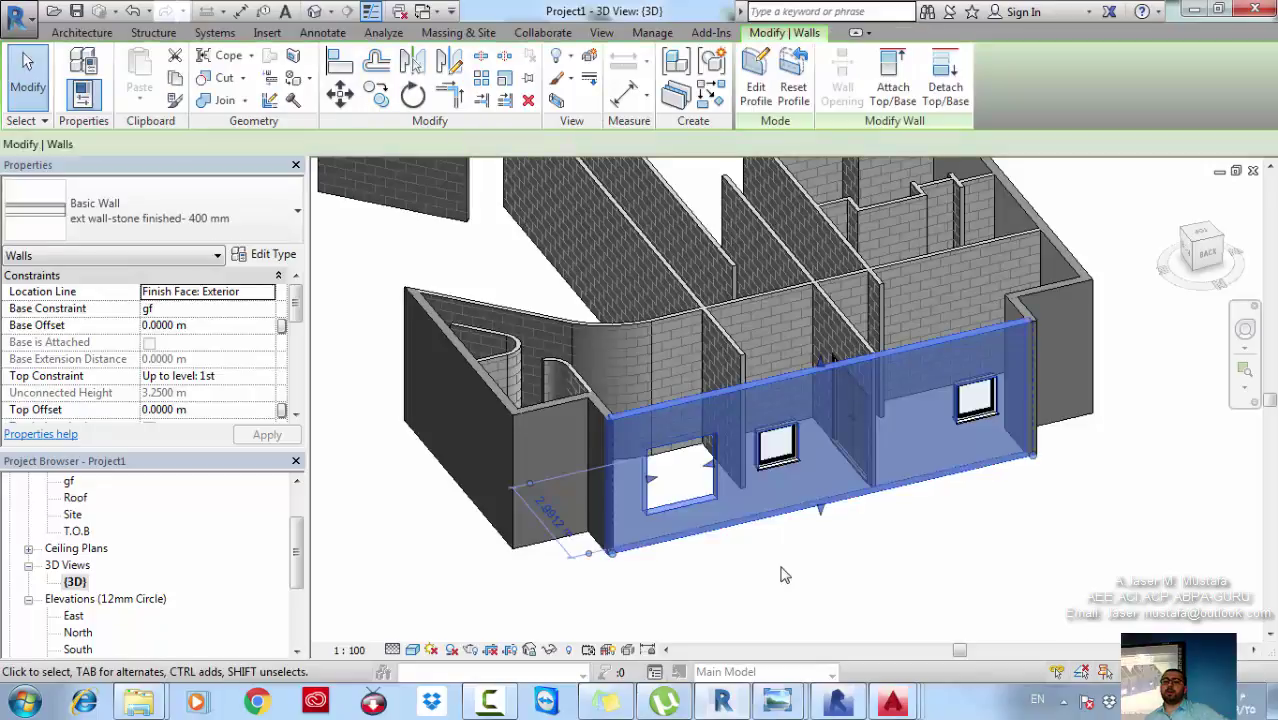
Open the profile of the exterior side wall enclosing the curved partitions for editing, and orient the 3D view to face it.
middle_click_drag(672, 617, 713, 555)
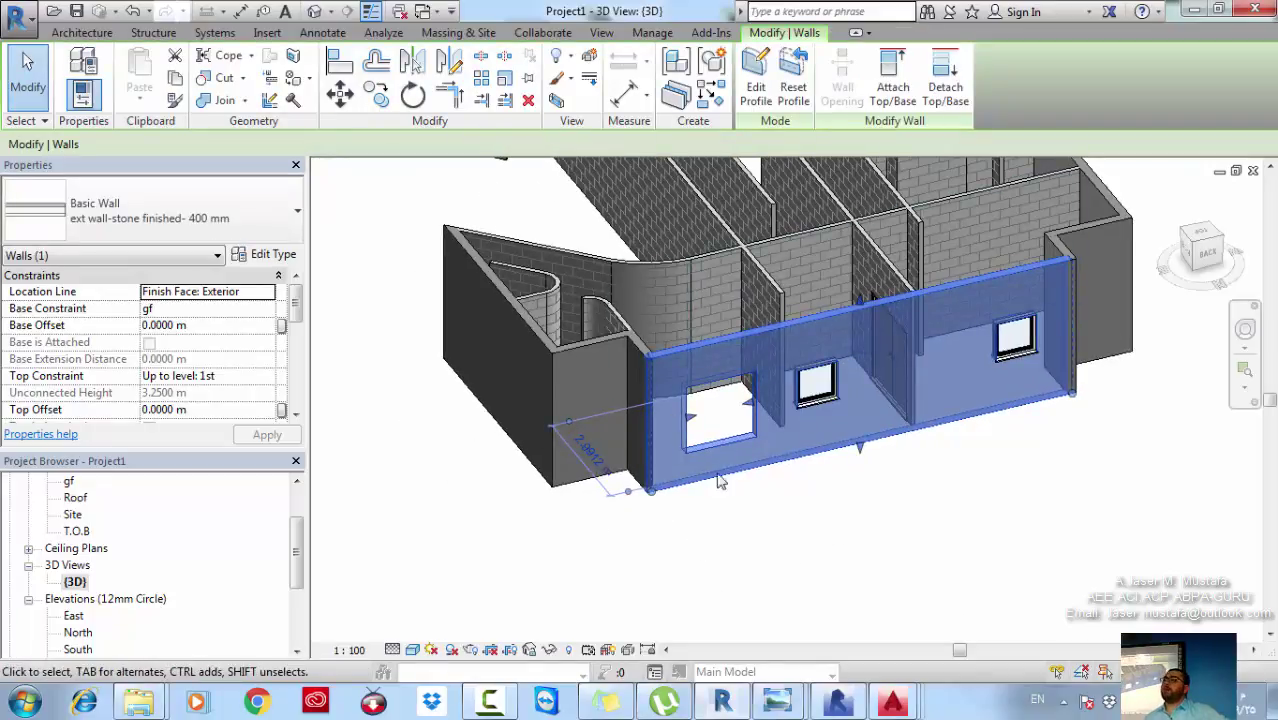
middle_click_drag(608, 408, 687, 412)
scroll(601, 335, "up", 2)
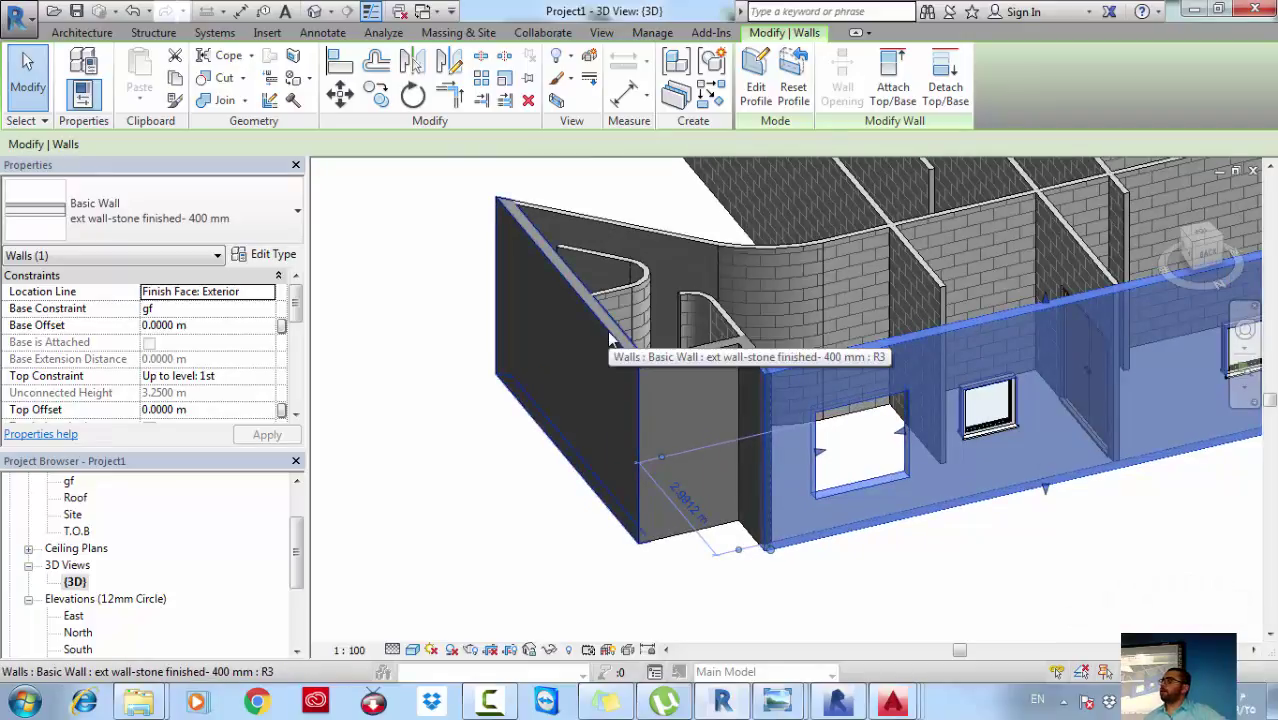
scroll(845, 440, "up", 3)
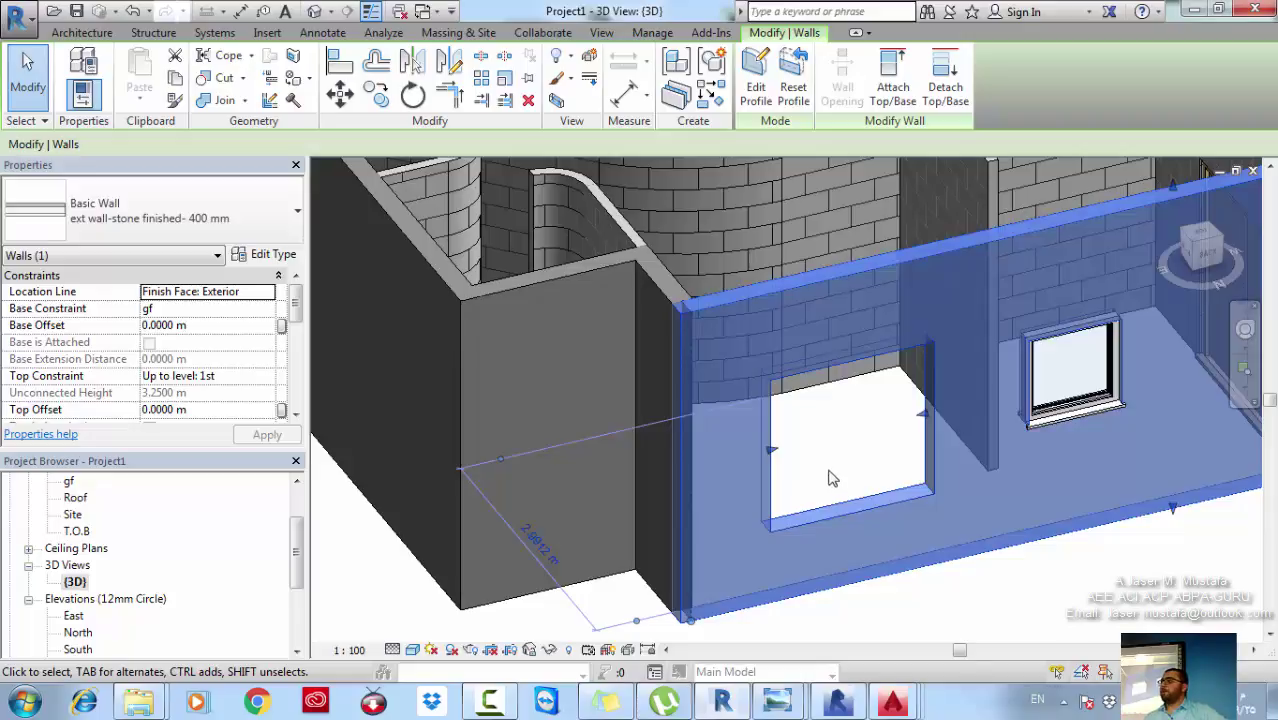
scroll(883, 442, "down", 2)
middle_click_drag(883, 445, 614, 446)
middle_click_drag(839, 332, 736, 416)
left_click(735, 420)
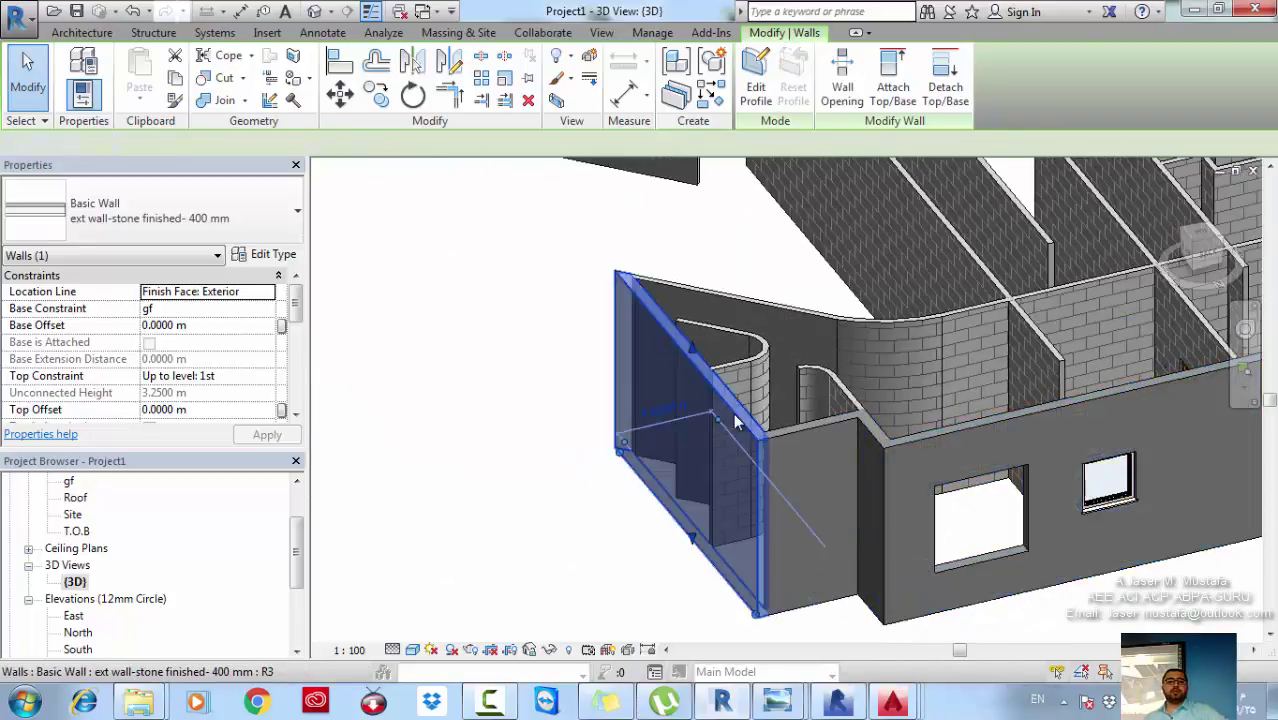
double_click(735, 421)
middle_click_drag(787, 472, 451, 444, "shift")
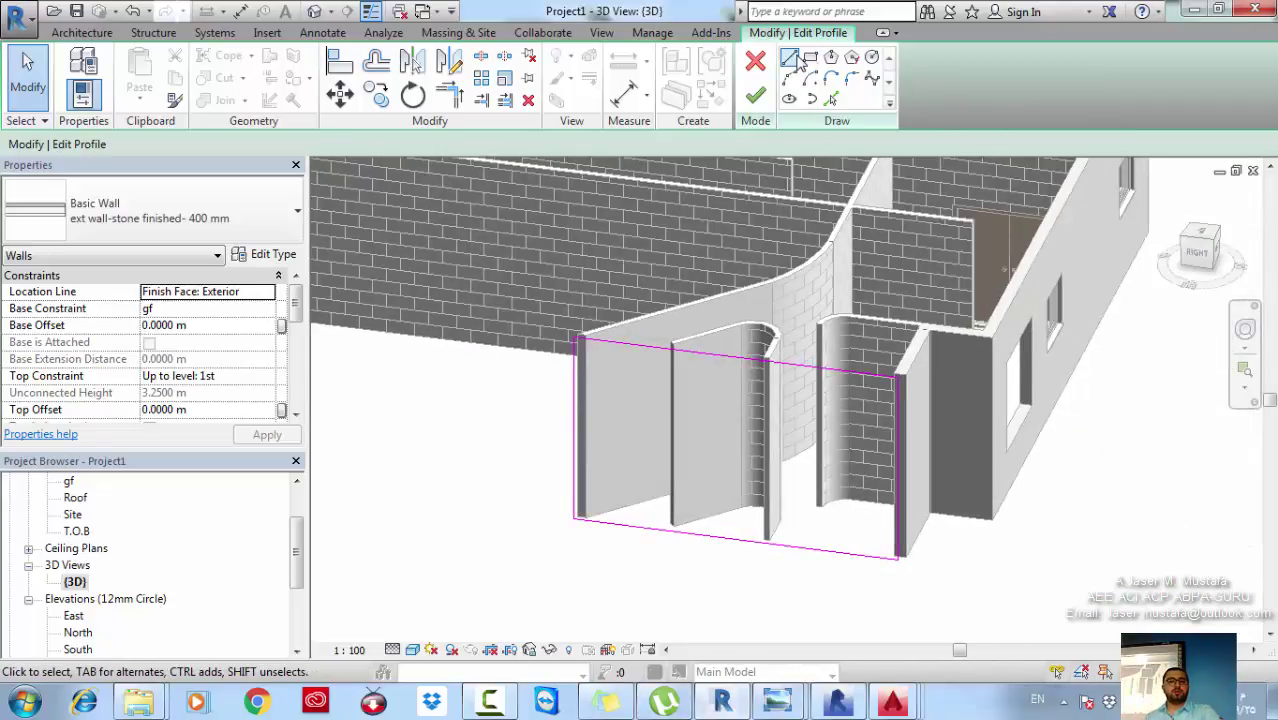
Sketch a rectangular opening about 1 m wide and 1.52 m high inside the side wall's profile, near its corner end.
left_click(810, 58)
scroll(827, 422, "up", 3)
left_click(759, 374)
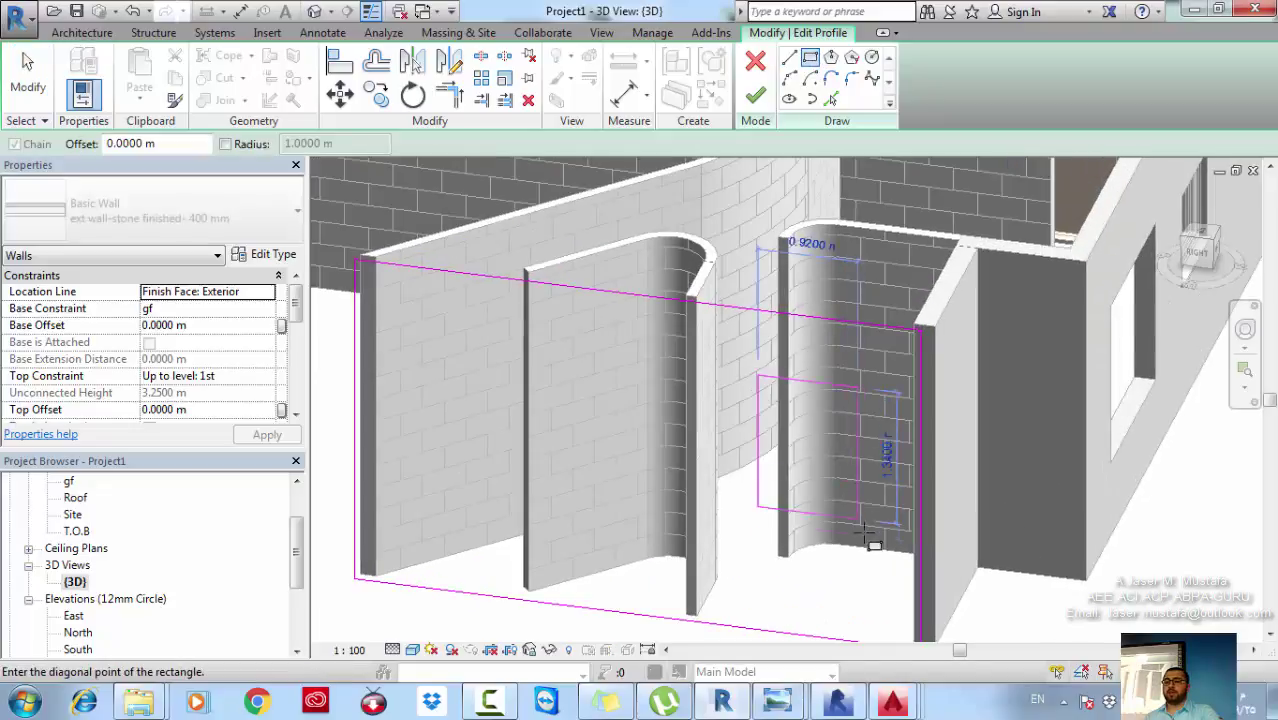
left_click(867, 537)
middle_click_drag(787, 502, 793, 485)
key("Escape")
Set the height of the side wall's rectangular opening to 1.3 m.
left_click(820, 372)
scroll(830, 376, "up", 2)
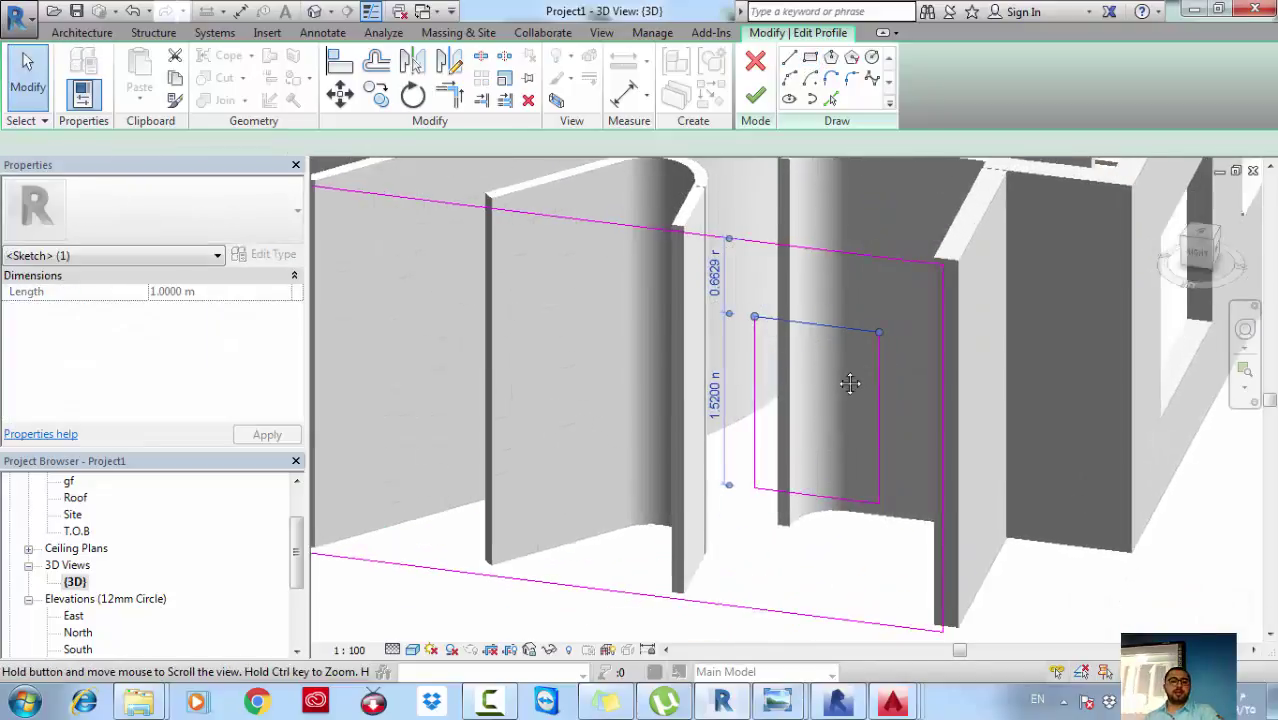
left_click(740, 388)
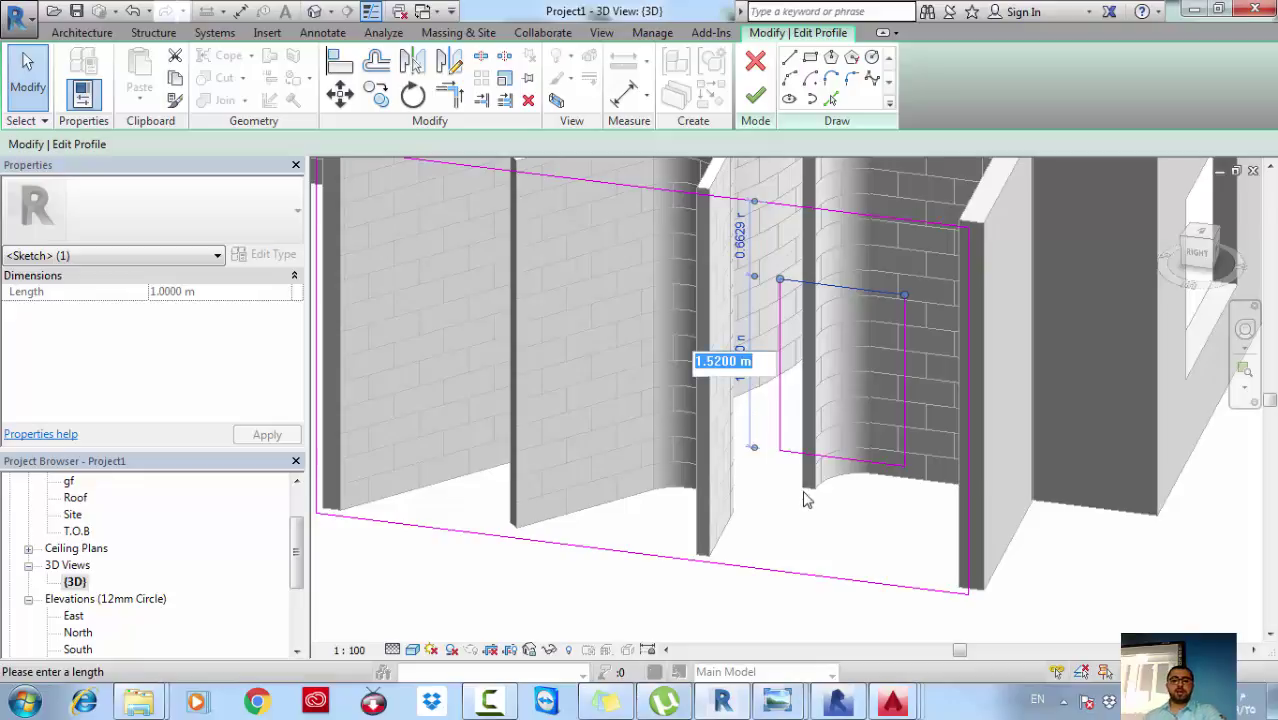
type("1.3")
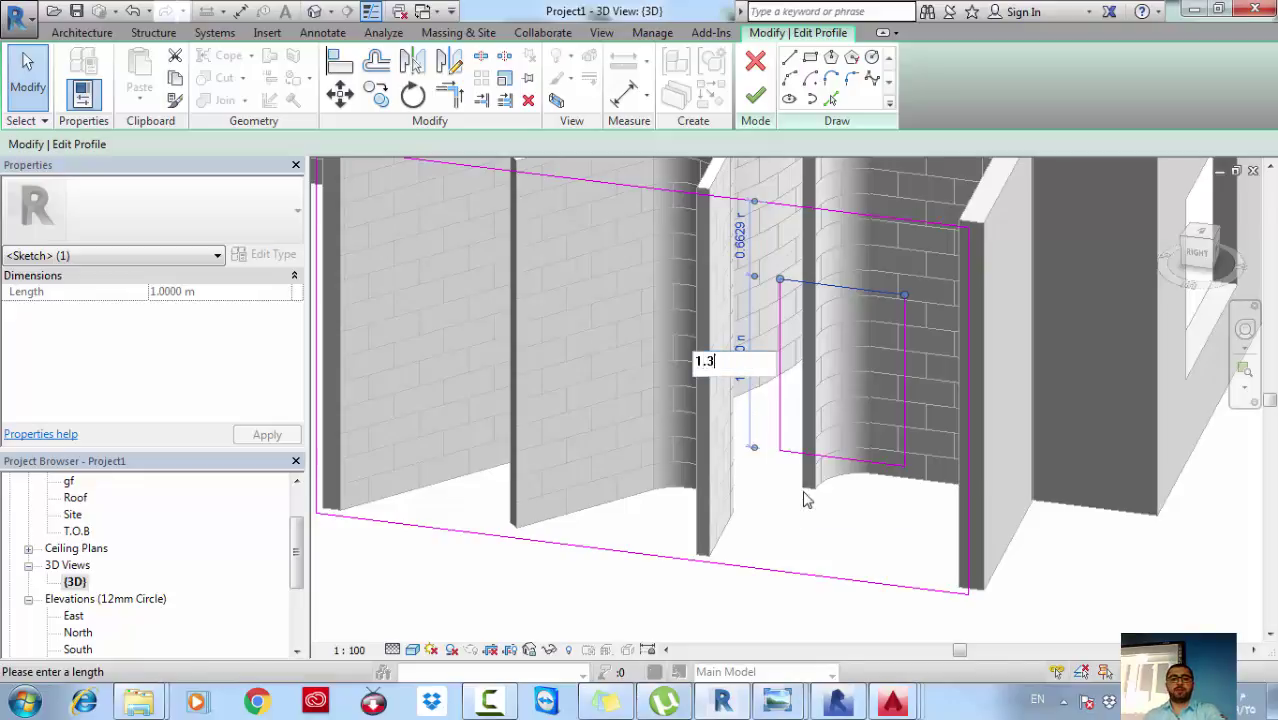
key("Return")
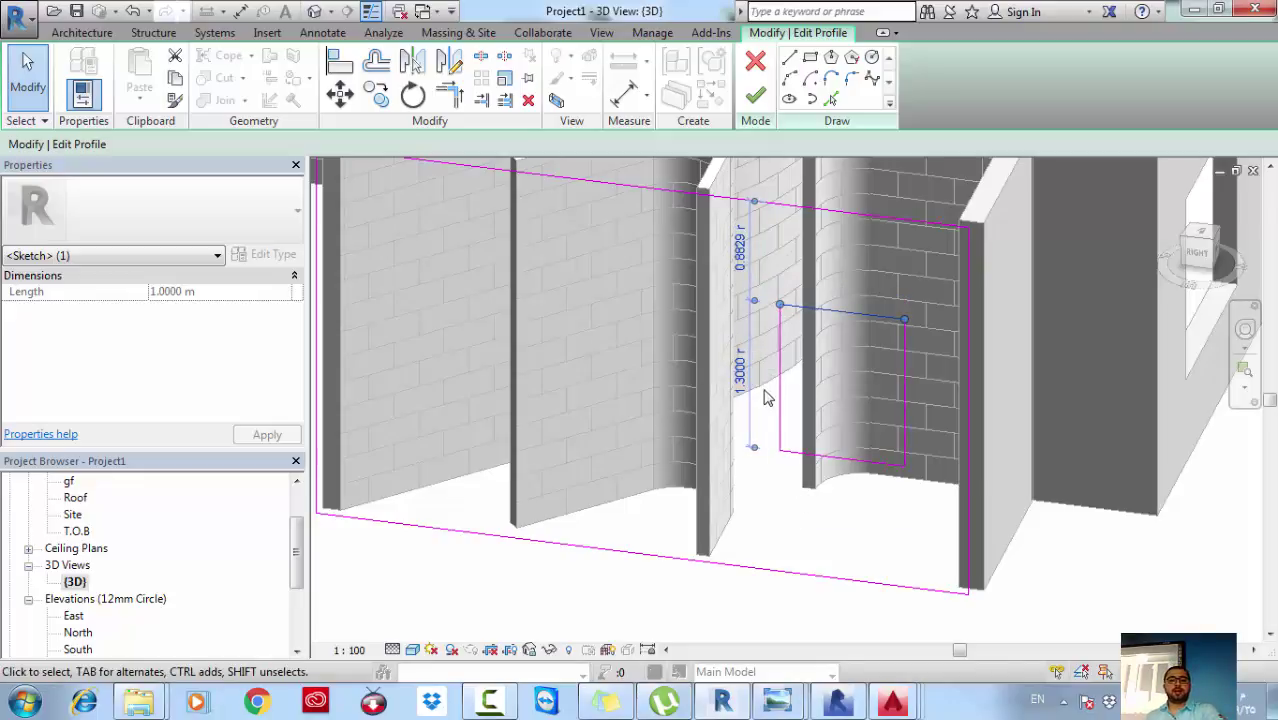
Set the width of the side wall's rectangular opening to 0.6 m.
left_click(780, 375)
left_click(845, 470)
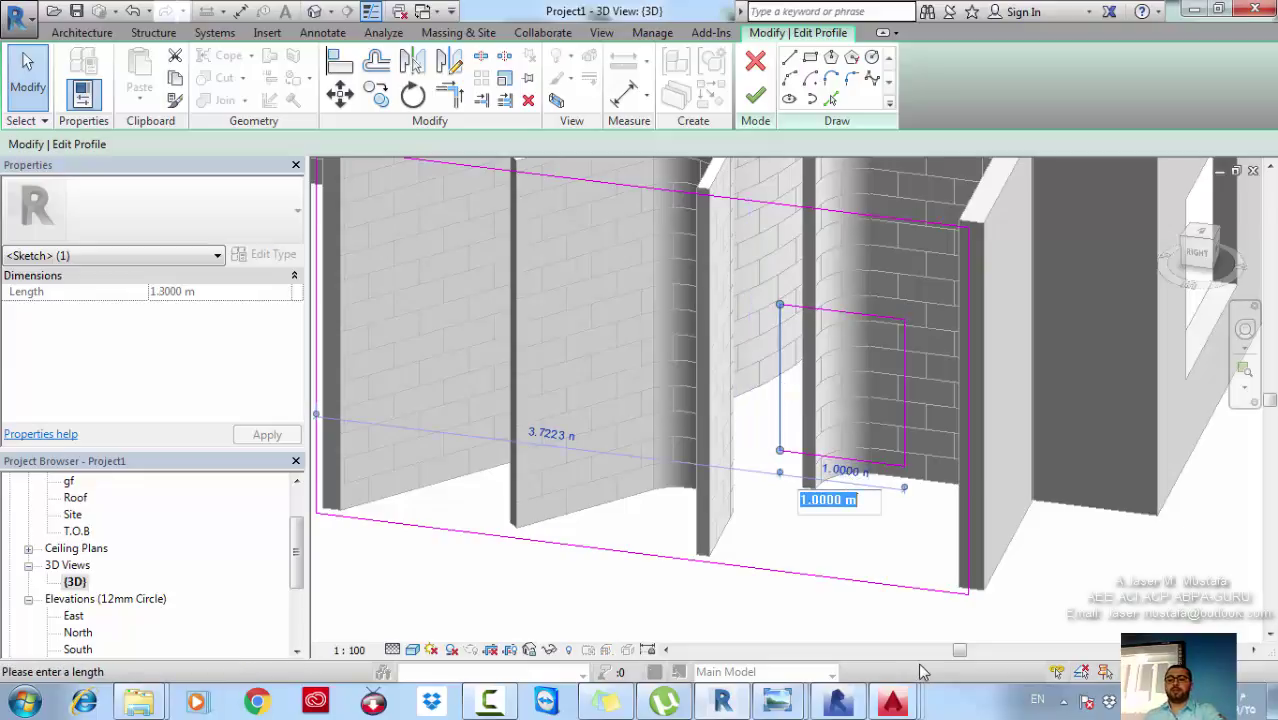
type("0.6")
key("Return")
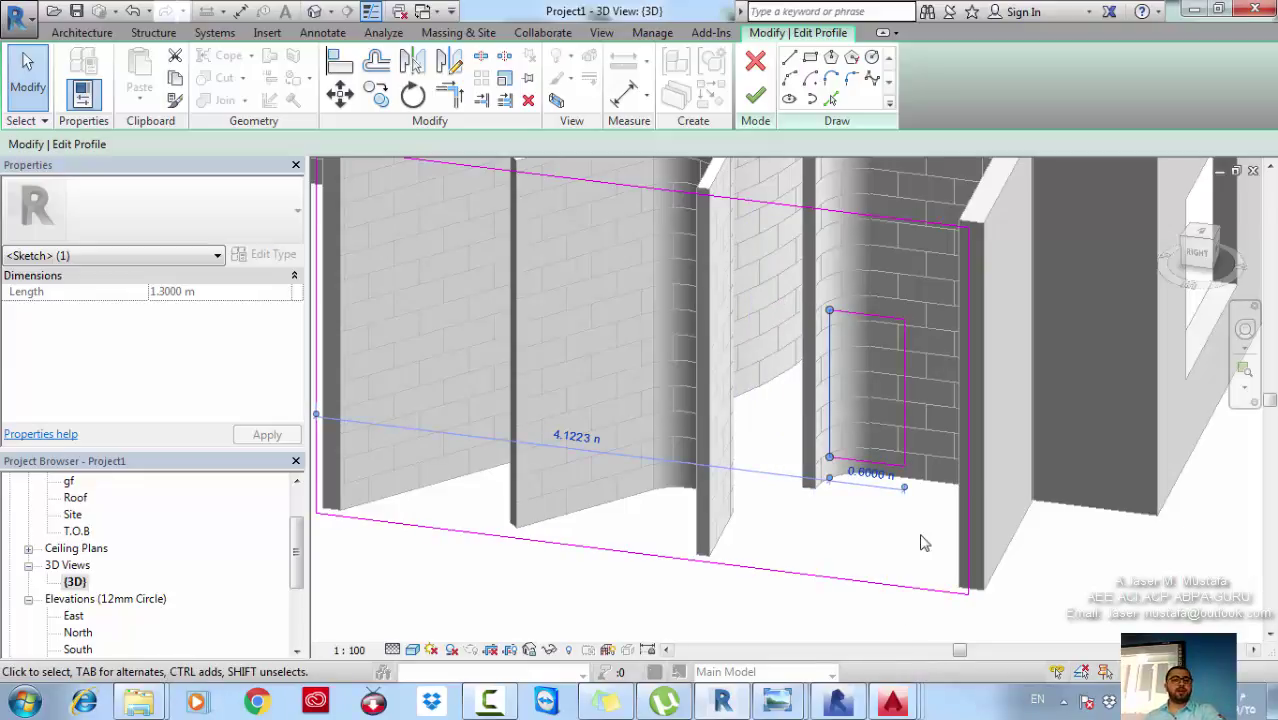
Copy the 0.6 m by 1.3 m opening horizontally along the side wall's profile to make a second one.
scroll(921, 543, "down", 1)
middle_click_drag(831, 579, 856, 537)
mouse_move(807, 596)
left_mouse_down()
mouse_move(907, 352)
mouse_move(957, 272)
mouse_move(937, 305)
left_mouse_up()
middle_click_drag(879, 367, 901, 394)
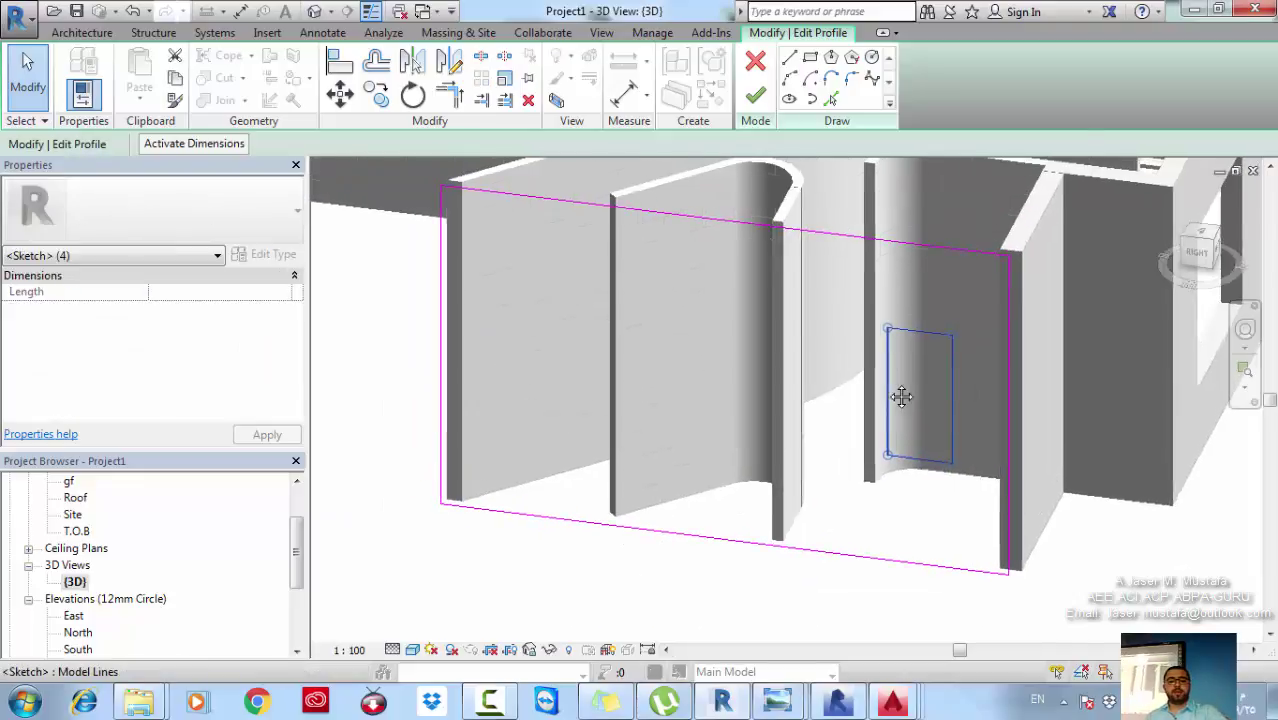
key("m")
key("v")
left_click(958, 486)
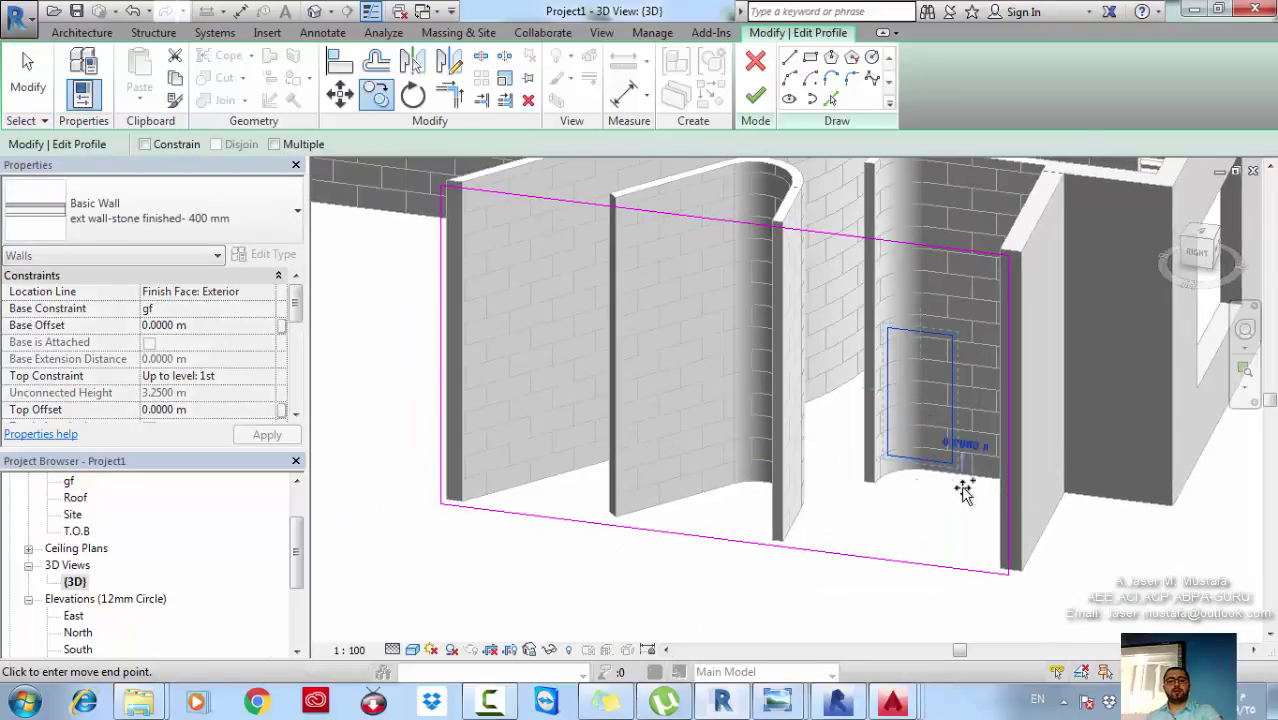
left_click(827, 472)
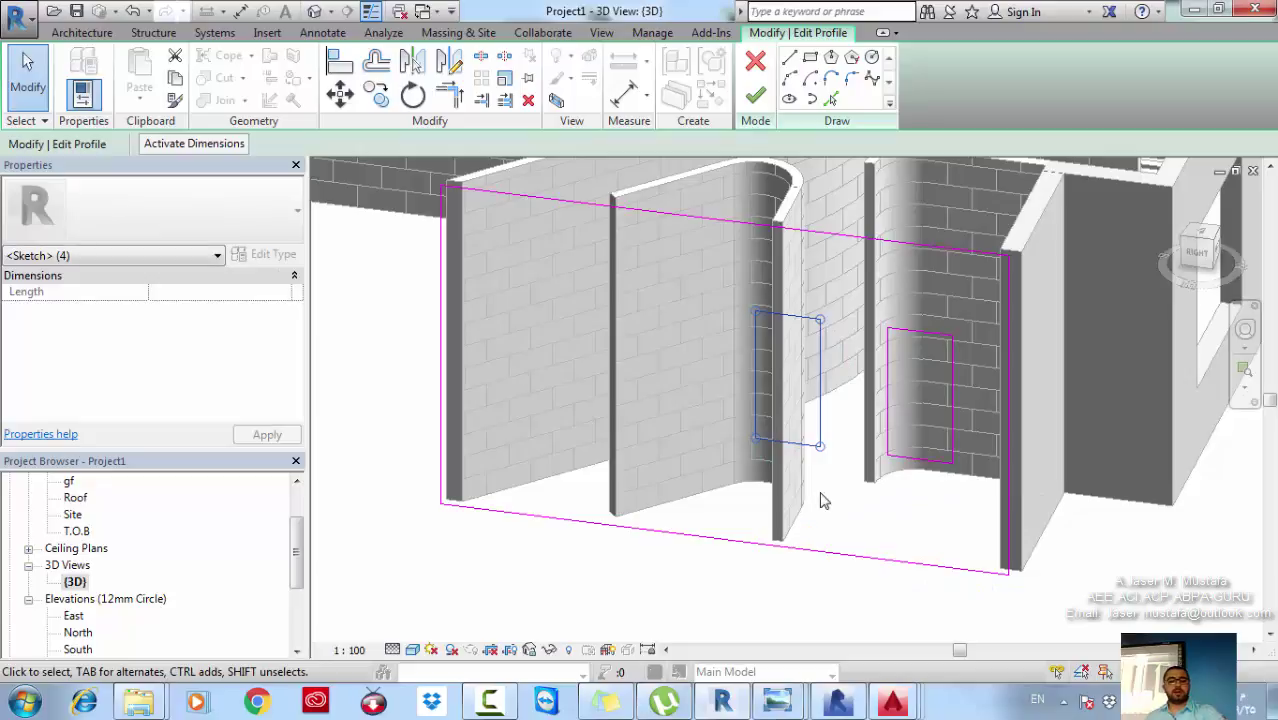
Copy the second opening farther along the side wall to make a third one near the wall's other end.
key("m")
key("v")
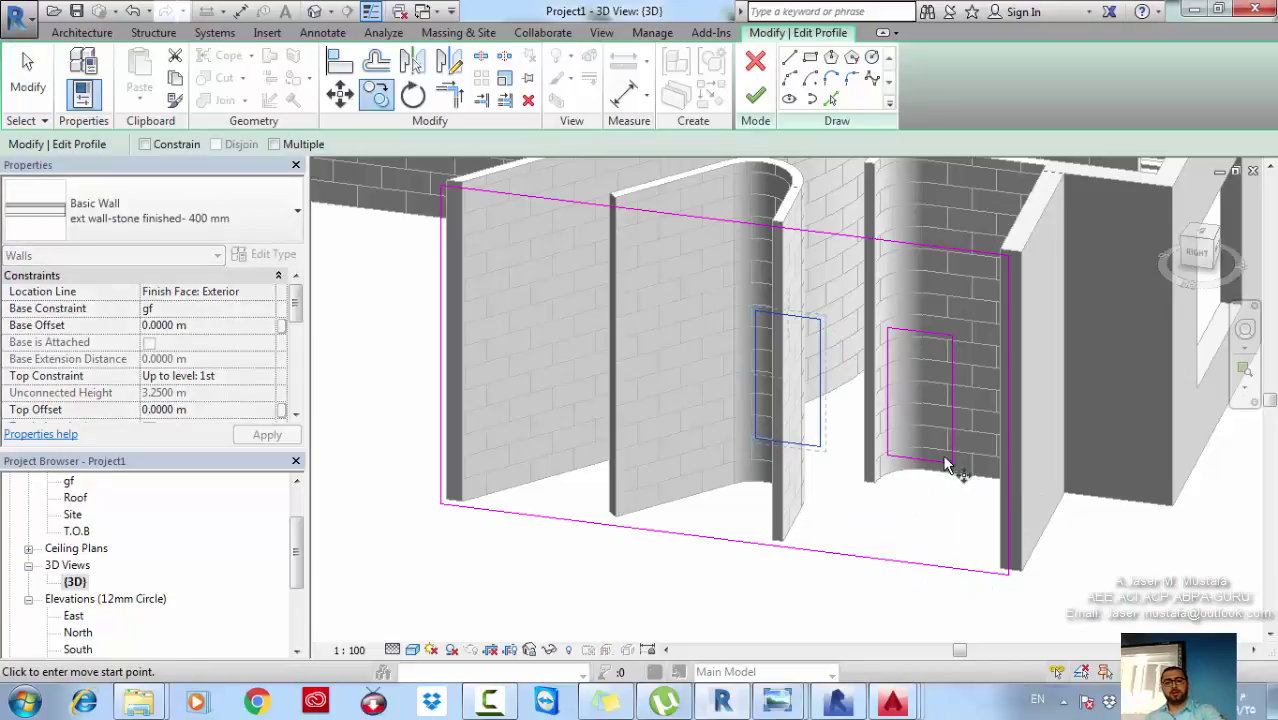
left_click(952, 462)
left_click(755, 440)
mouse_move(733, 470)
middle_mouse_down()
mouse_move(790, 476)
mouse_move(847, 417)
middle_mouse_up()
left_click(755, 446)
Shift the middle and the last opening farther from the first so the three are spread more evenly along the side wall.
middle_click_drag(991, 455, 802, 510)
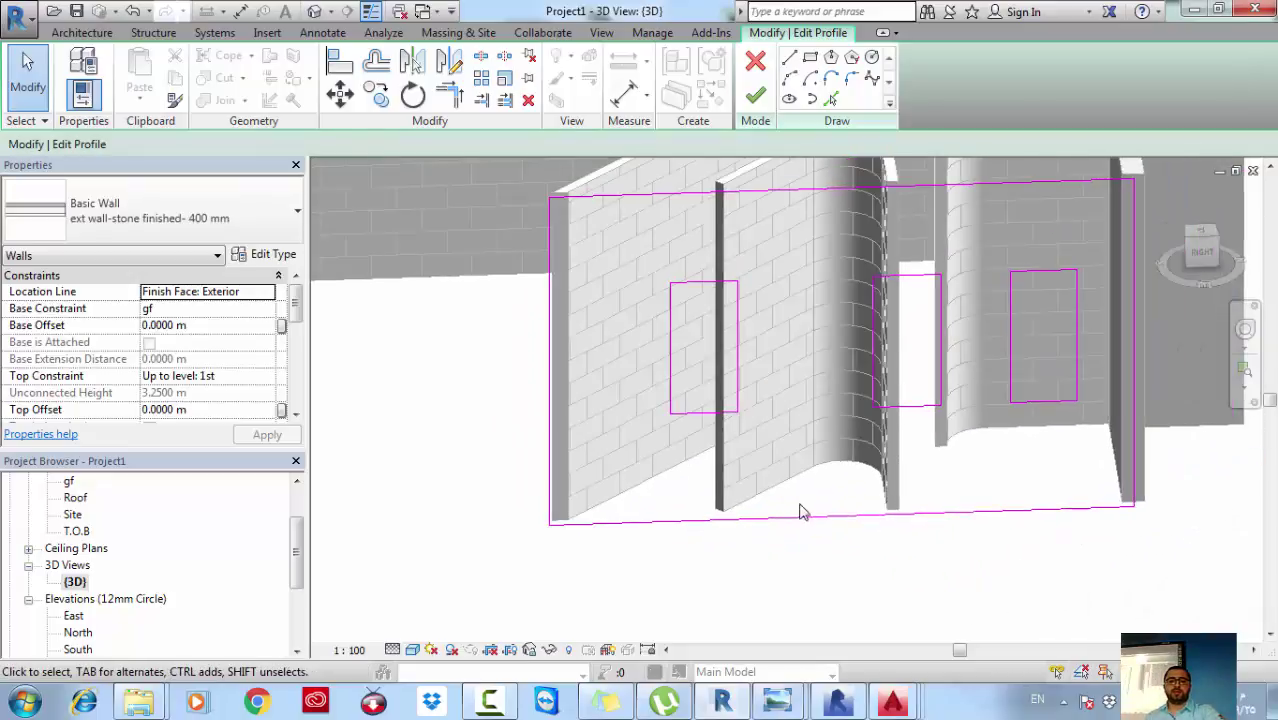
left_click_drag(870, 473, 960, 238)
left_click_drag(897, 407, 840, 417)
middle_click_drag(843, 420, 925, 422)
mouse_move(702, 246)
left_mouse_down()
mouse_move(836, 476)
mouse_move(781, 470)
left_mouse_up()
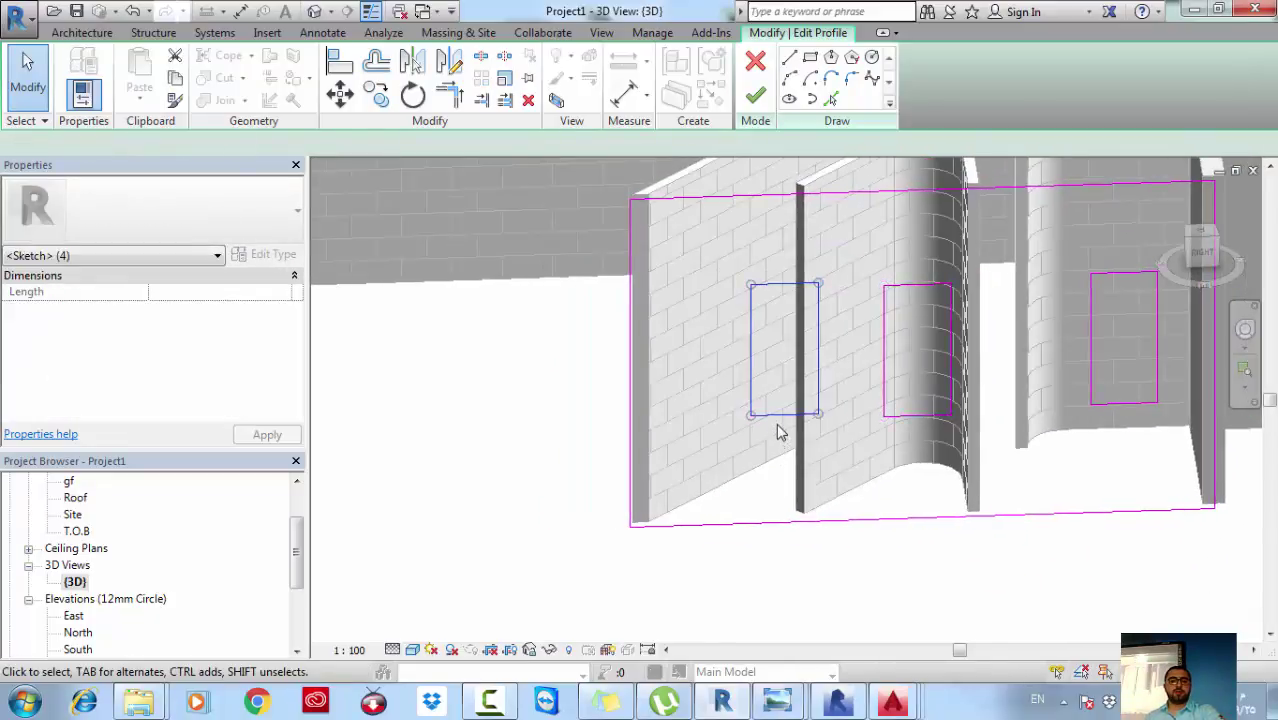
left_click_drag(779, 426, 742, 422)
Finish the profile edit to cut the three openings through the exterior side wall.
mouse_move(730, 470)
middle_mouse_down("shift")
mouse_move(710, 523)
mouse_move(727, 551)
middle_mouse_up("shift")
left_click(755, 95)
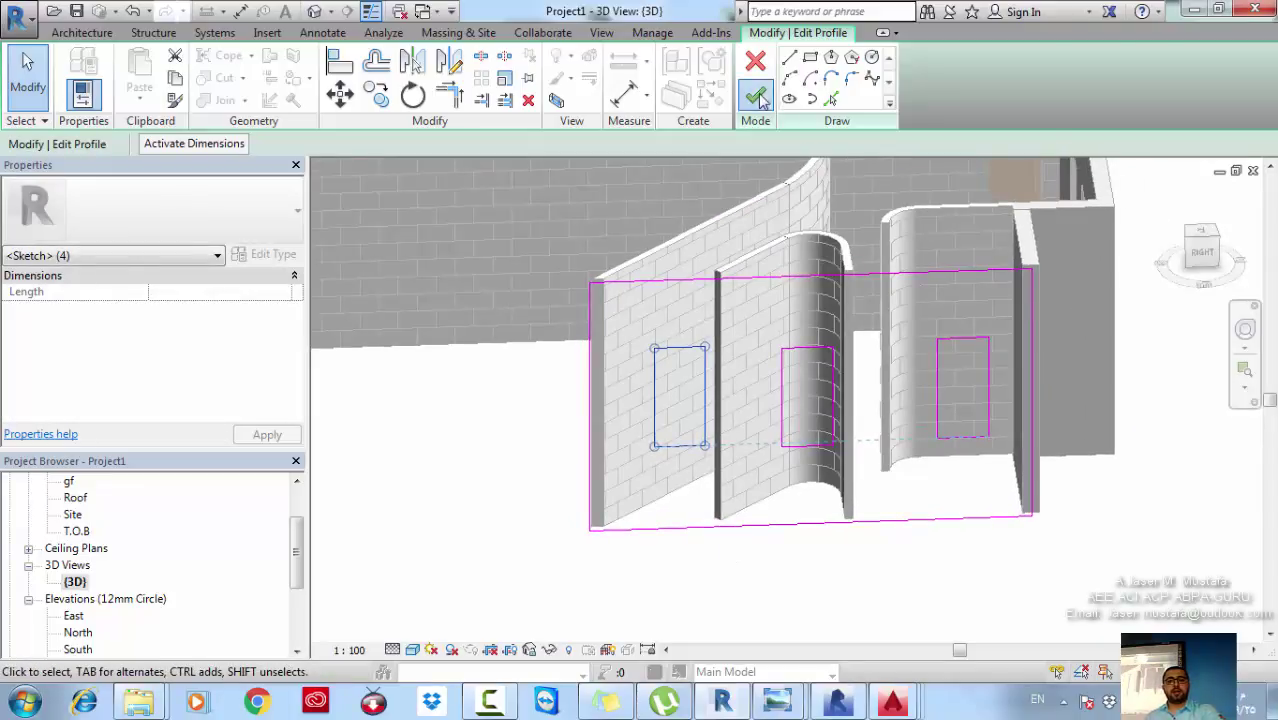
middle_click_drag(807, 373, 930, 527, "shift")
key("Escape")
scroll(850, 430, "down", 4)
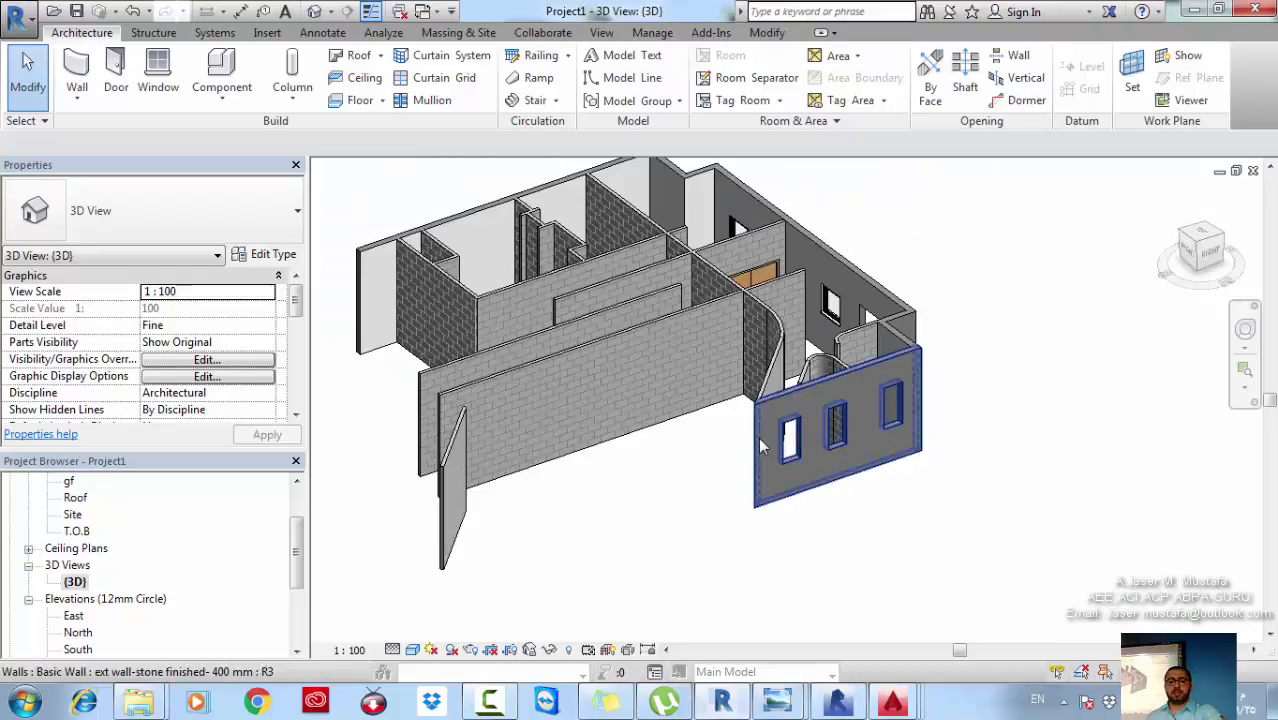
scroll(762, 448, "up", 3)
middle_click_drag(826, 488, 764, 473)
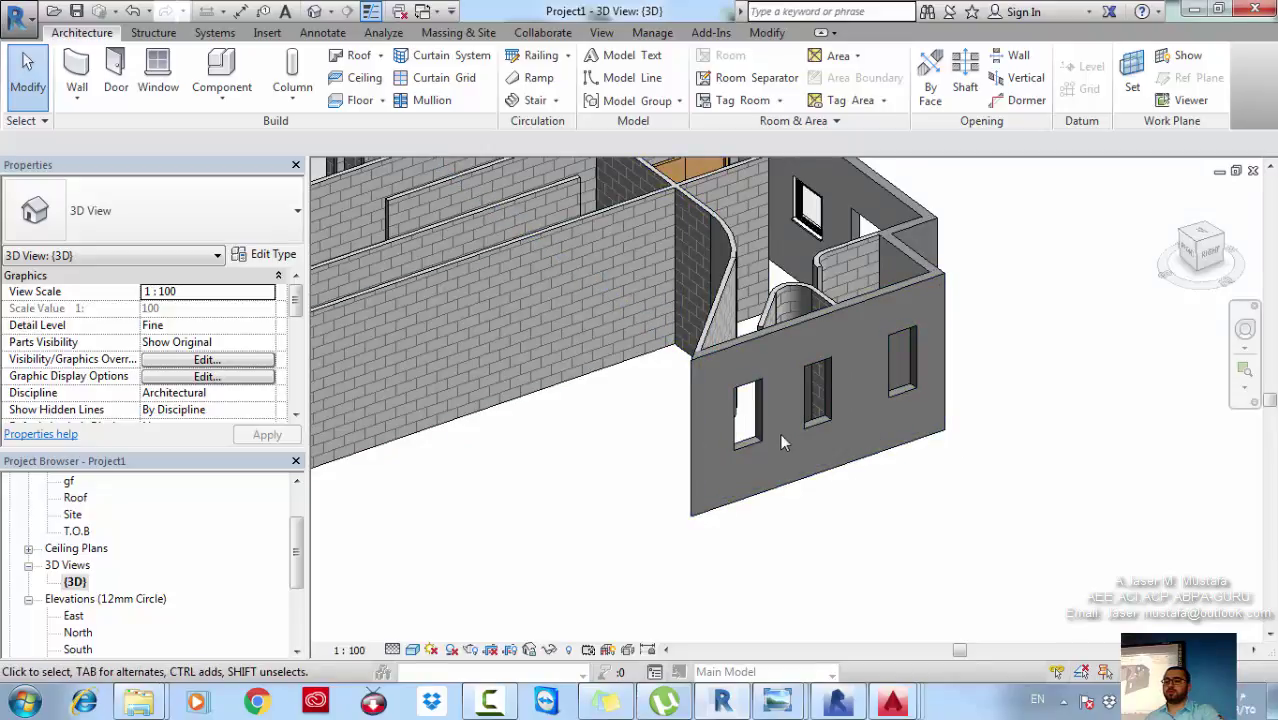
Open the profile of the long, outermost 200 mm plaster-finished wall for editing in the 3D view.
scroll(956, 419, "down", 3)
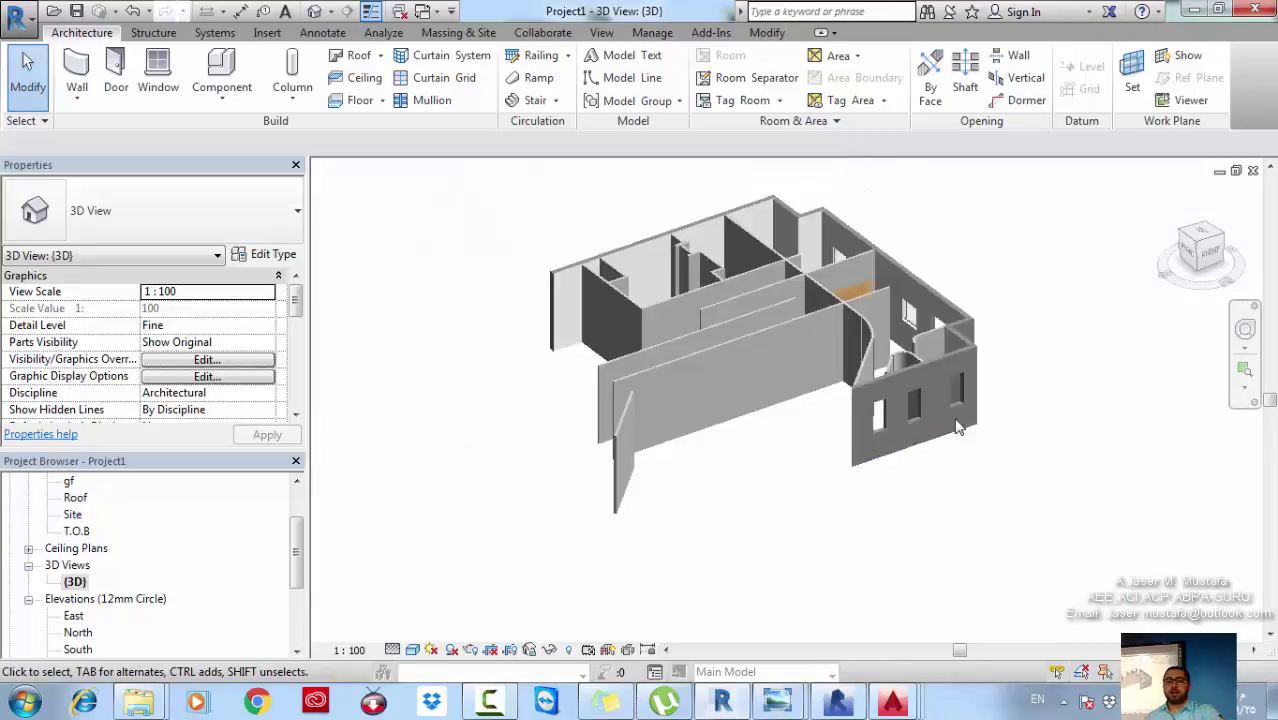
middle_click_drag(791, 409, 733, 369, "shift")
double_click(733, 369)
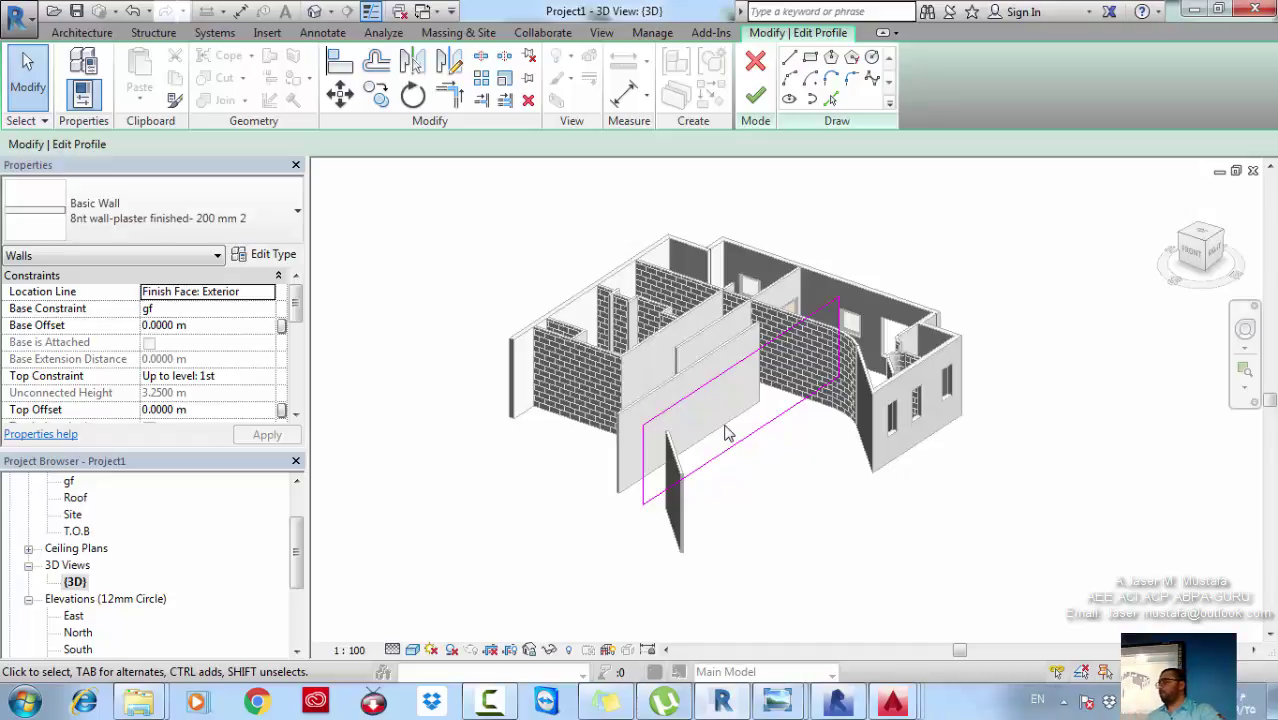
scroll(762, 456, "up", 2)
mouse_move(762, 456)
middle_mouse_down("shift")
mouse_move(562, 385)
mouse_move(585, 428)
middle_mouse_up("shift")
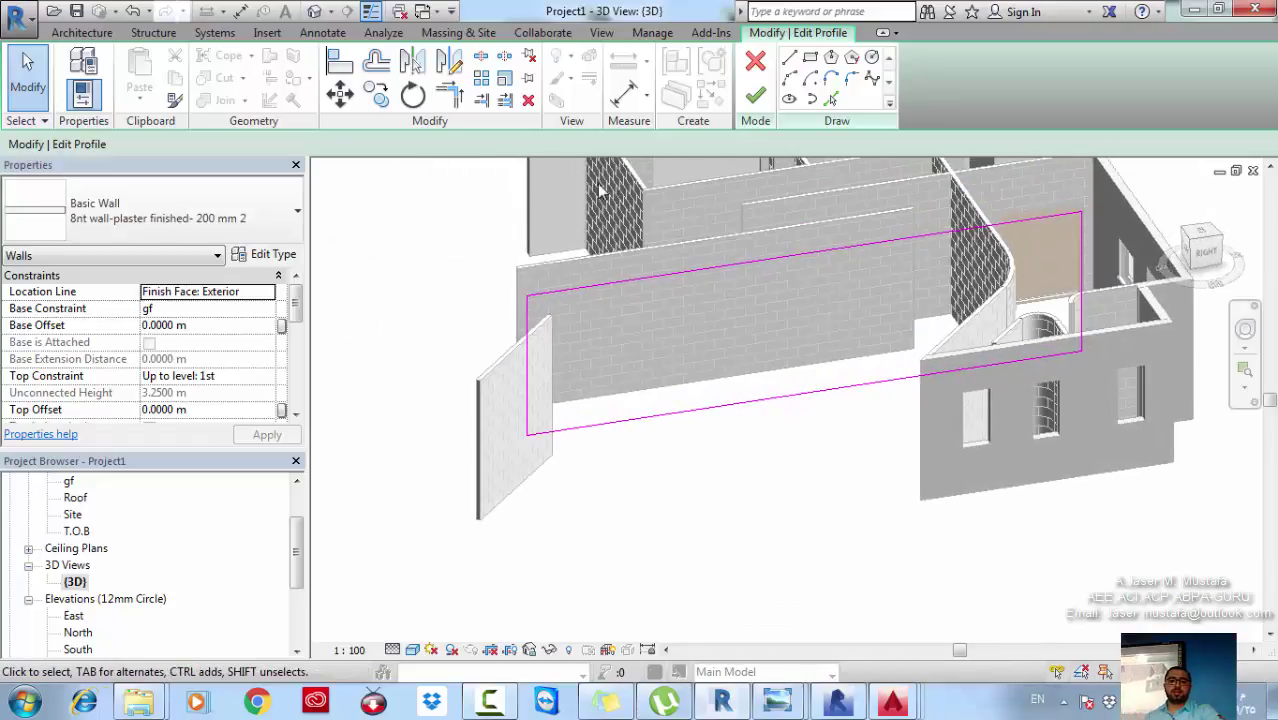
Pull the upper corner at the plaster wall's free end outward so the end edge slants, removing the conflicting constraints.
left_click_drag(590, 284, 521, 377)
middle_click_drag(533, 379, 558, 444)
mouse_move(555, 358)
left_mouse_down()
mouse_move(457, 320)
mouse_move(604, 463)
mouse_move(567, 449)
mouse_move(726, 424)
left_mouse_up()
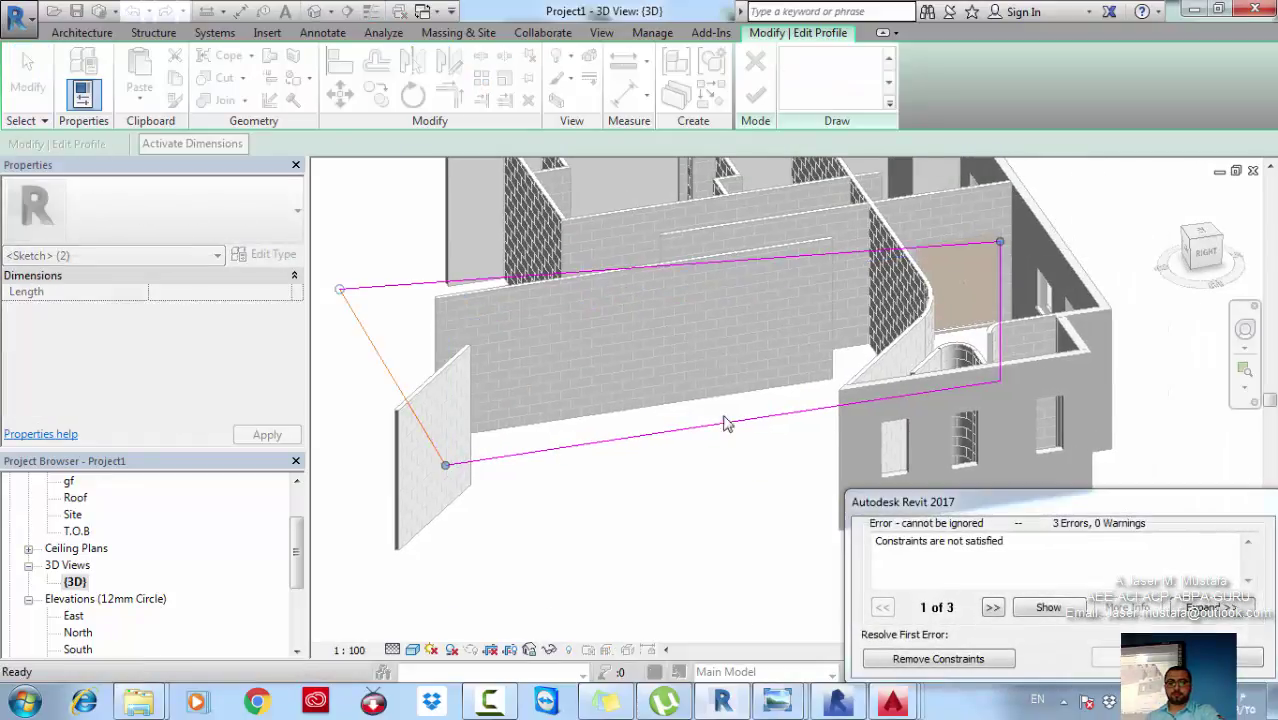
double_click(976, 540)
left_click_drag(976, 540, 734, 520)
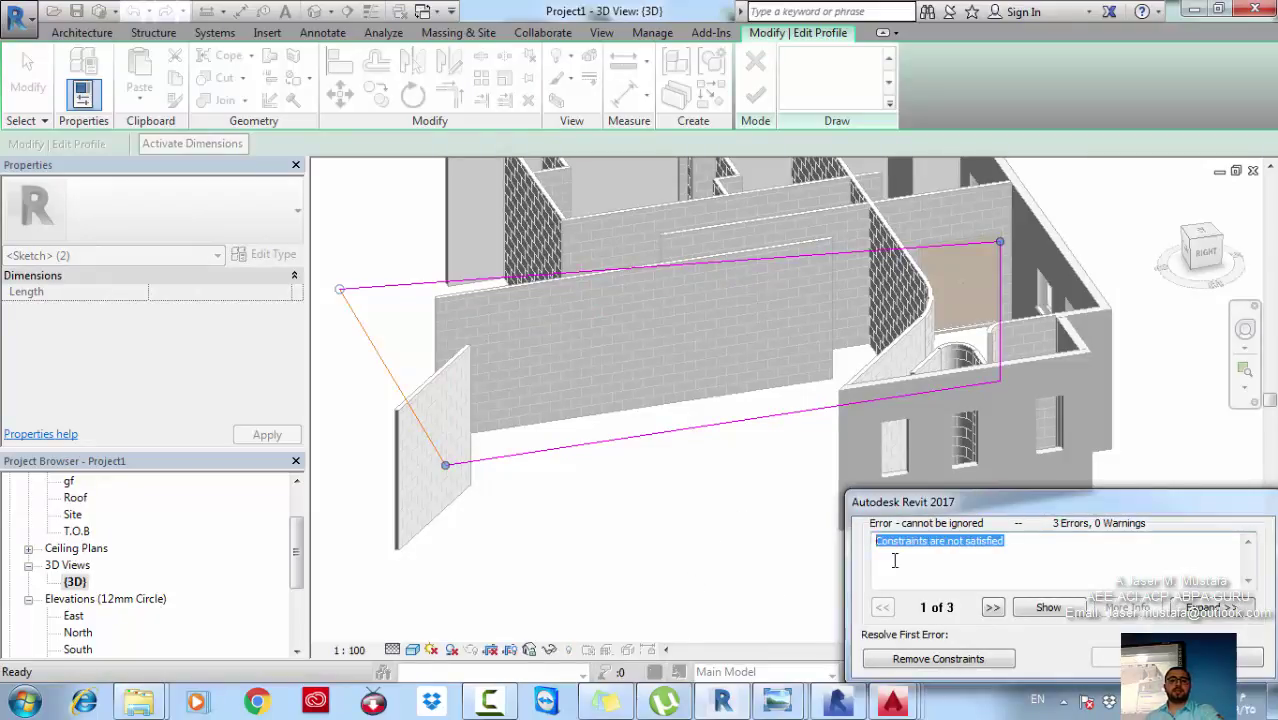
left_click(935, 659)
middle_click_drag(736, 551, 807, 470)
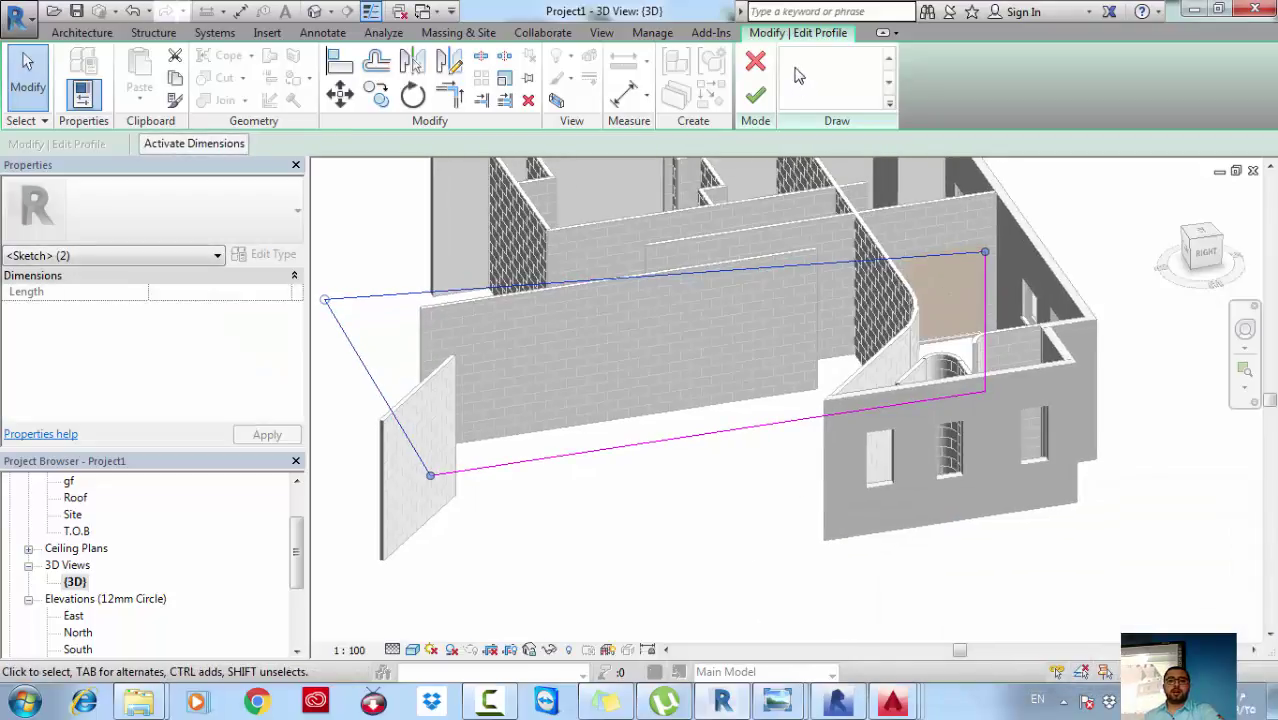
left_click(718, 300)
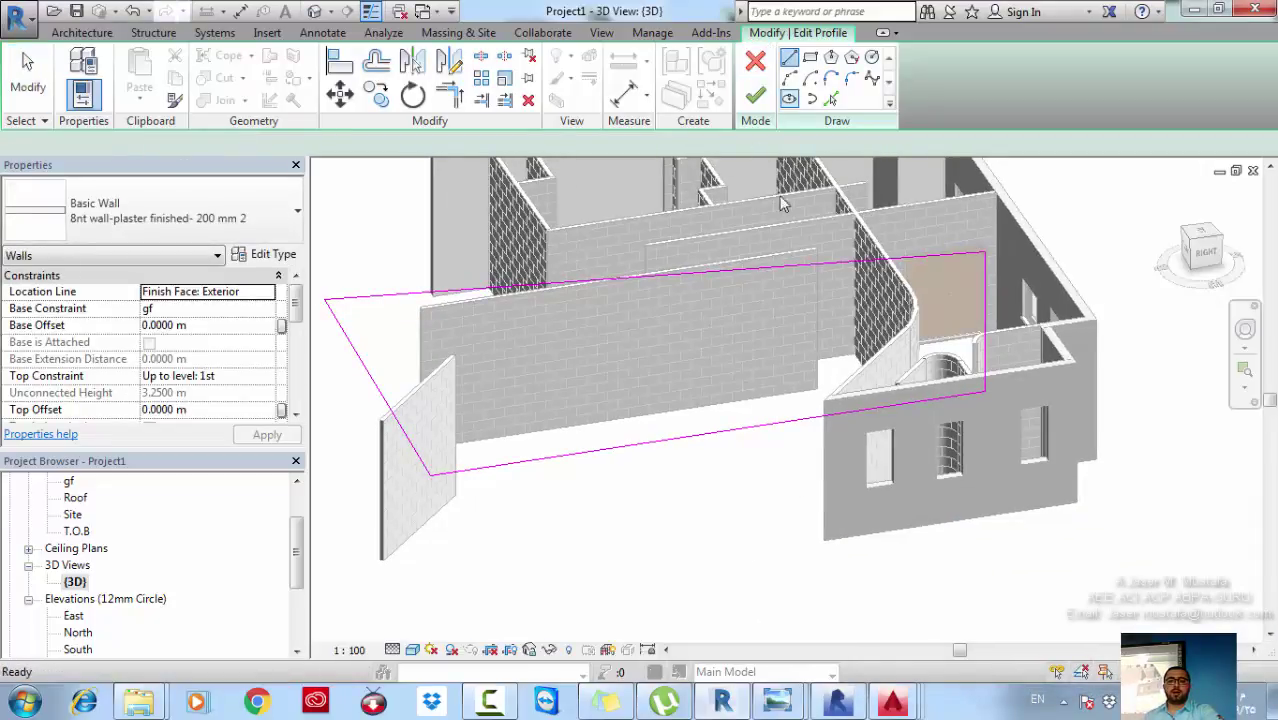
Draw two connected lines above the profile's bottom edge, one rising about 2.9 m at 21° and one running back to that edge.
left_click(789, 57)
left_click(497, 450)
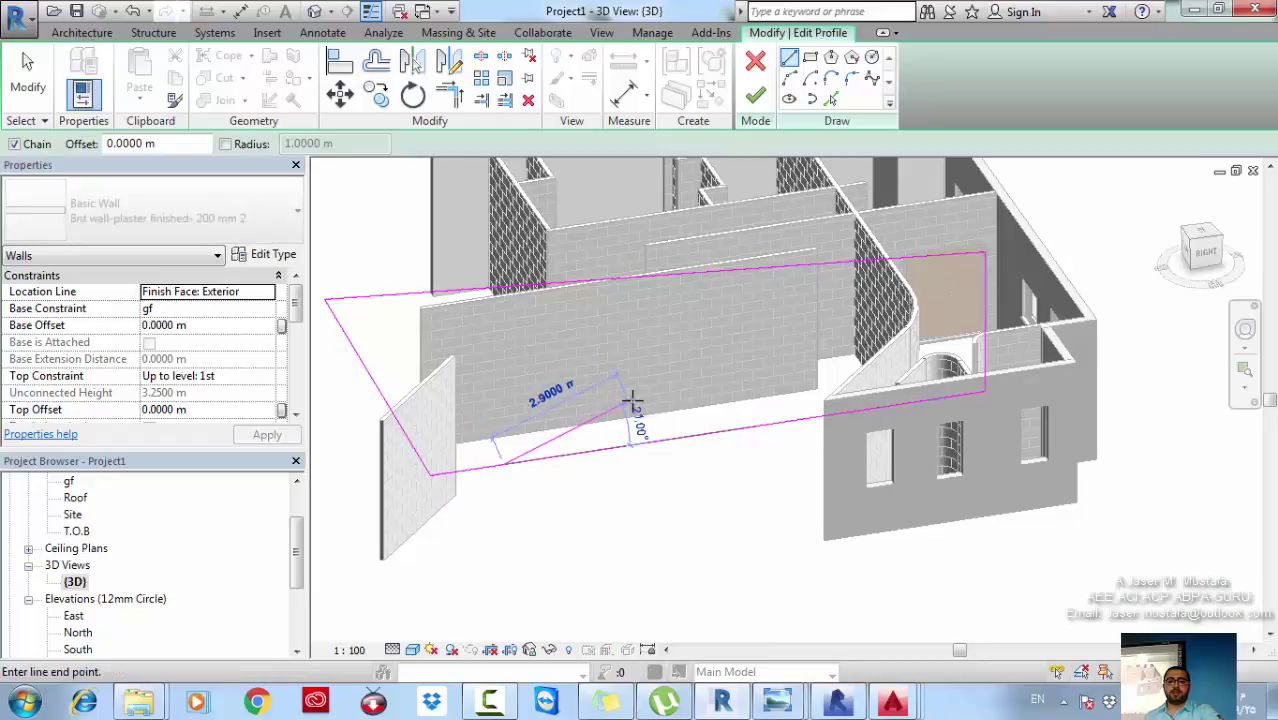
left_click(632, 402)
left_click(930, 405)
key("Escape")
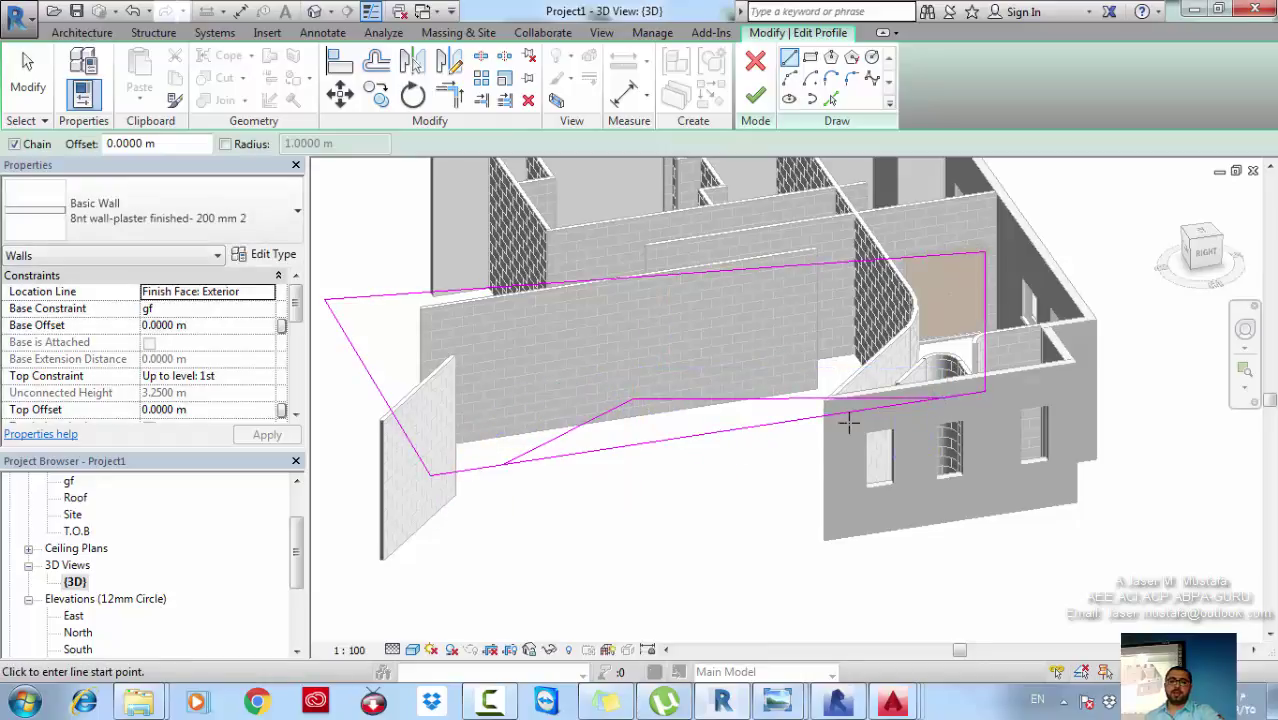
key("Escape")
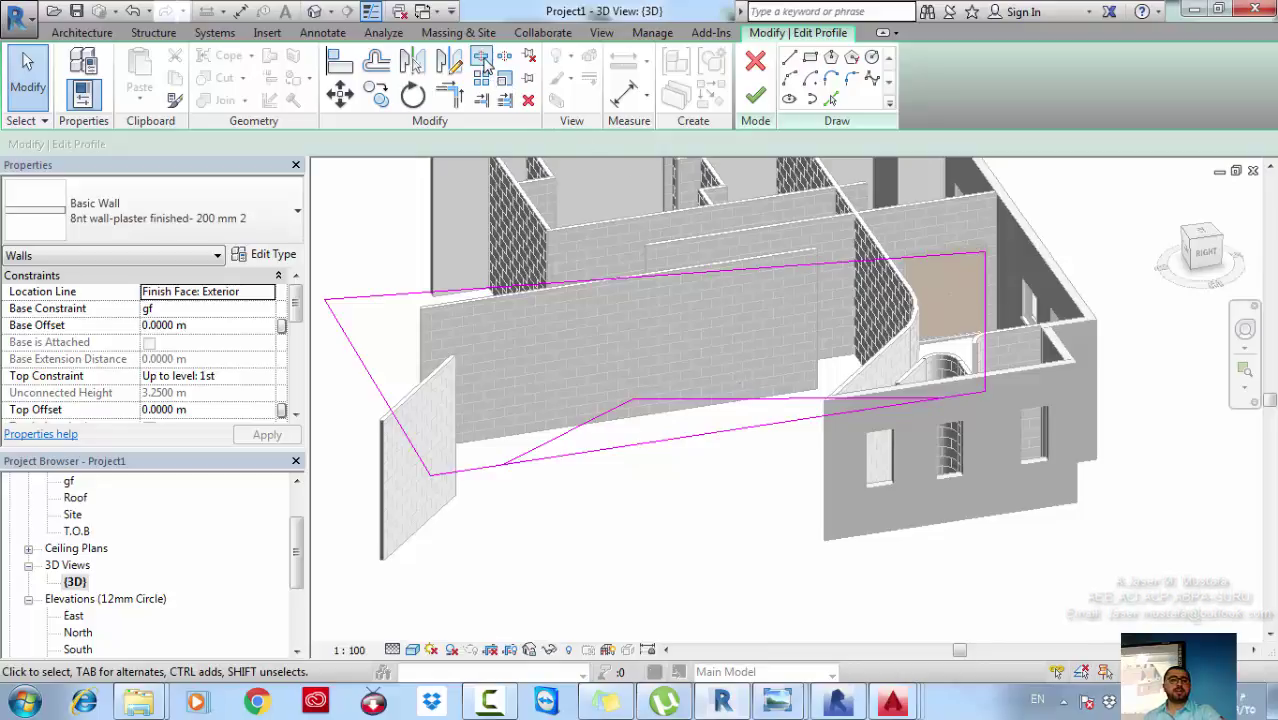
Split the profile's bottom edge between the two ends of the new raised lines.
left_click(482, 60)
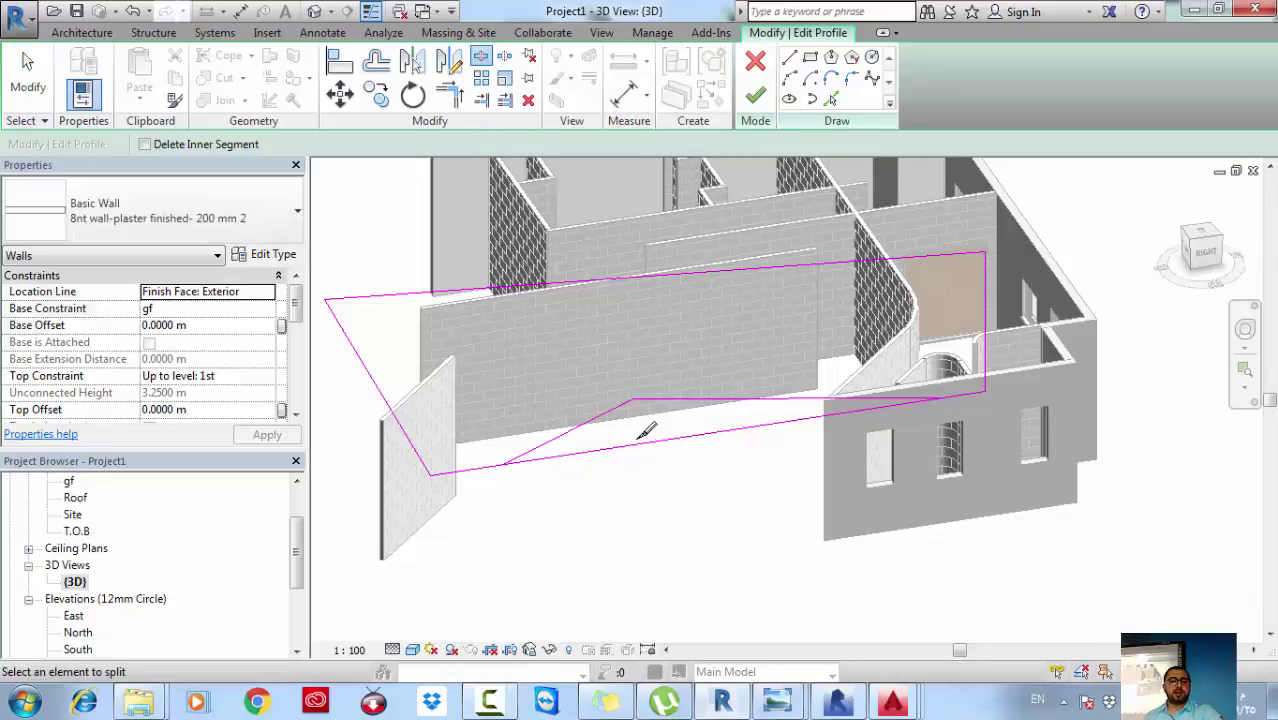
key("Escape")
left_click(691, 437)
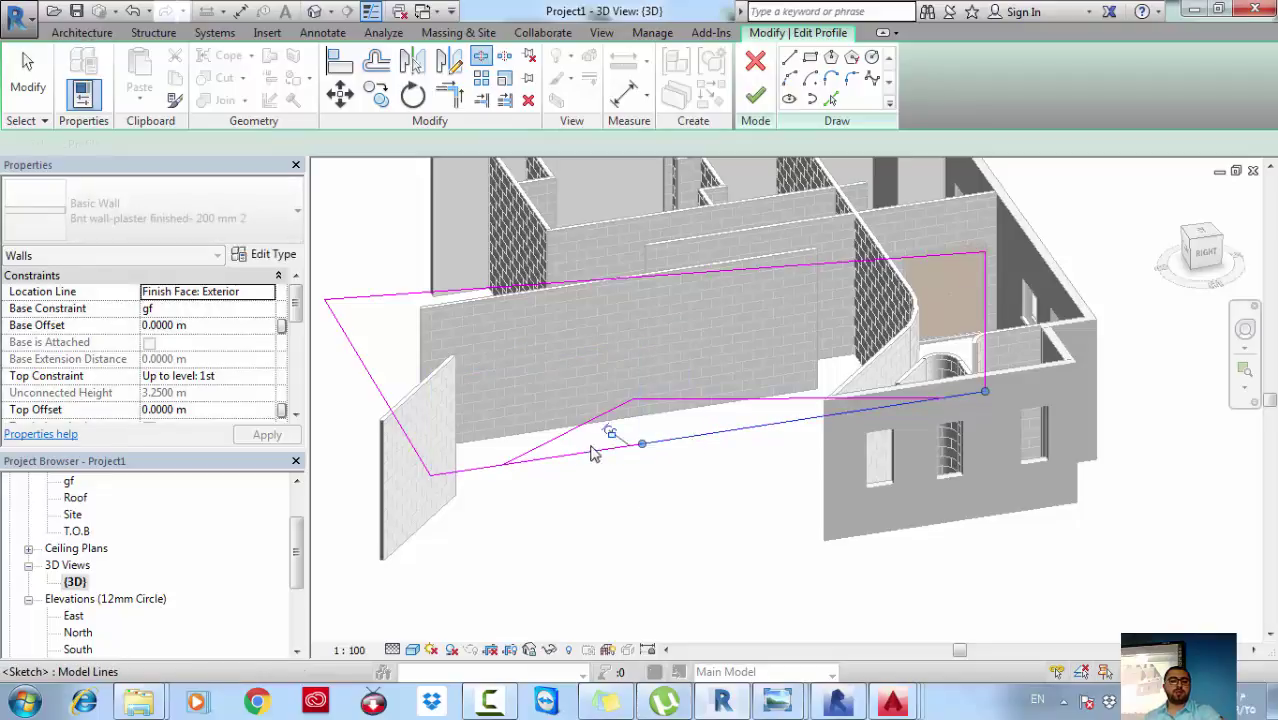
left_click(593, 452)
Trim both parts of the bottom edge to the raised lines, keeping only the outer end segments.
key("t")
key("r")
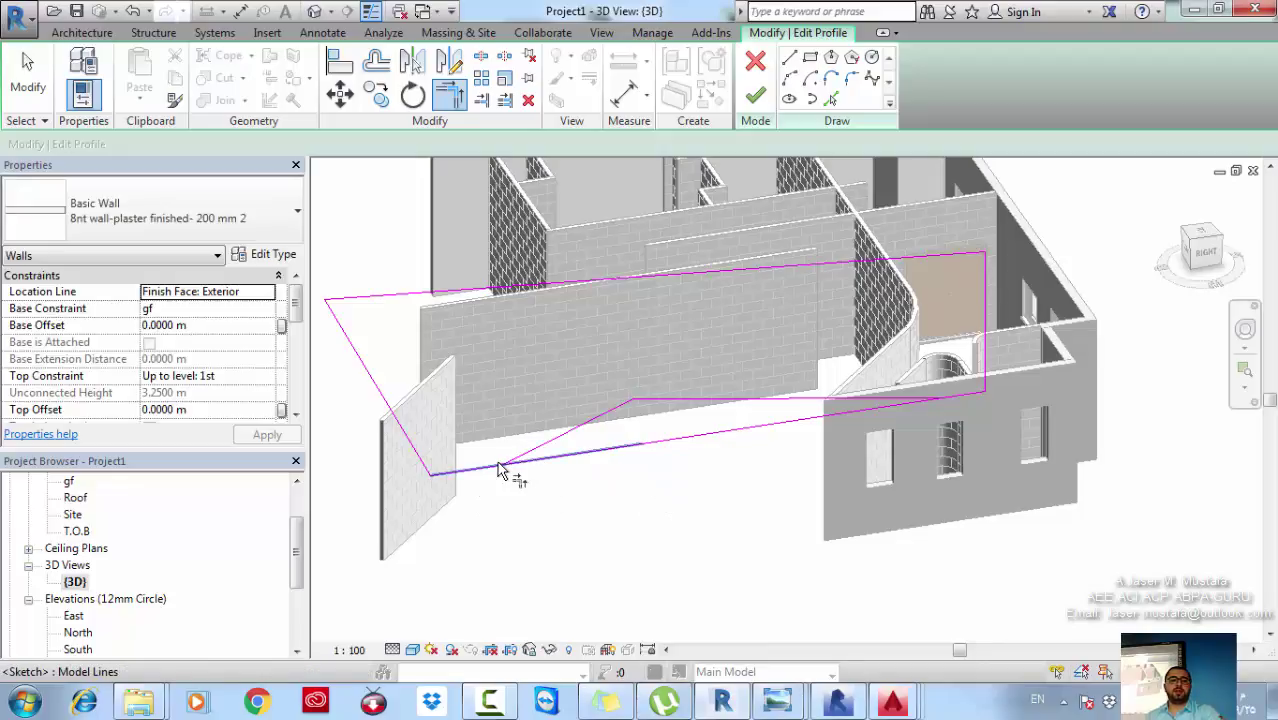
left_click(517, 457)
left_click(483, 468)
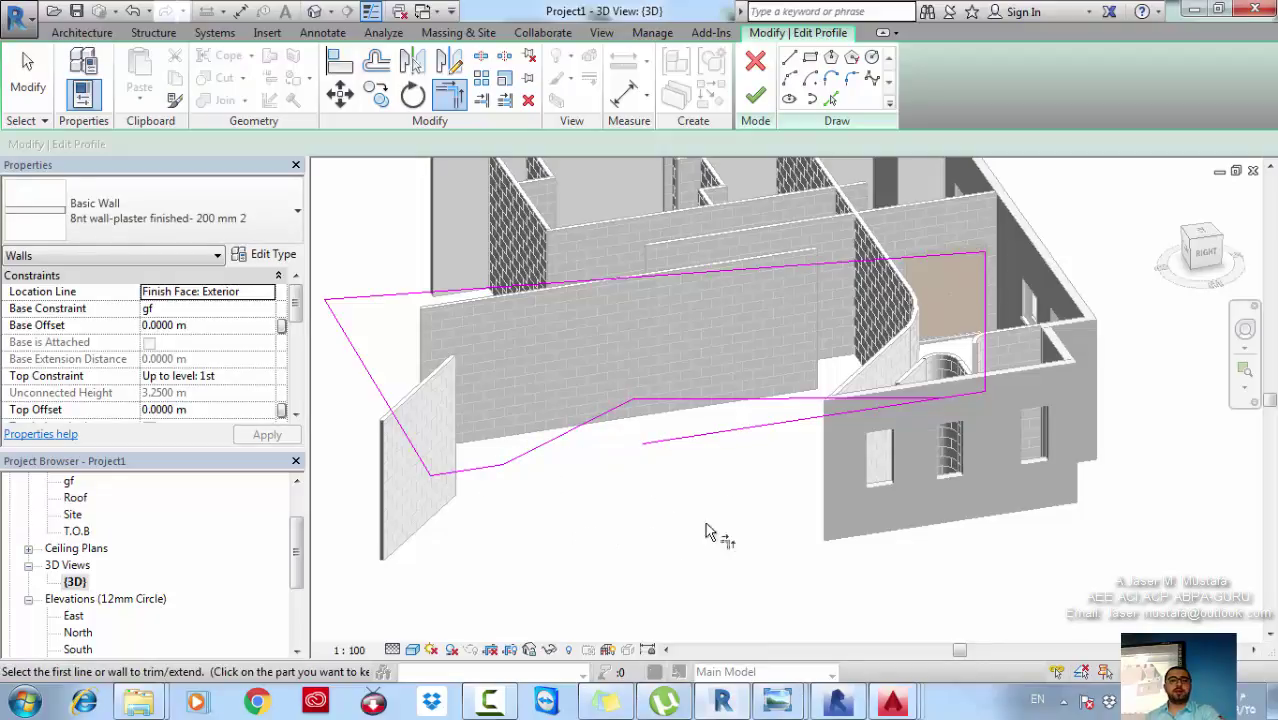
left_click(881, 397)
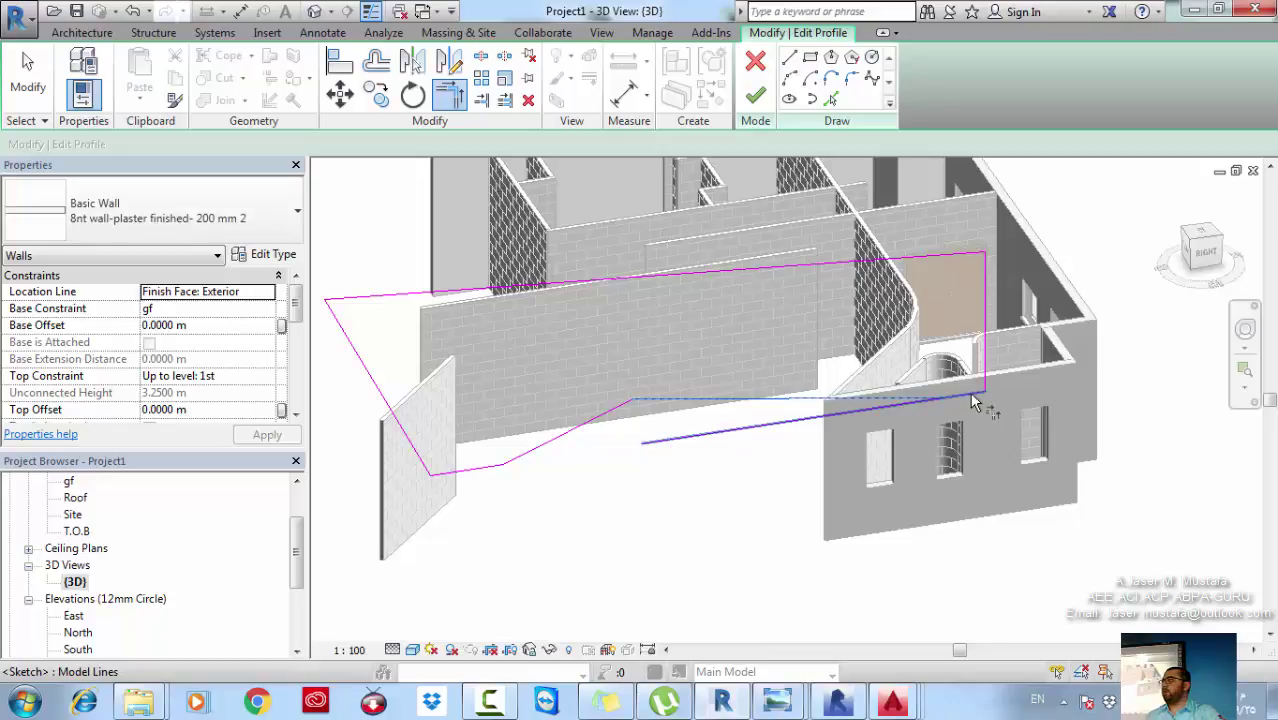
left_click(975, 402)
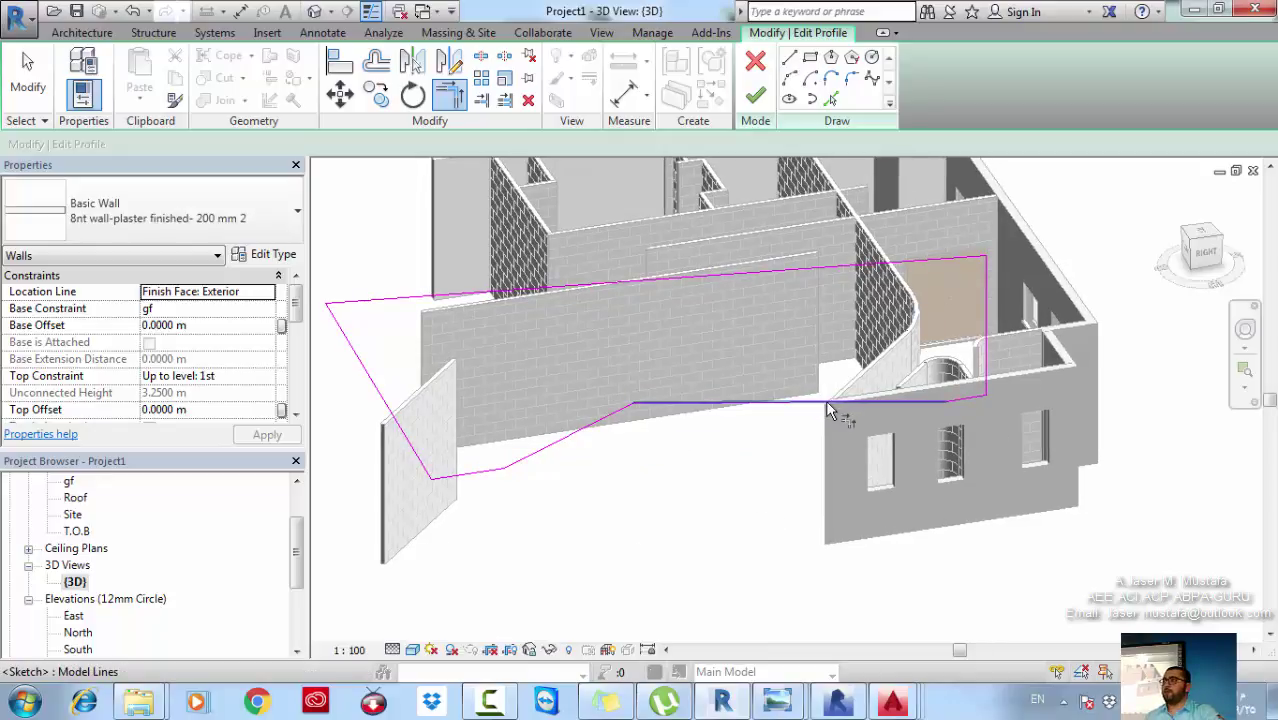
Draw a slanted line about 4.3 m long from the profile's lower corner near the side wall to its top edge.
left_click(789, 57)
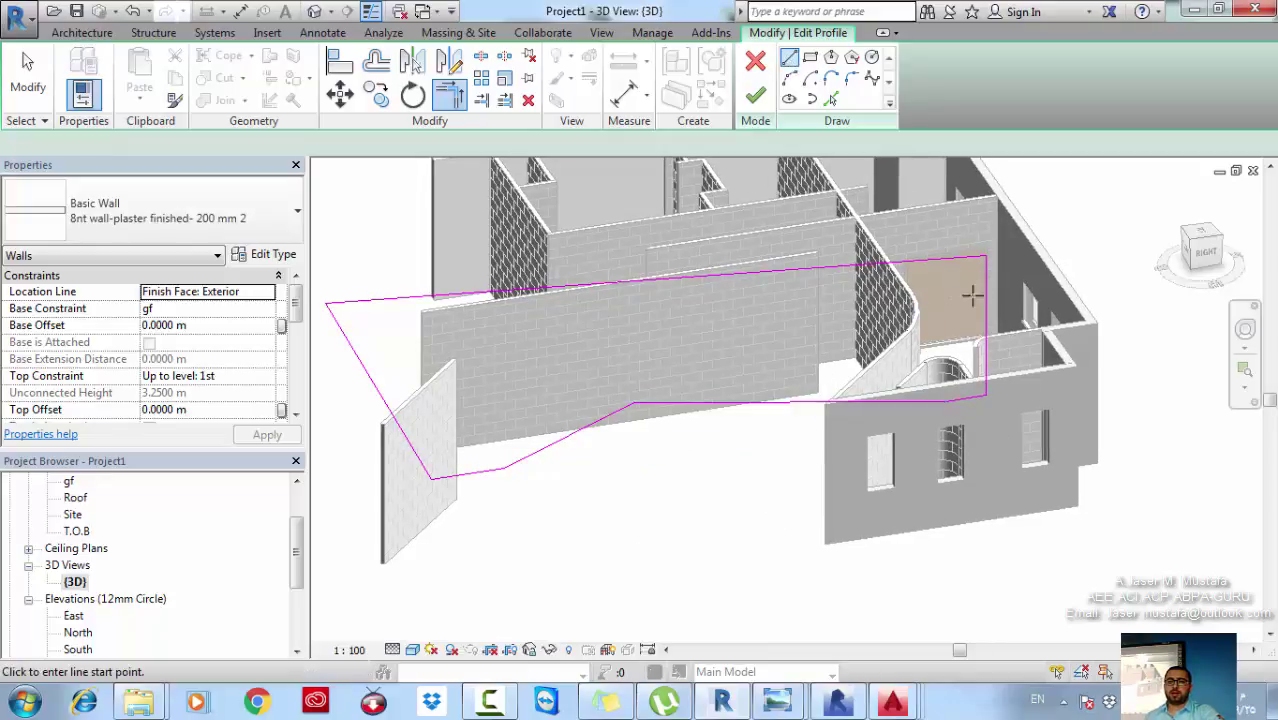
left_click(985, 396)
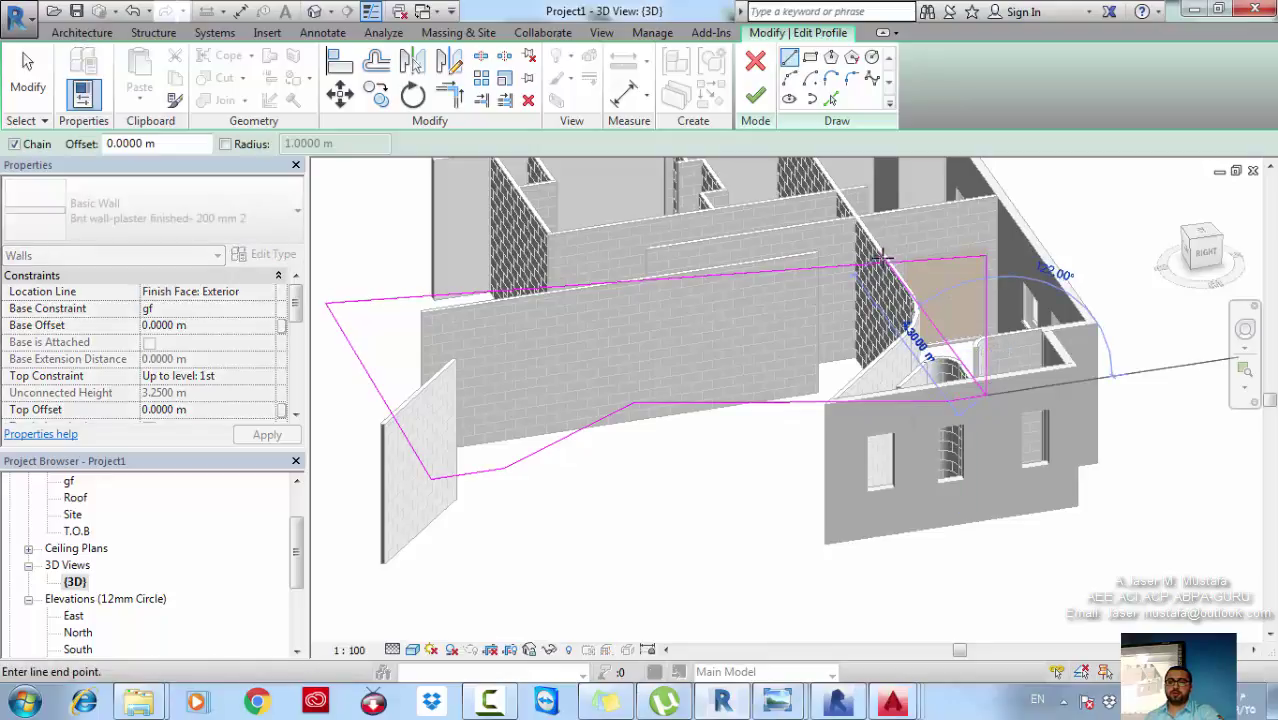
key("Escape")
key("Escape")
Trim the profile's top edge to the slanted line and delete the vertical end edge.
key("t")
key("r")
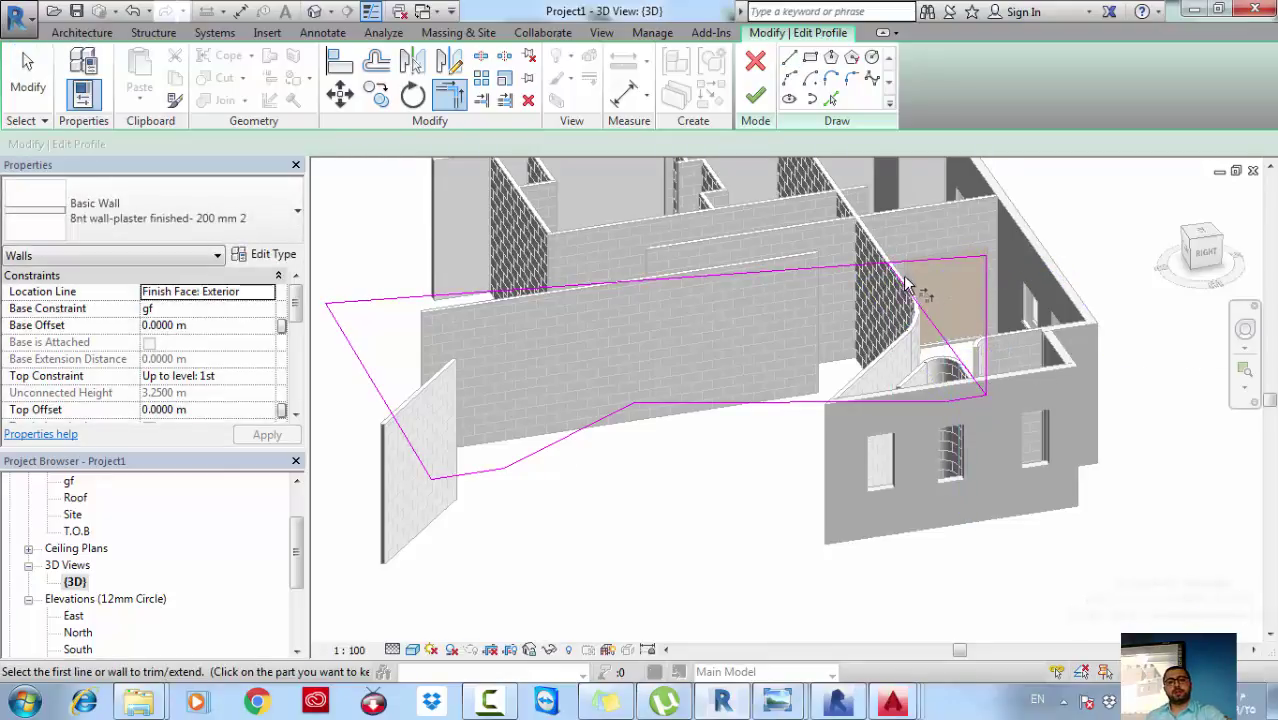
key("Escape")
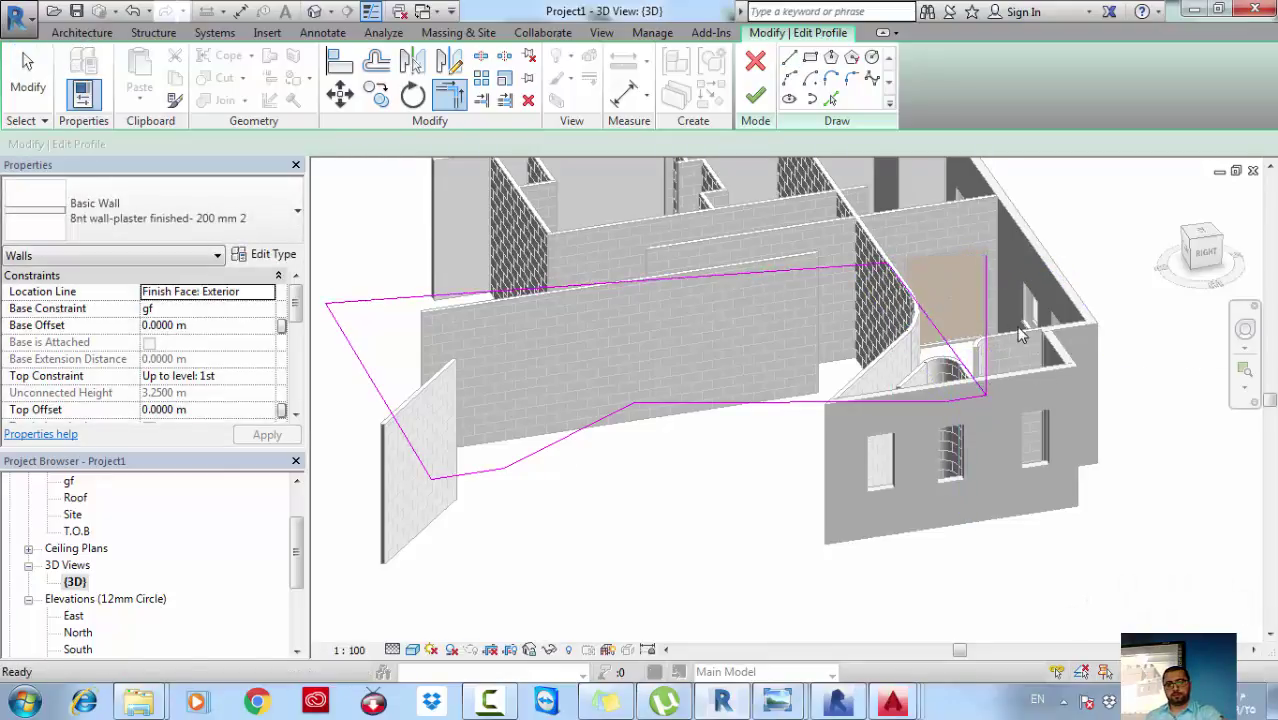
left_click(986, 315)
key("Delete")
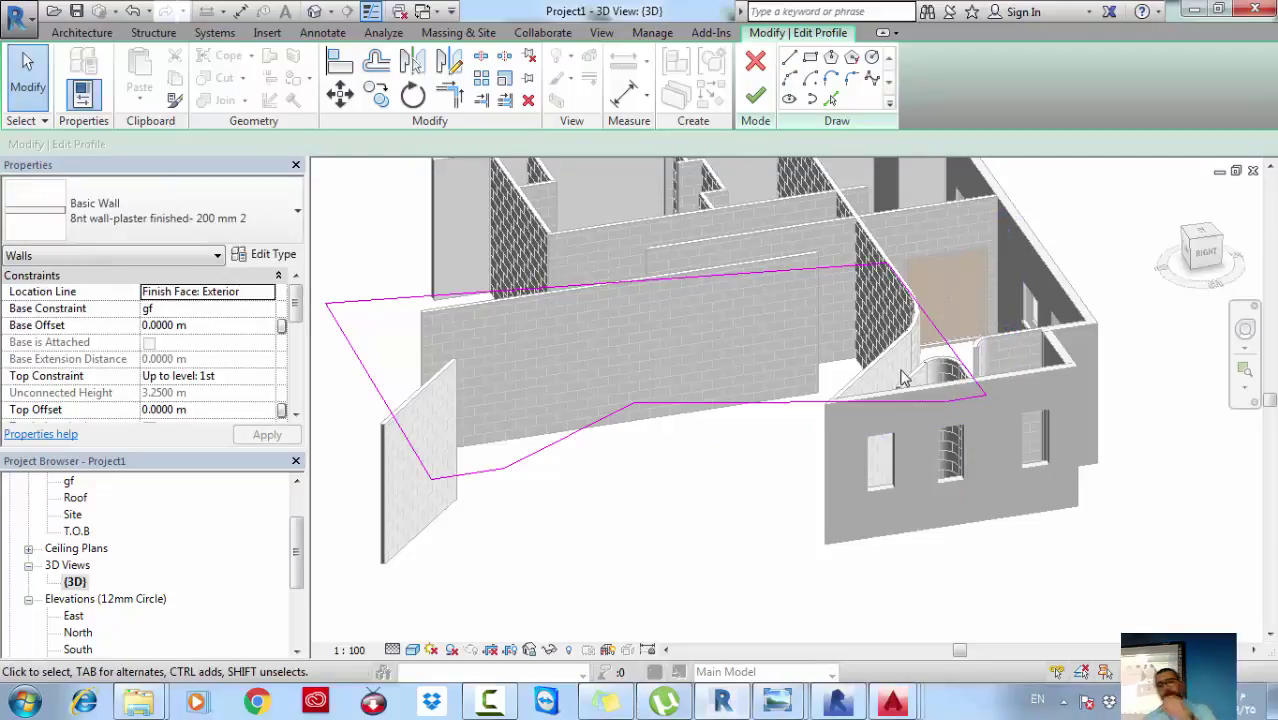
Finish the plaster wall's profile edit and select the reshaped wall.
middle_click_drag(901, 370, 912, 380)
left_click(748, 94)
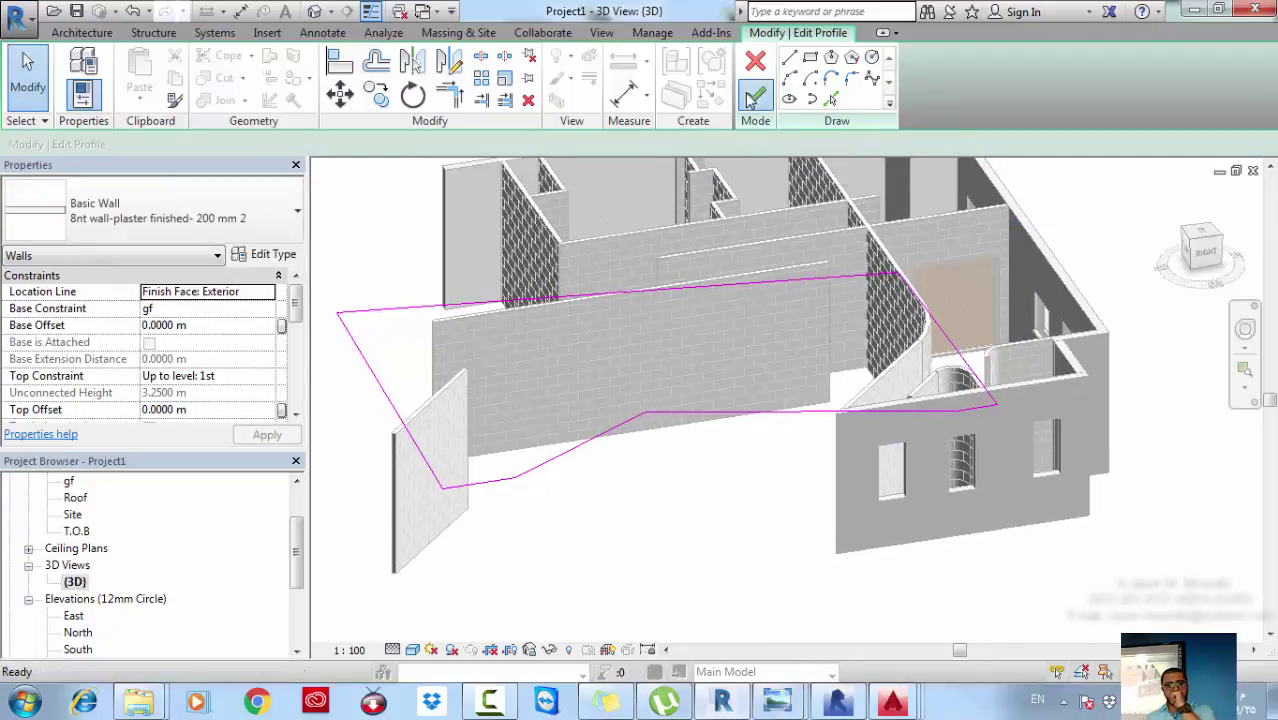
middle_click_drag(763, 487, 804, 424)
scroll(800, 480, "down", 2)
left_click(660, 578)
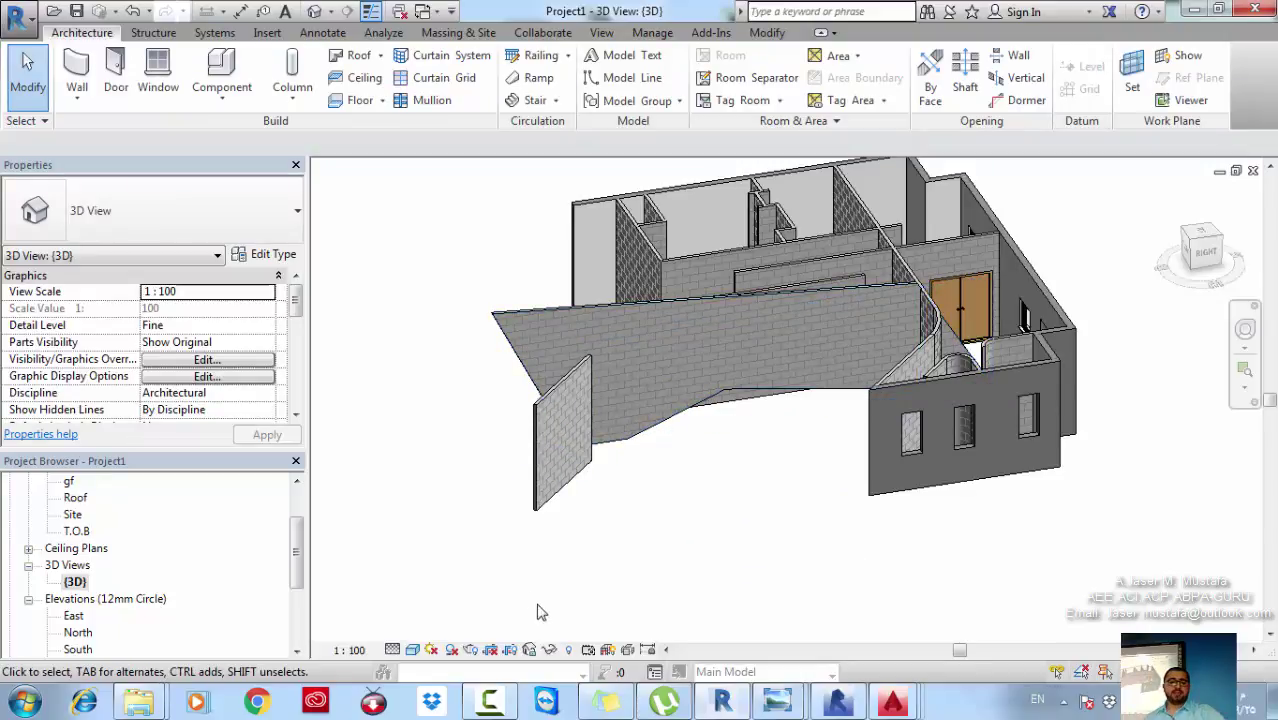
left_click(507, 316)
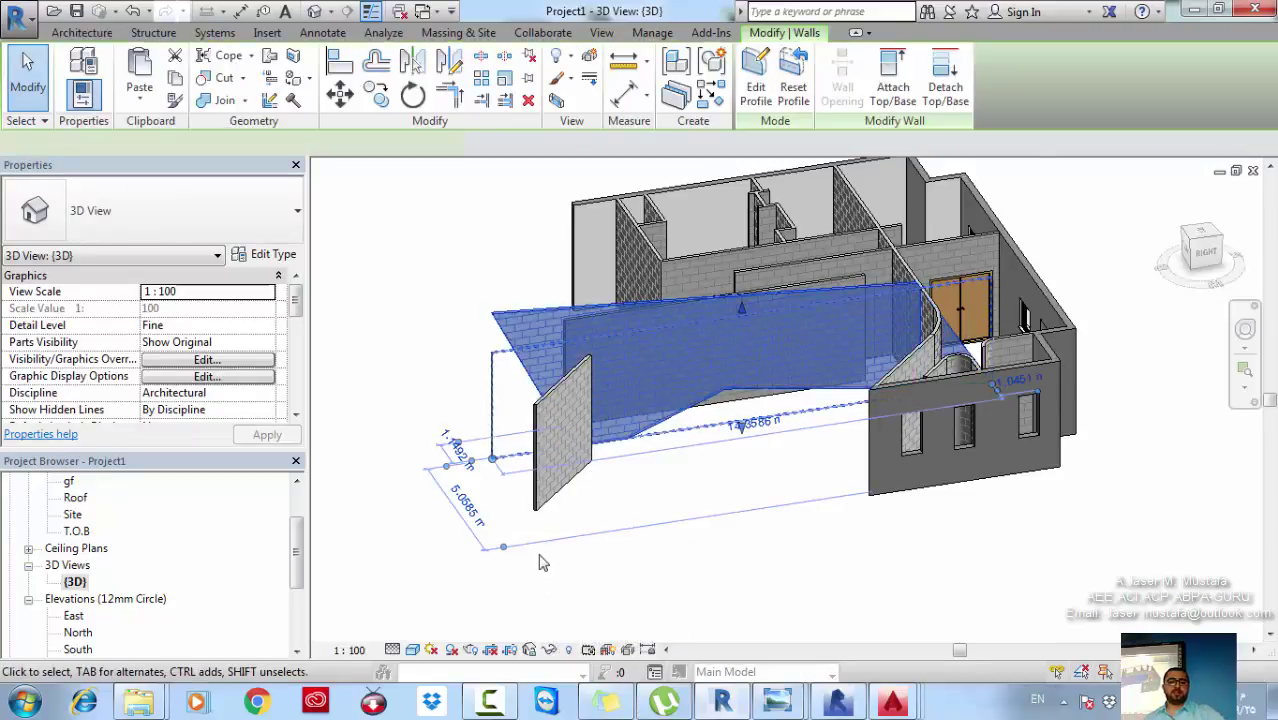
Temporarily isolate the reshaped plaster wall in the 3D view, examine its outline, and restore the hidden elements.
left_click(549, 651)
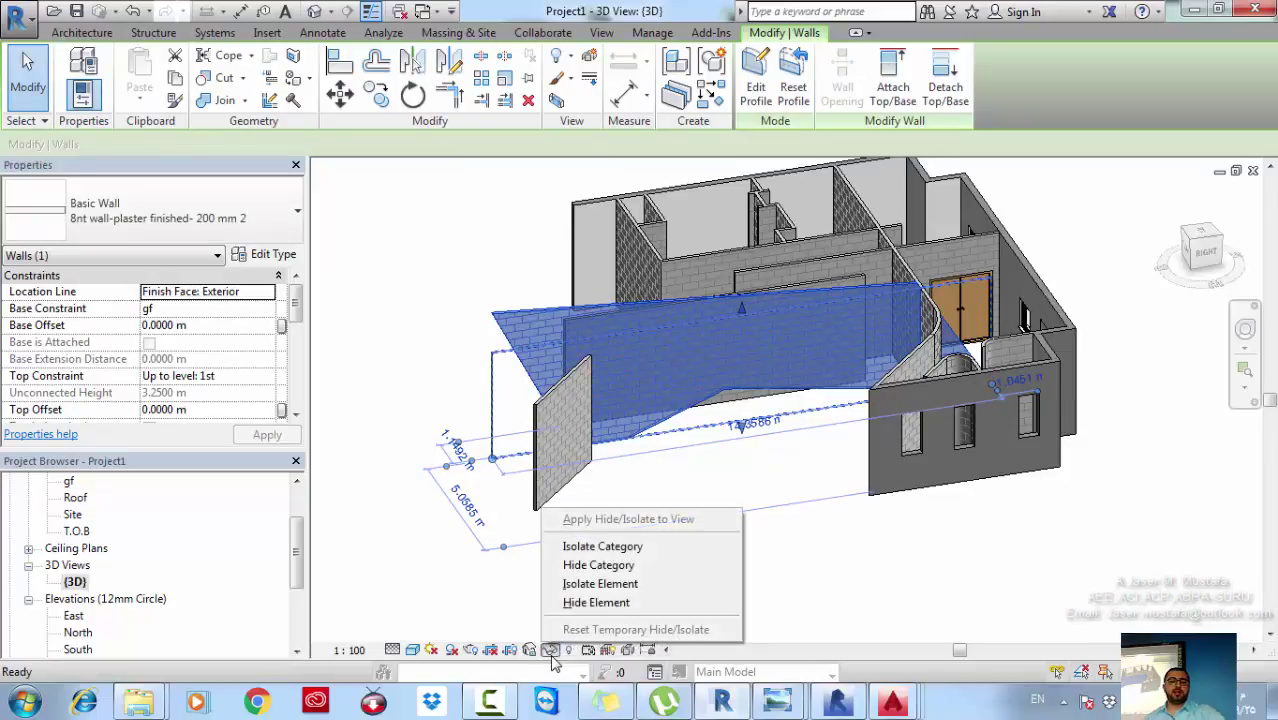
left_click(633, 590)
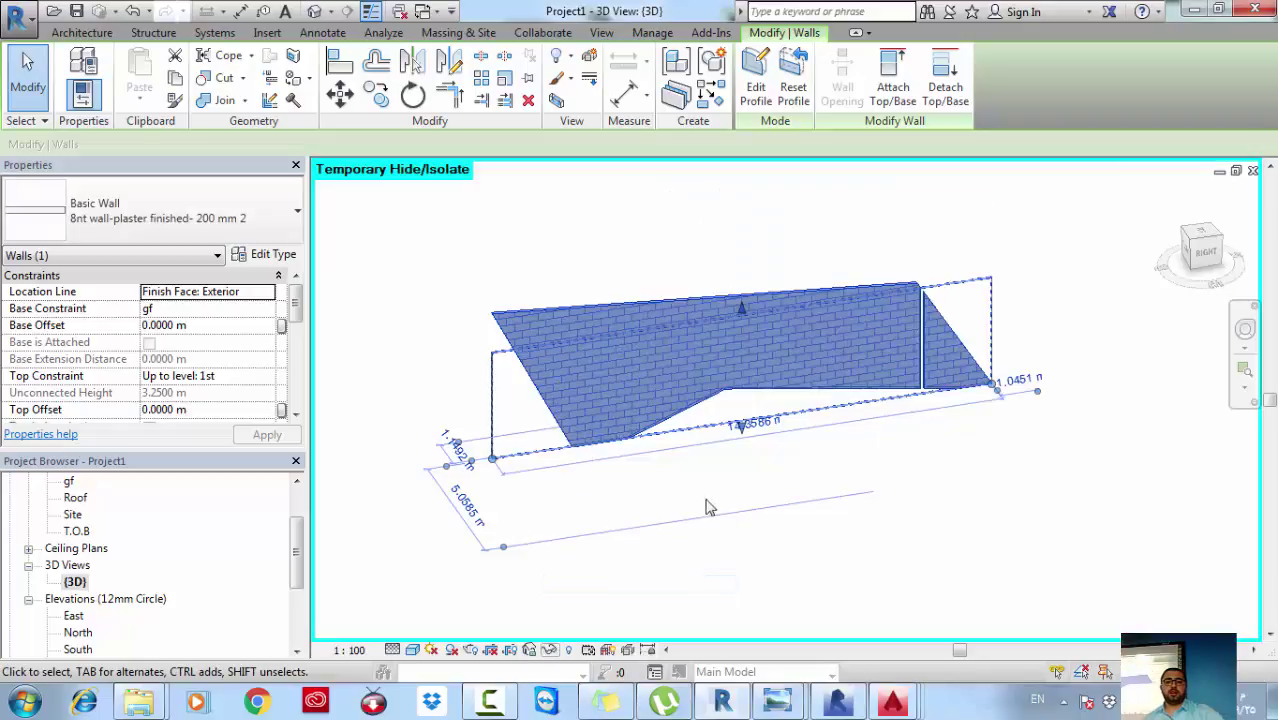
middle_click_drag(707, 505, 693, 442, "shift")
left_click(720, 558)
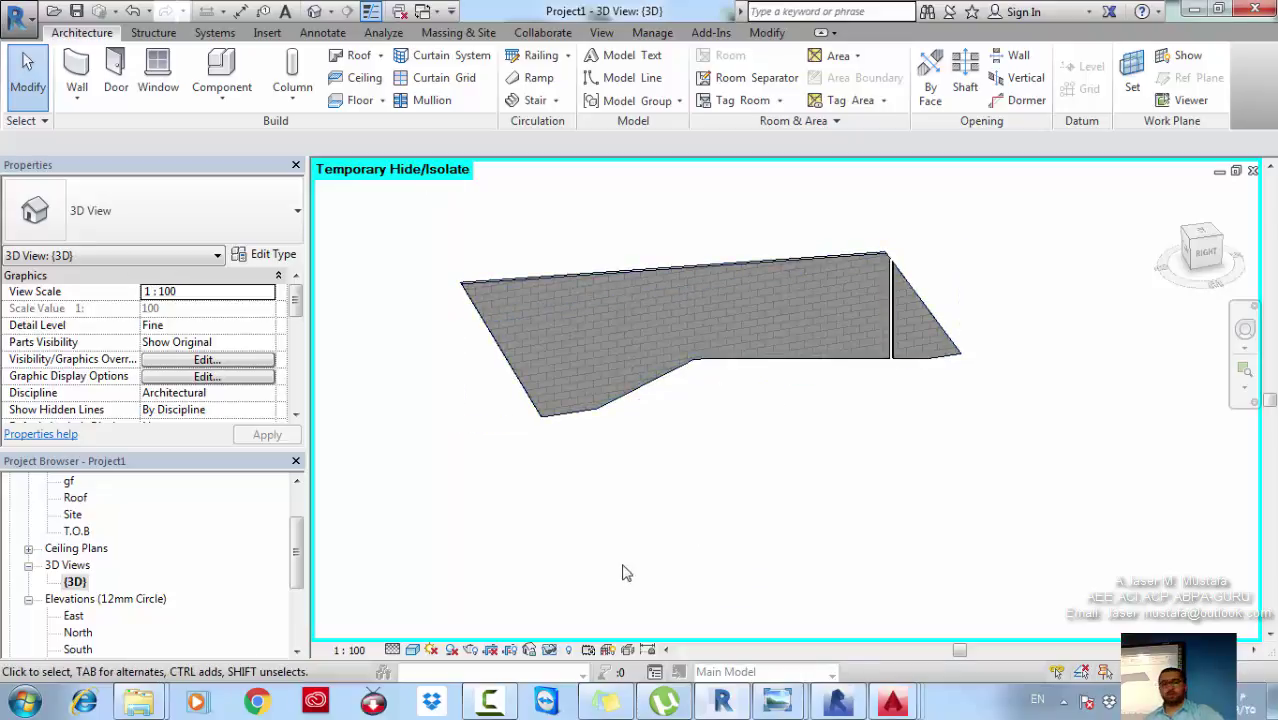
left_click(550, 650)
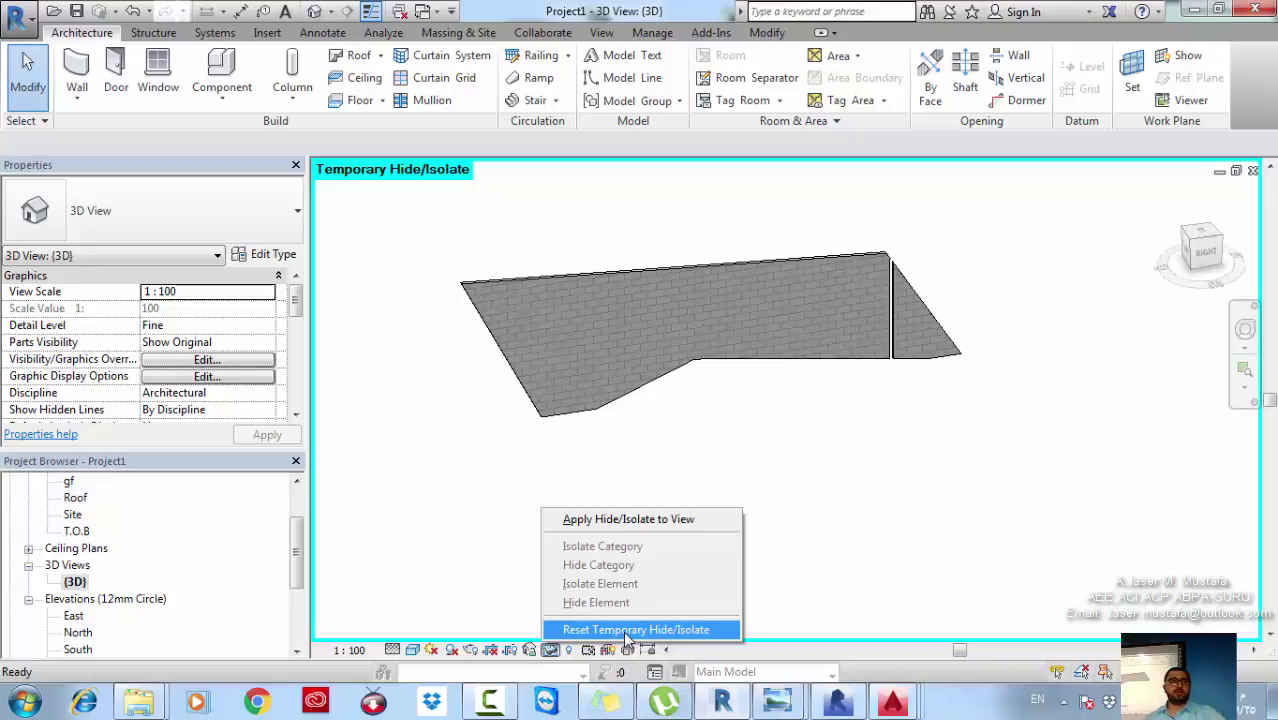
left_click(627, 630)
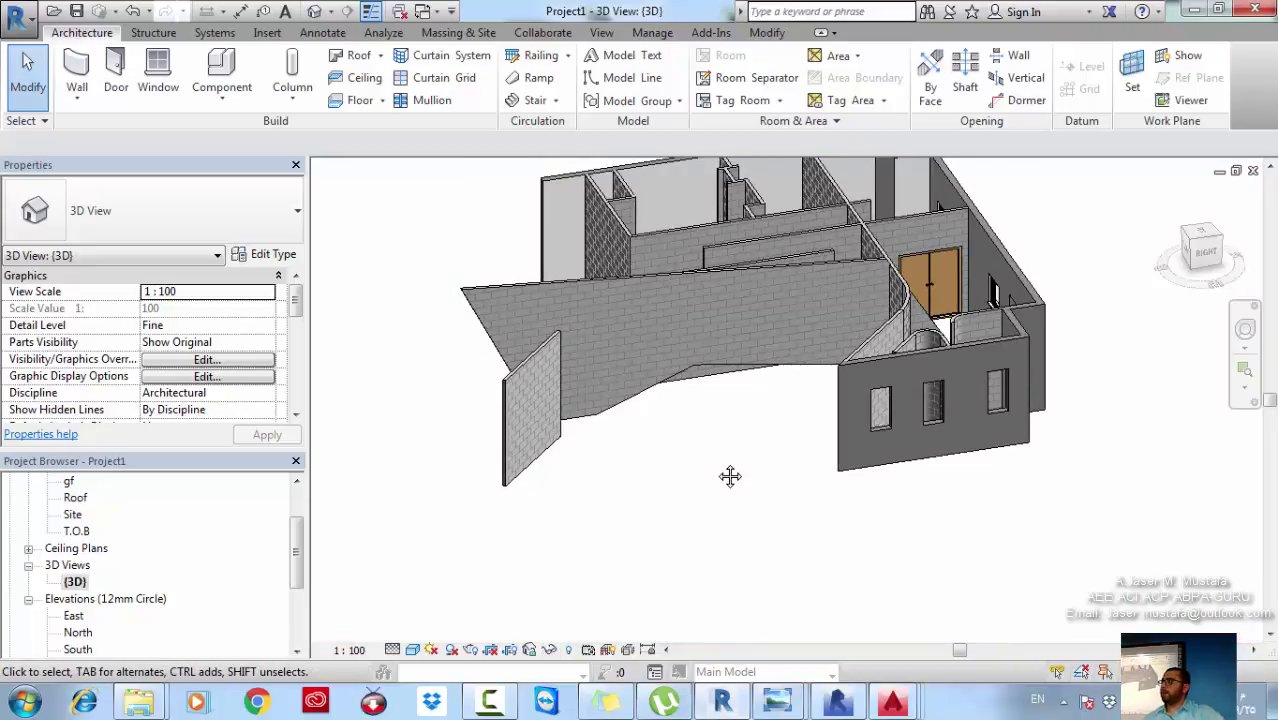
Select the reshaped plaster wall, isolate that element once more, and reset the temporary isolation.
left_click(690, 330)
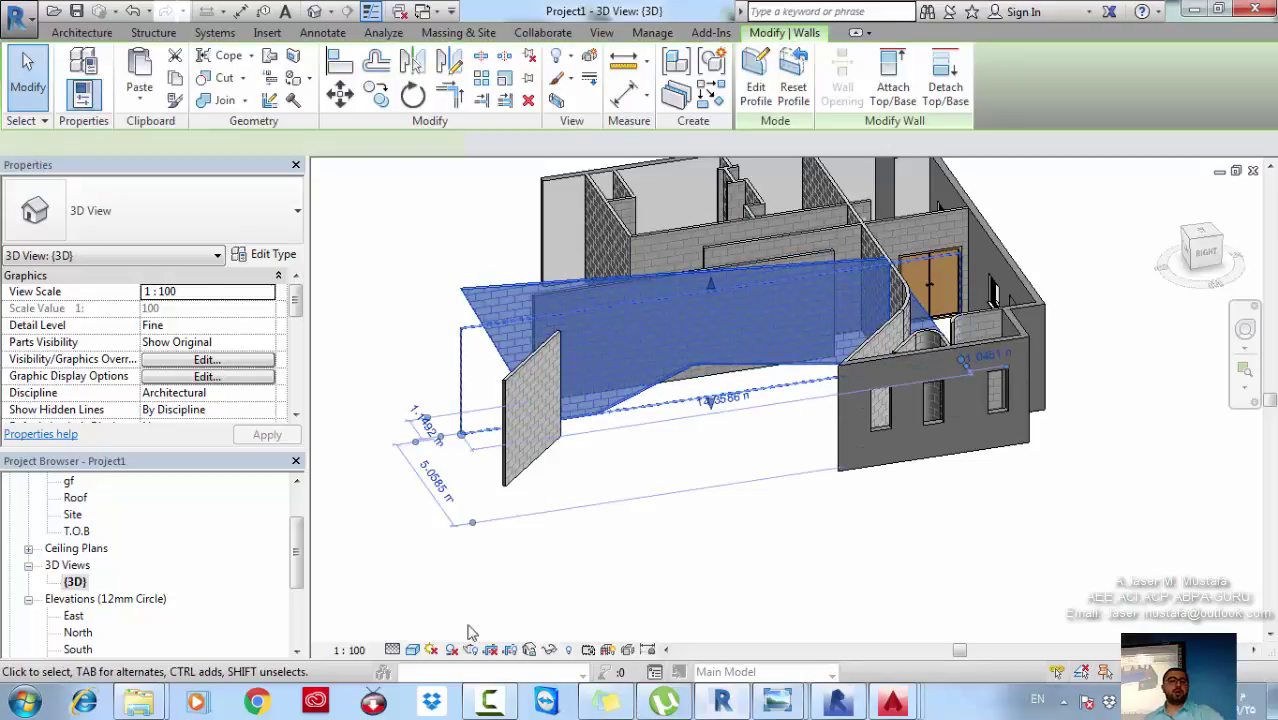
left_click(548, 651)
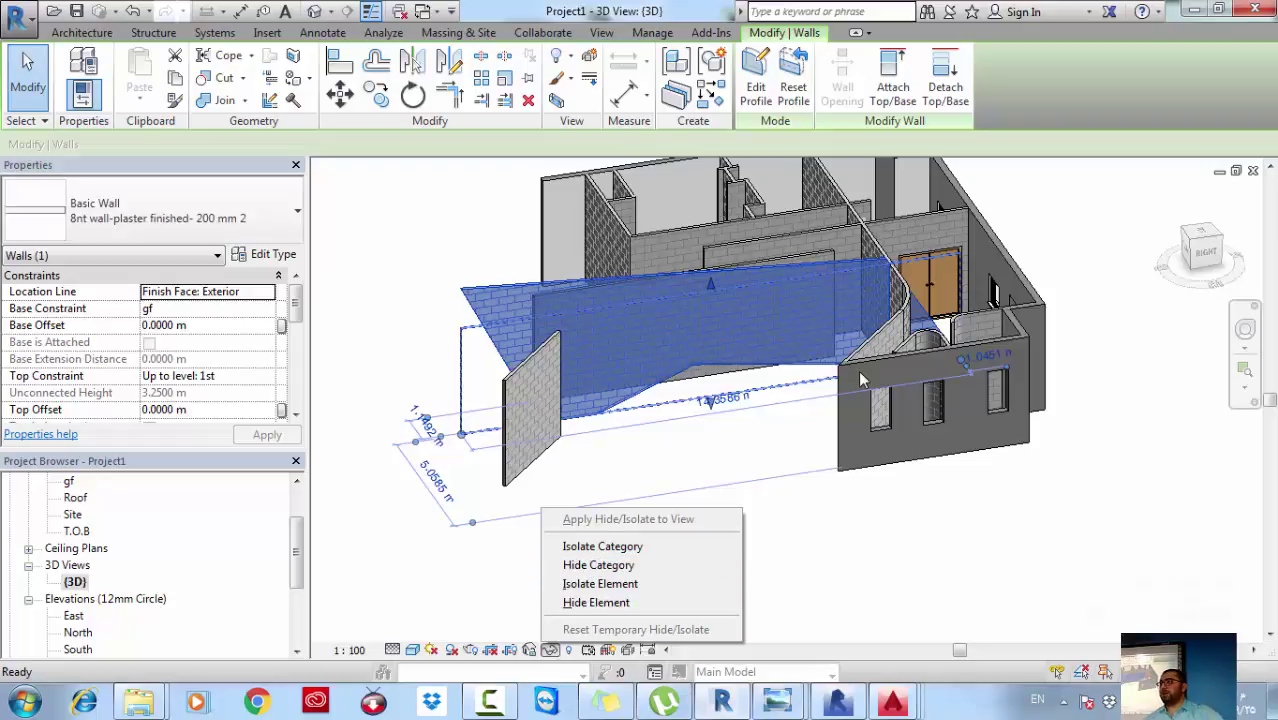
left_click(615, 588)
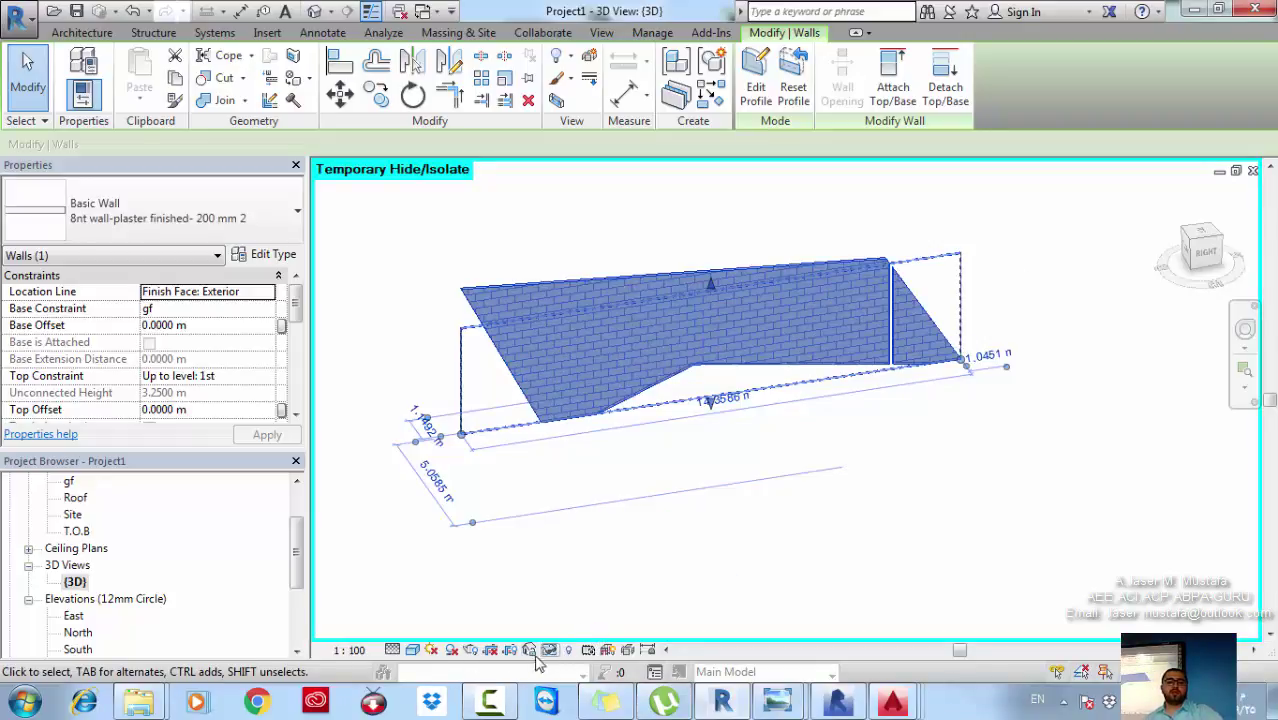
left_click(549, 650)
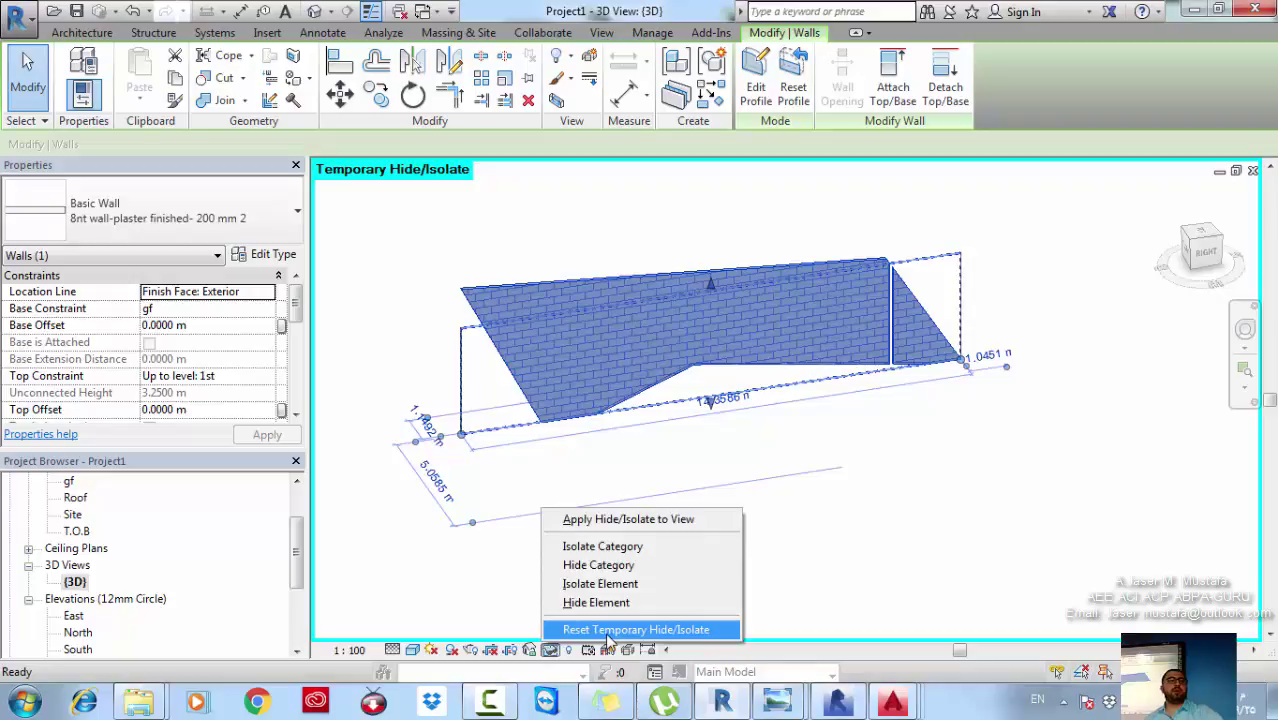
left_click(609, 630)
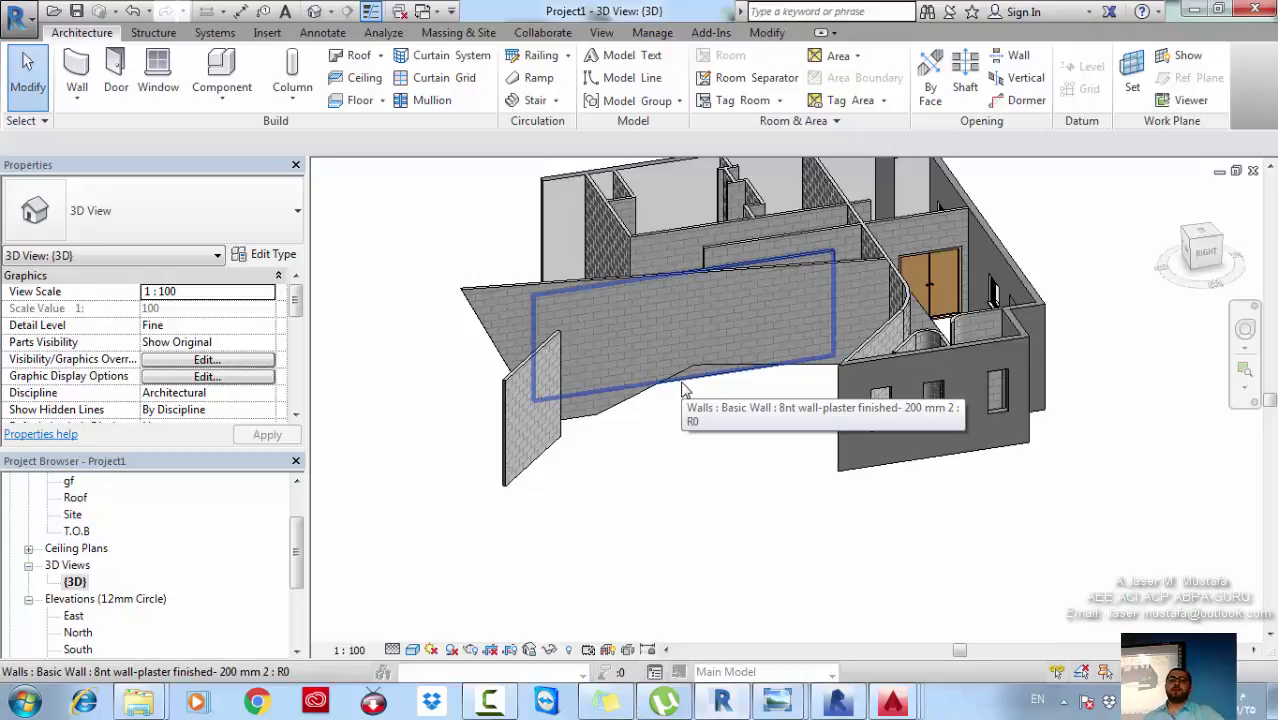
Tile the 3D view and the gf floor plan side by side and bring the plan's west exterior wall into view.
middle_click_drag(683, 389, 745, 438, "shift")
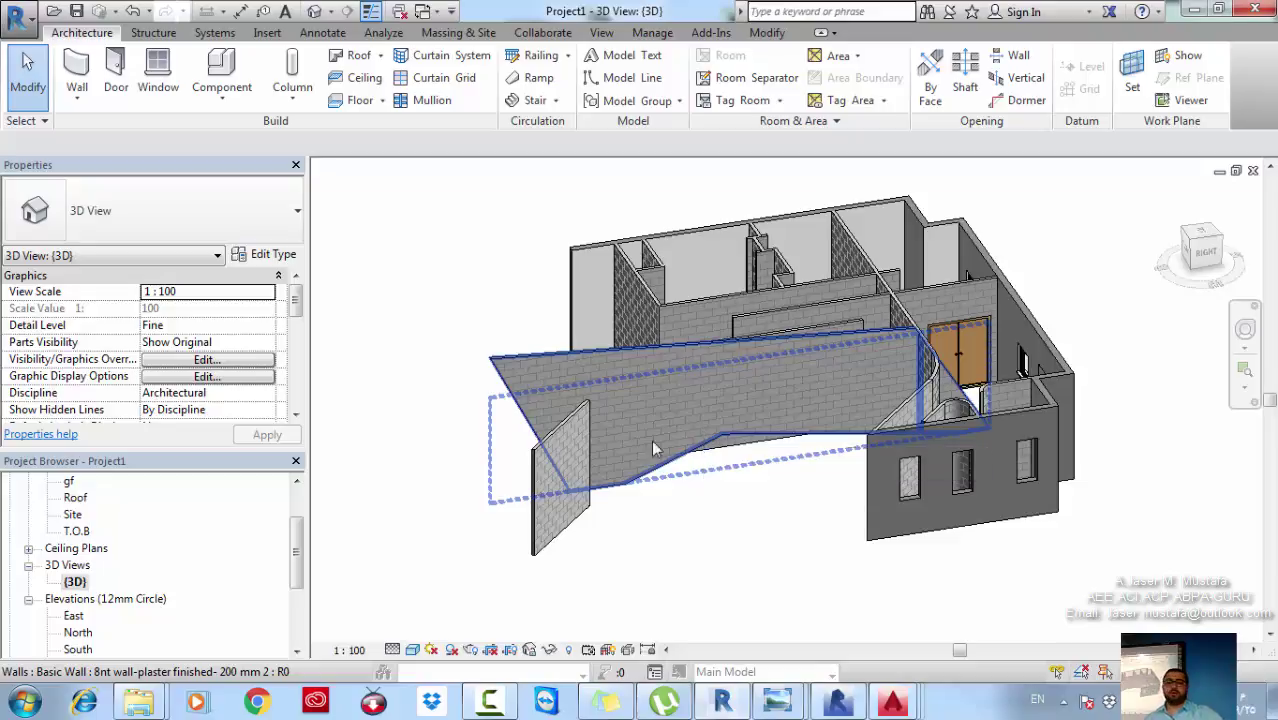
left_click(212, 550)
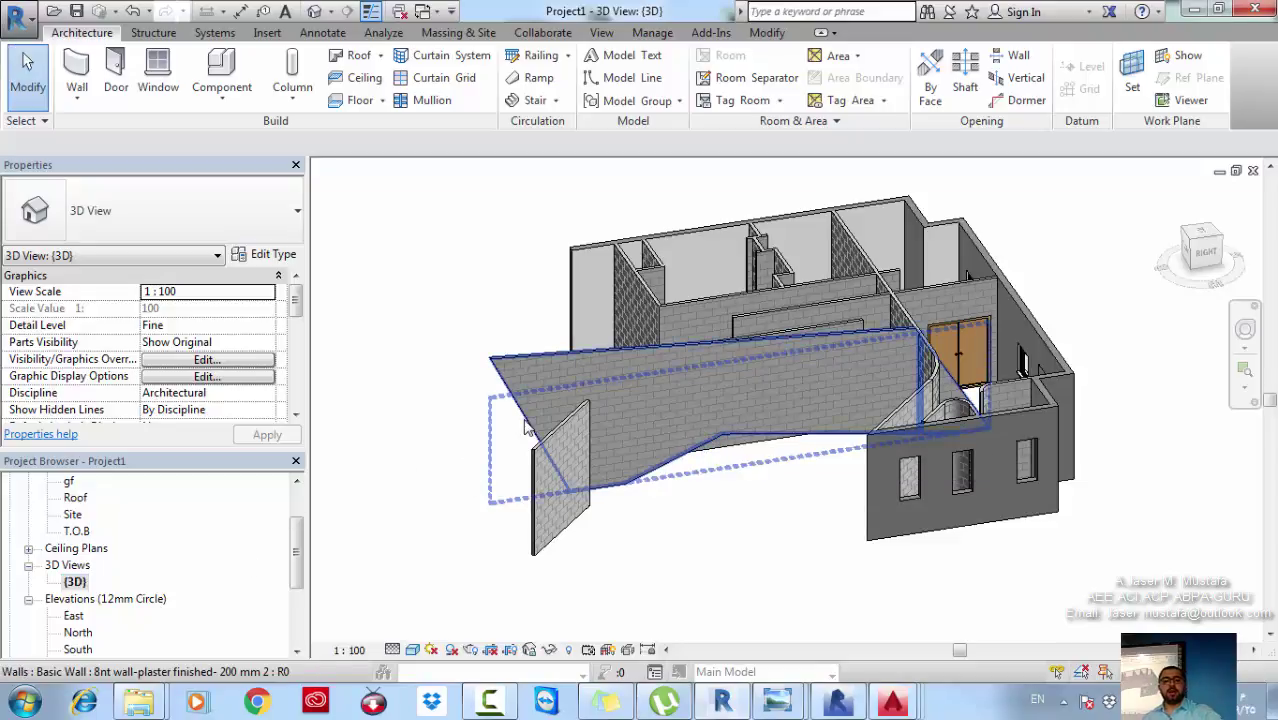
key("w")
key("t")
left_click(984, 422)
scroll(1000, 410, "down", 2)
scroll(1004, 410, "down", 2)
middle_click_drag(966, 502, 976, 417)
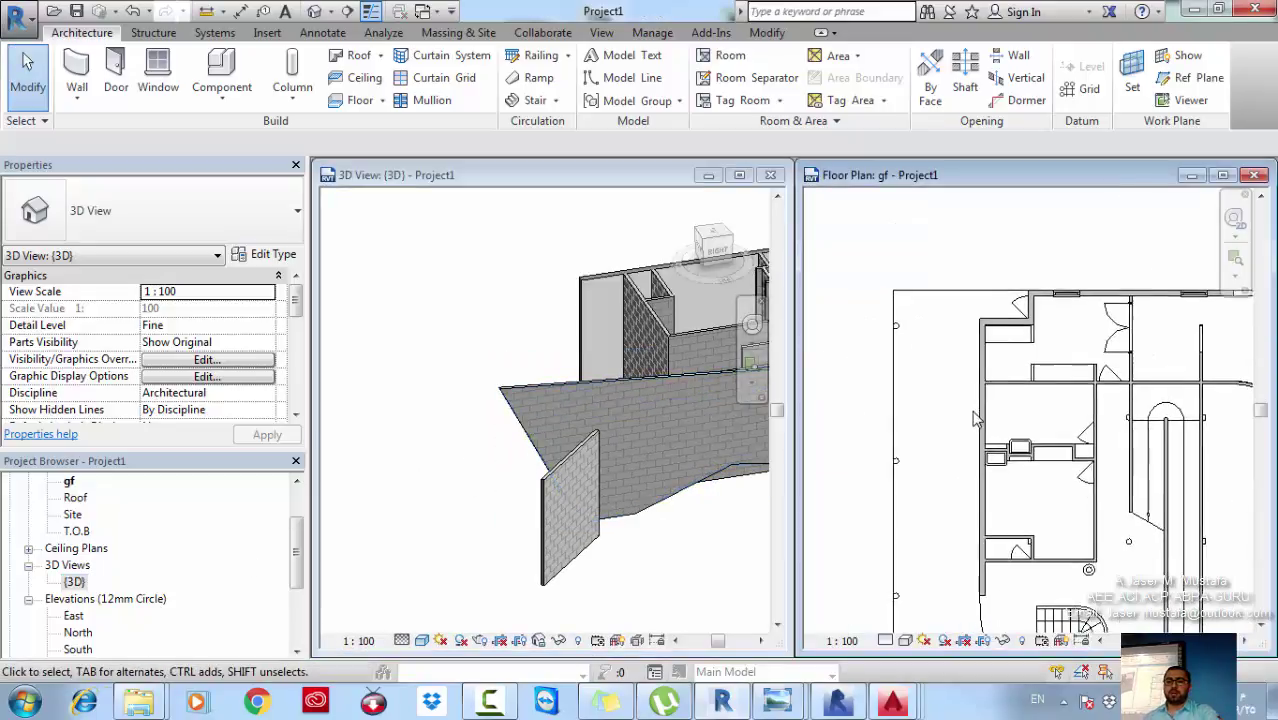
Cut a narrow rectangular wall opening about 0.02 m wide in the west exterior stone wall, below the back-to-back fixtures.
scroll(984, 408, "up", 3)
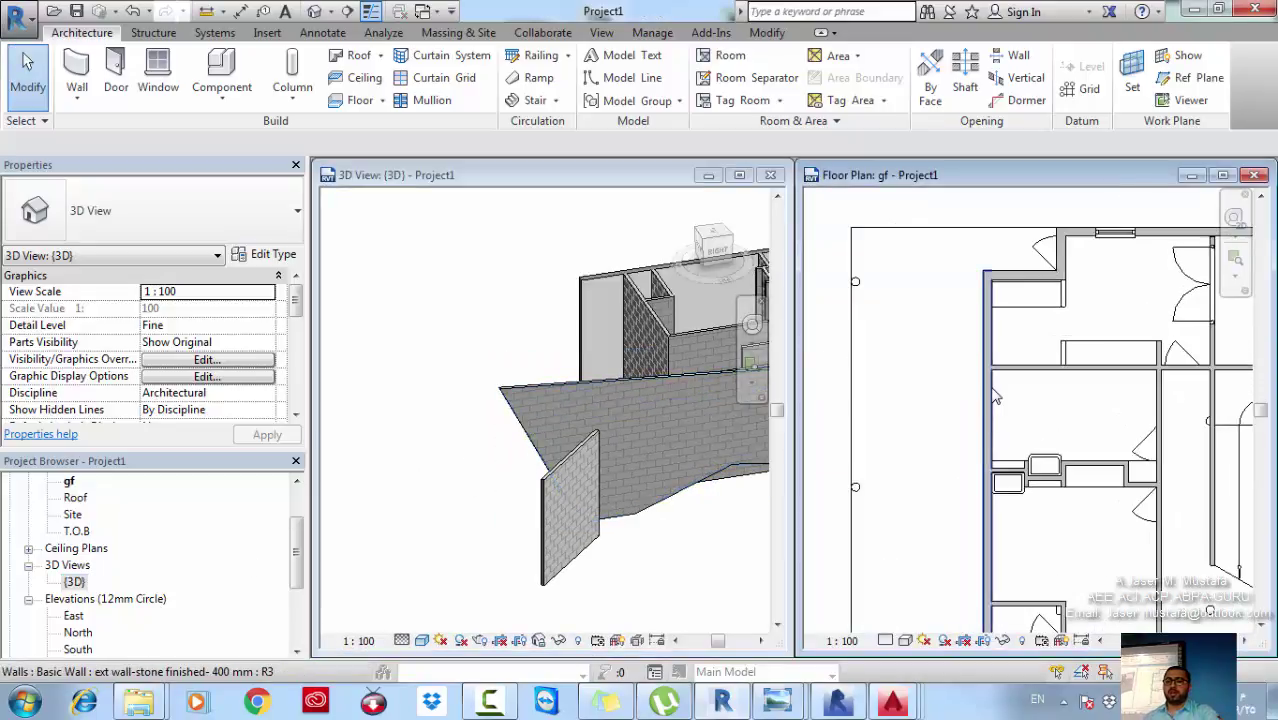
left_click(1020, 60)
middle_click_drag(965, 329, 896, 277)
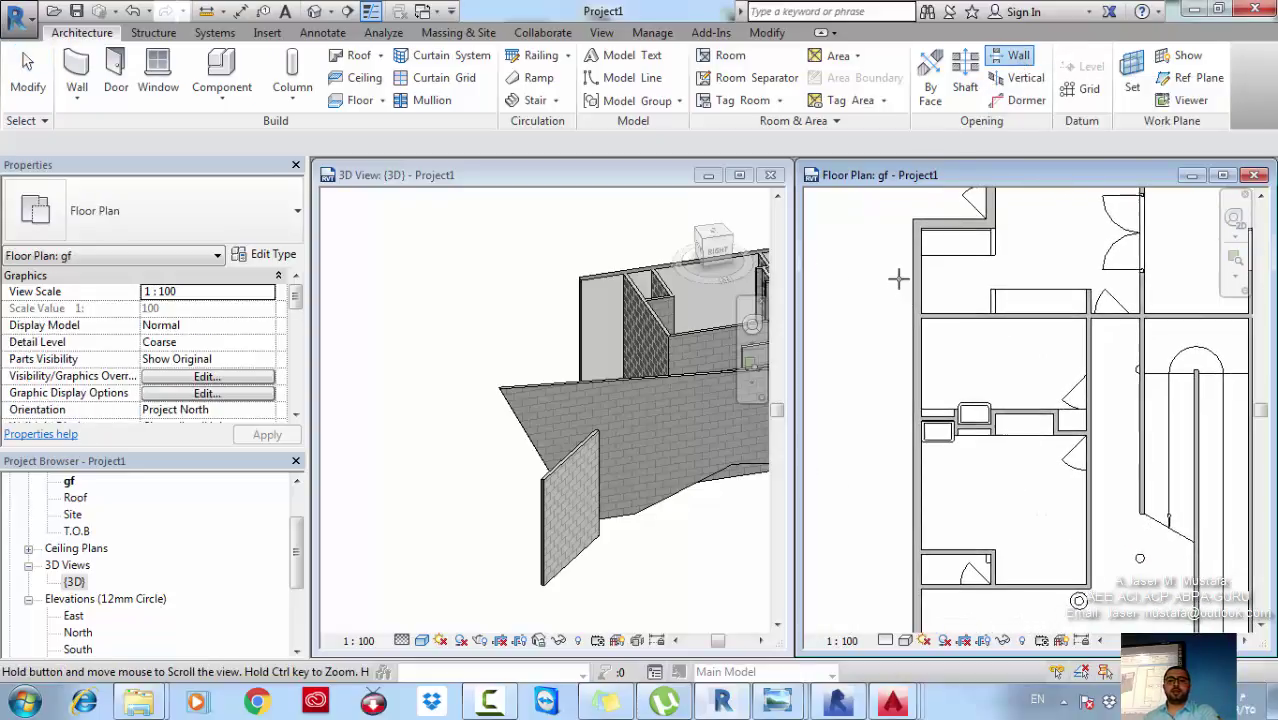
left_click(910, 358)
middle_click_drag(887, 390, 896, 355)
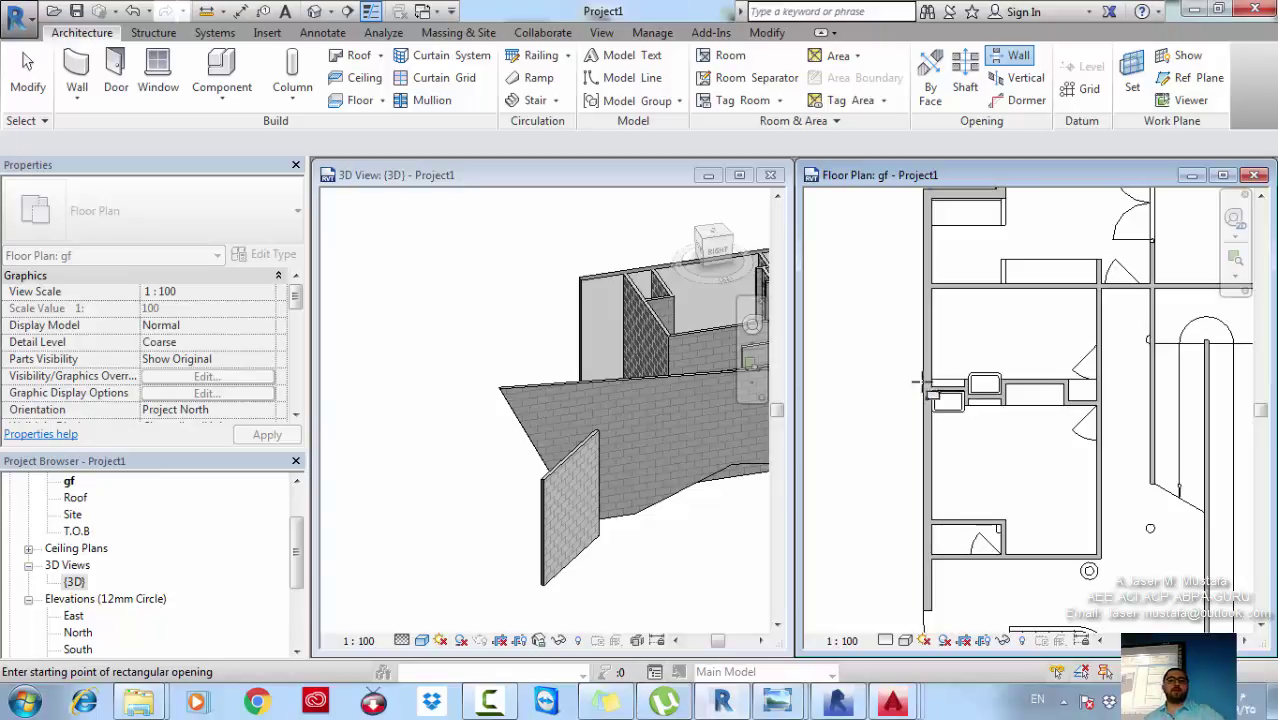
middle_click_drag(896, 352, 886, 382)
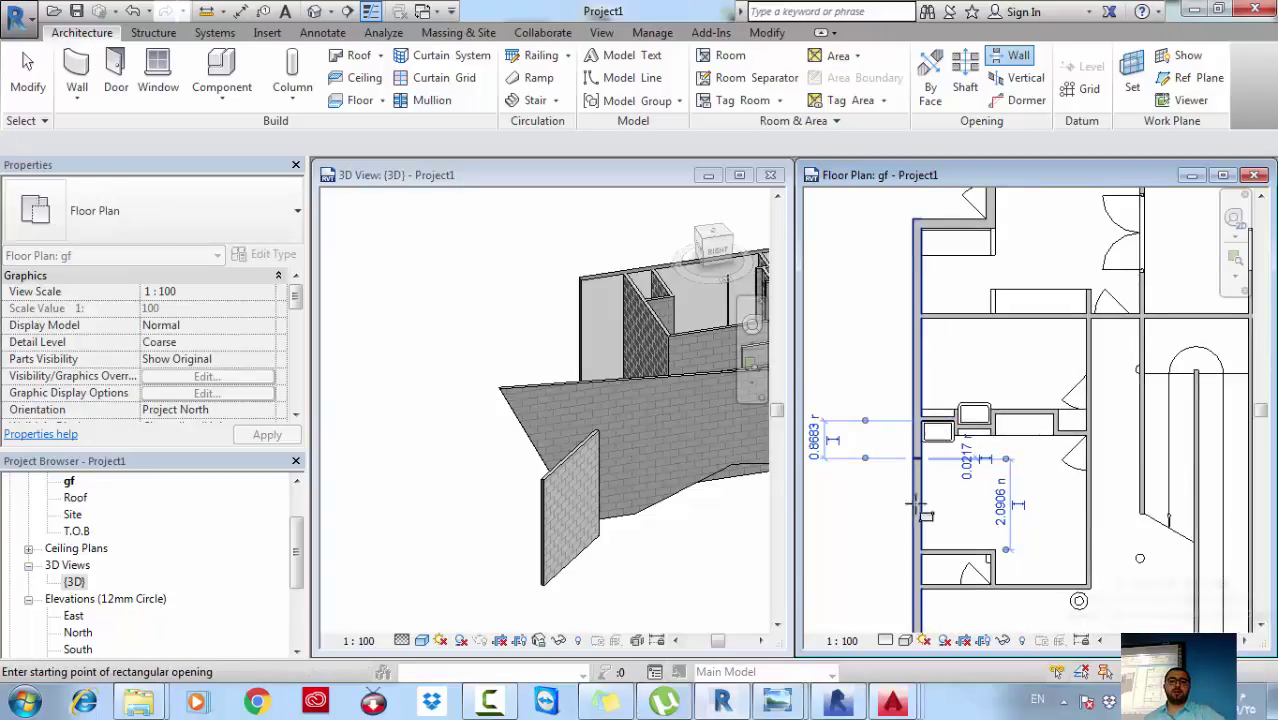
Cut a wider rectangular opening in the same stone wall, about 0.8 m from the narrow one, and inspect it in 3D.
middle_click_drag(923, 500, 925, 408)
left_click(921, 445)
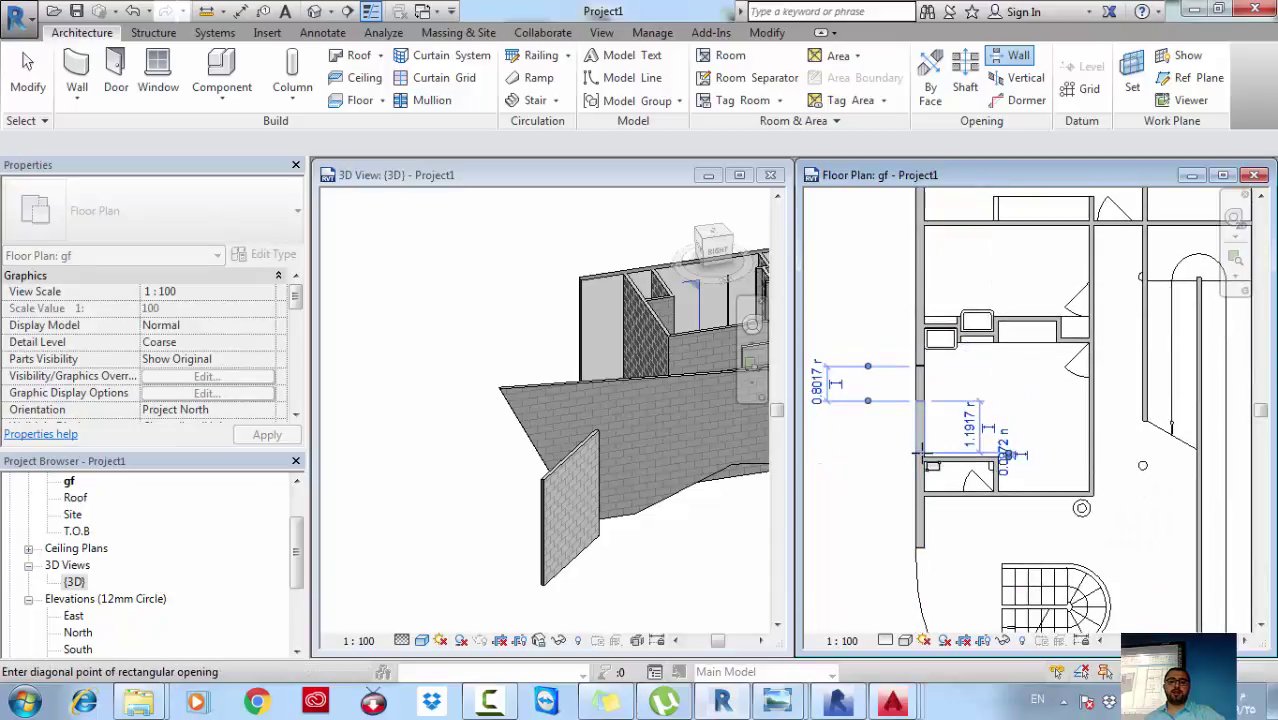
left_click(931, 447)
scroll(943, 476, "up", 1)
middle_click_drag(943, 476, 941, 443)
scroll(942, 445, "up", 2)
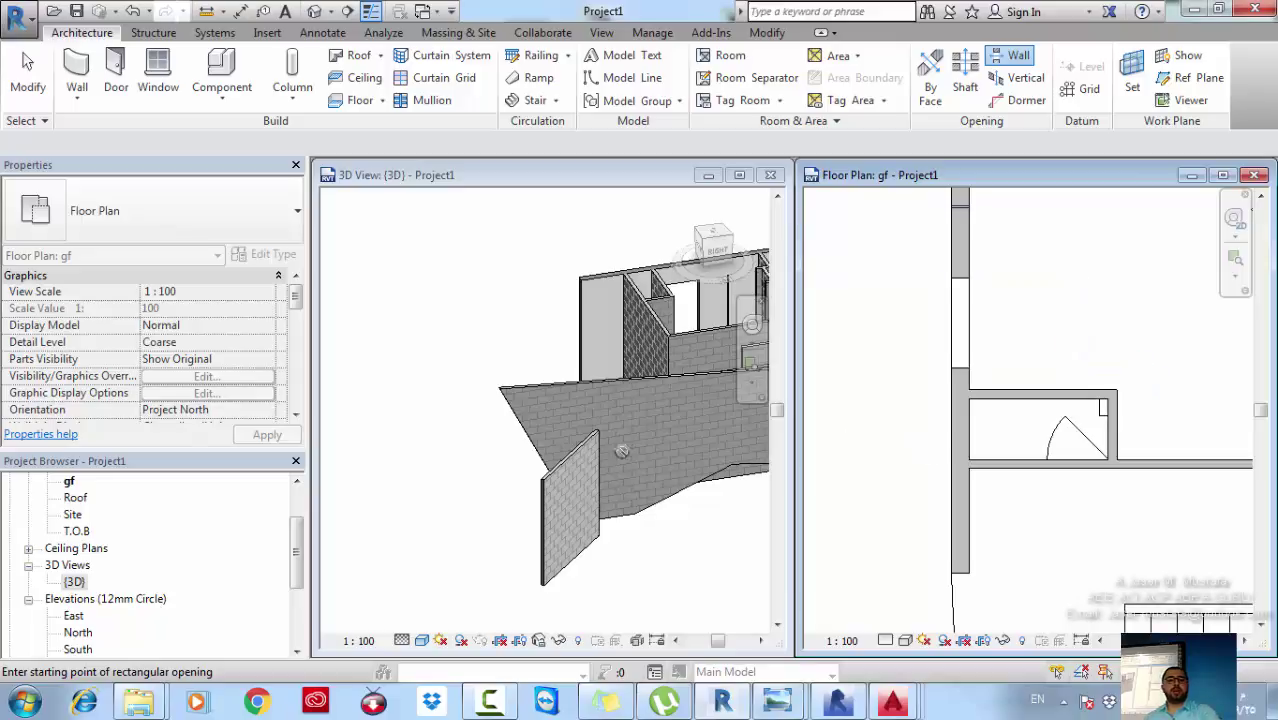
mouse_move(621, 451)
middle_mouse_down("shift")
mouse_move(571, 366)
mouse_move(600, 420)
mouse_move(645, 458)
middle_mouse_up("shift")
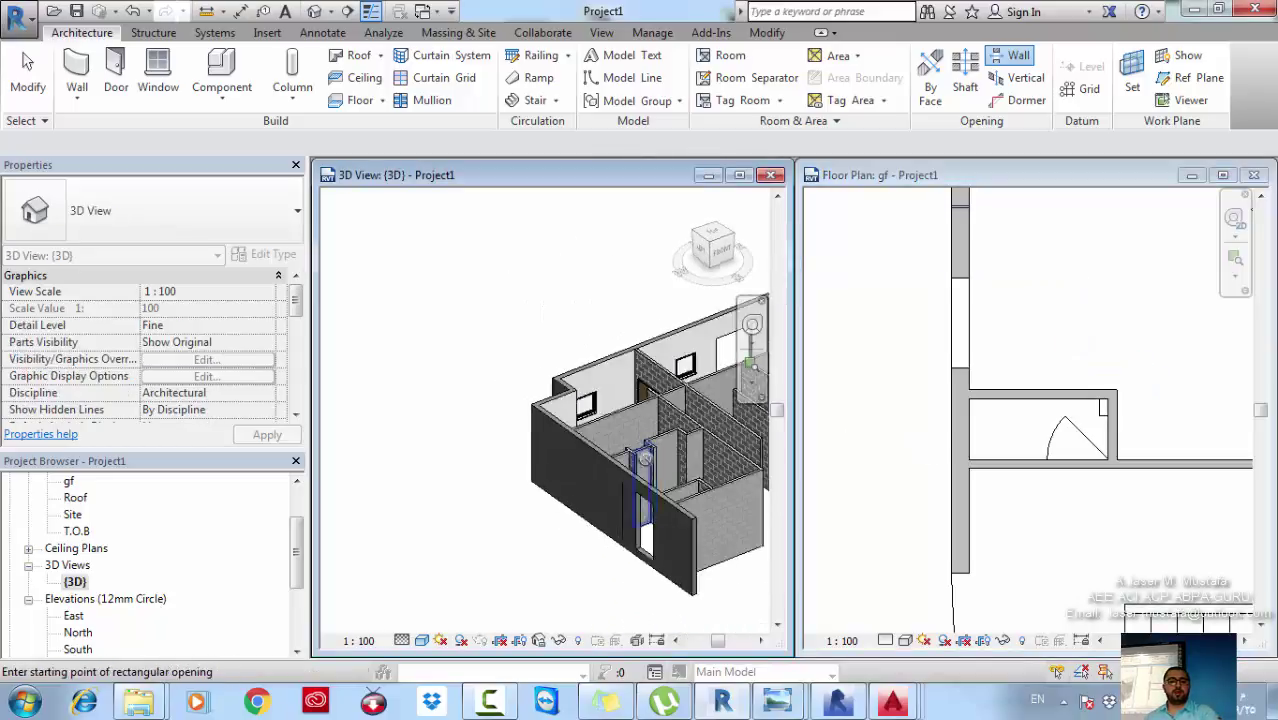
scroll(645, 458, "up", 8)
key("Escape")
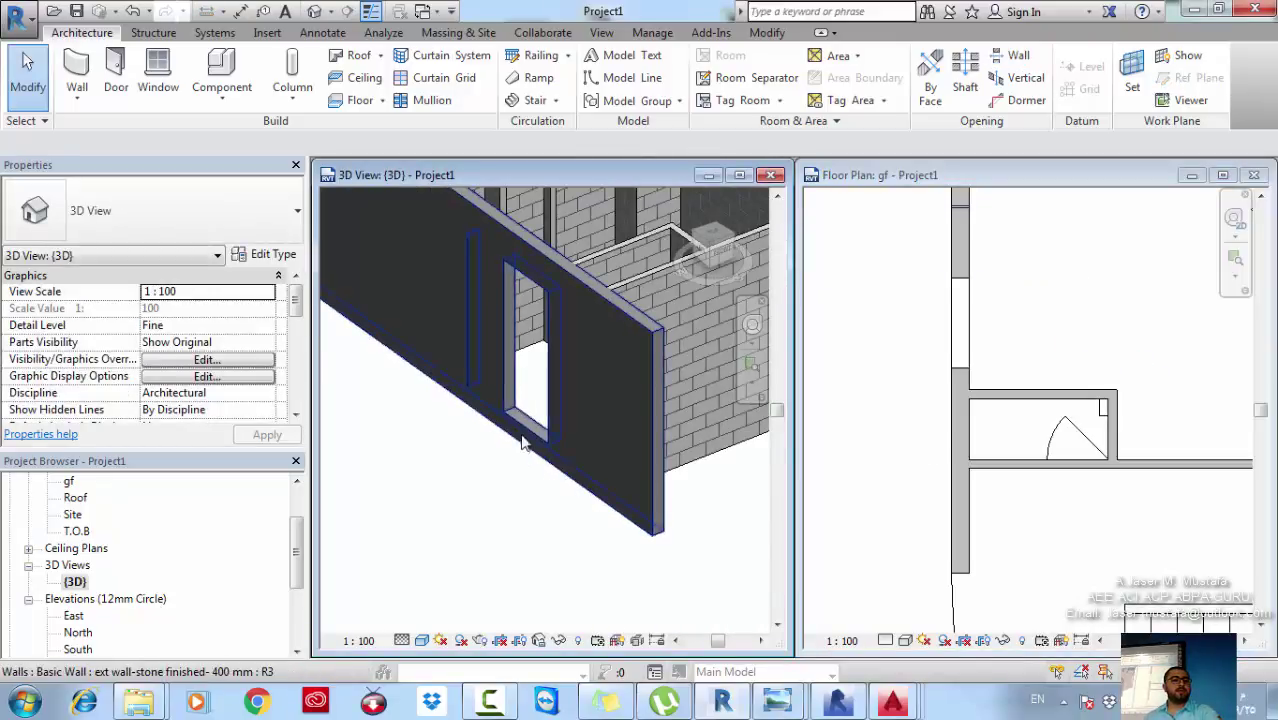
Reshape the wider opening into a window 1.7 m from the narrow one, with a -1.1 m top offset and a raised sill.
left_click(535, 472)
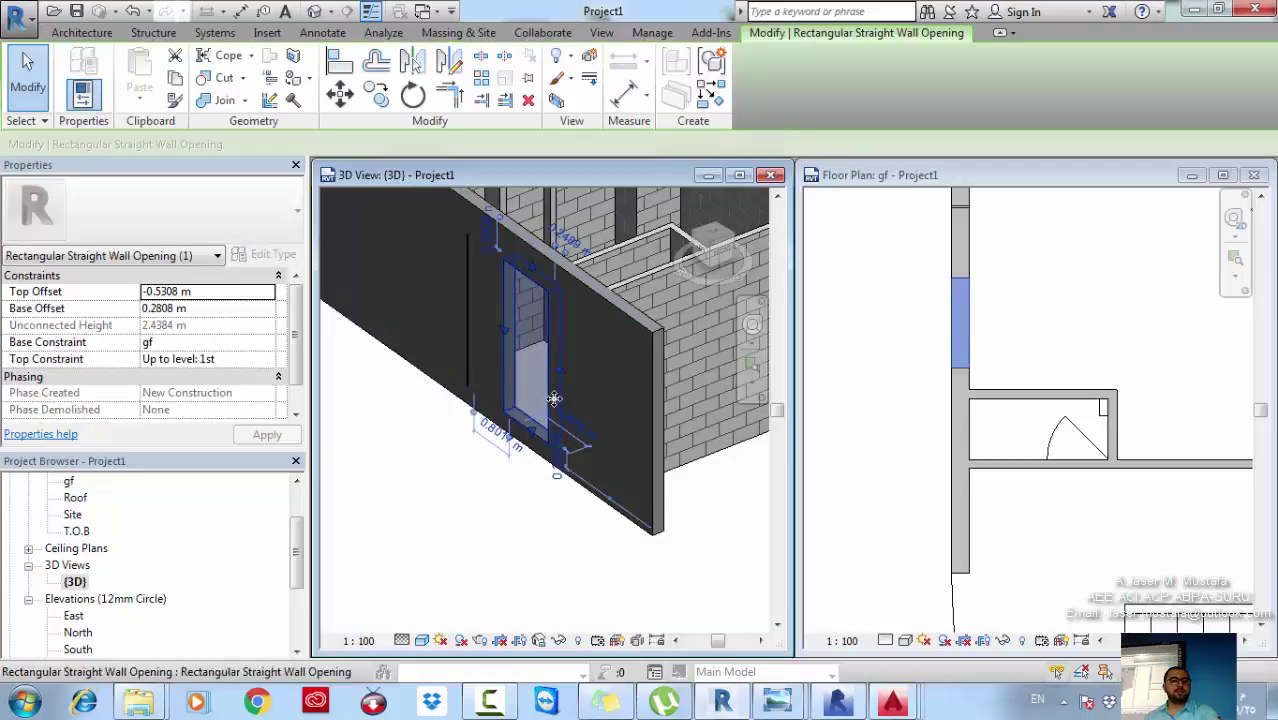
left_click_drag(560, 373, 620, 400)
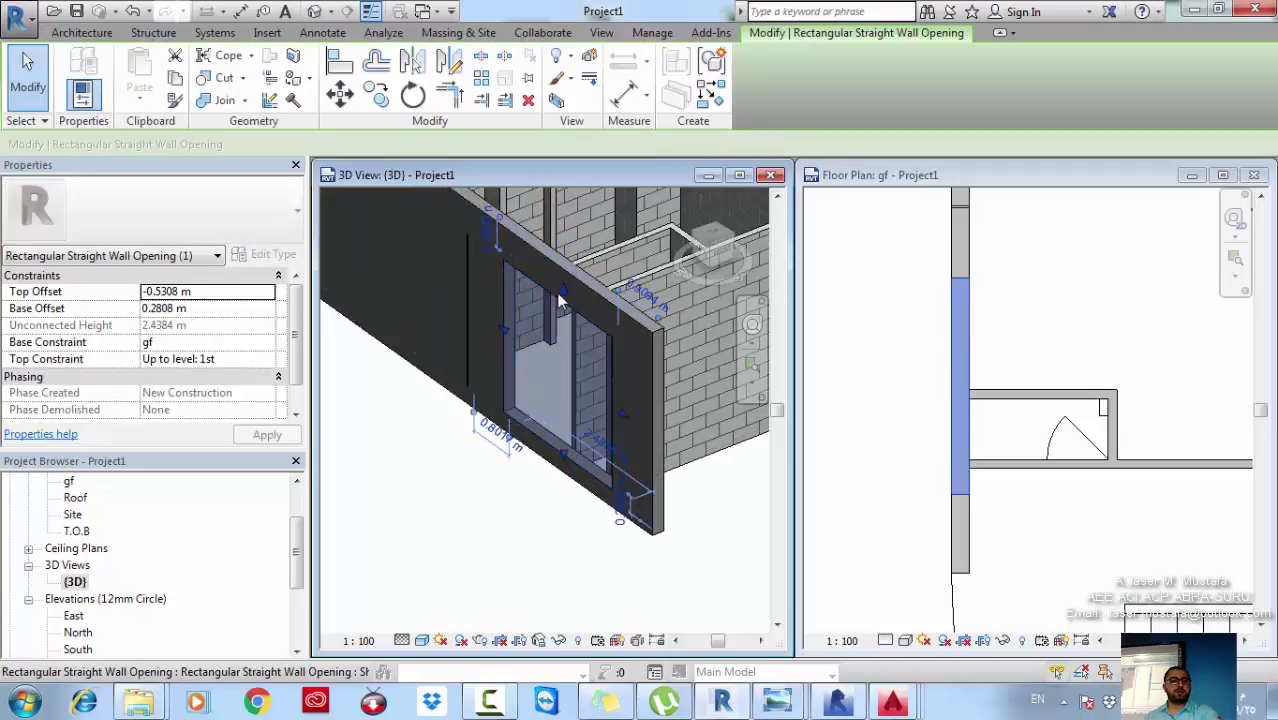
left_click_drag(562, 309, 543, 376)
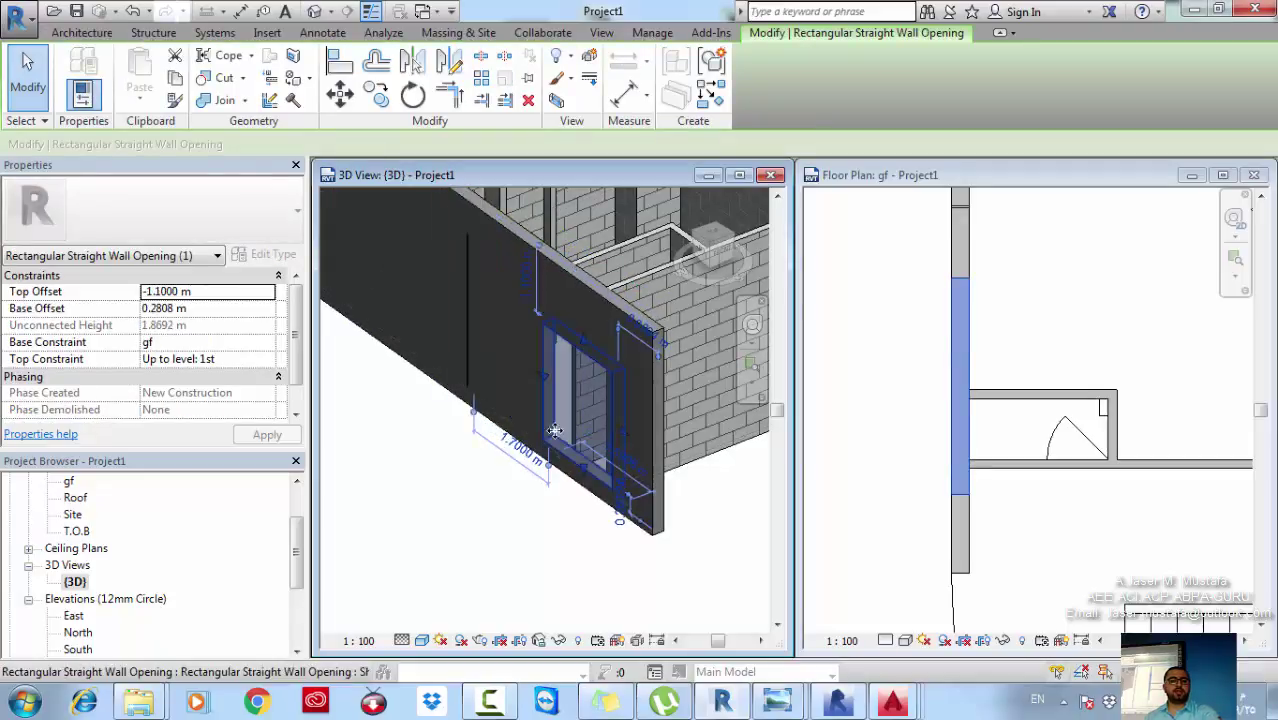
left_click_drag(583, 468, 583, 426)
key("Escape")
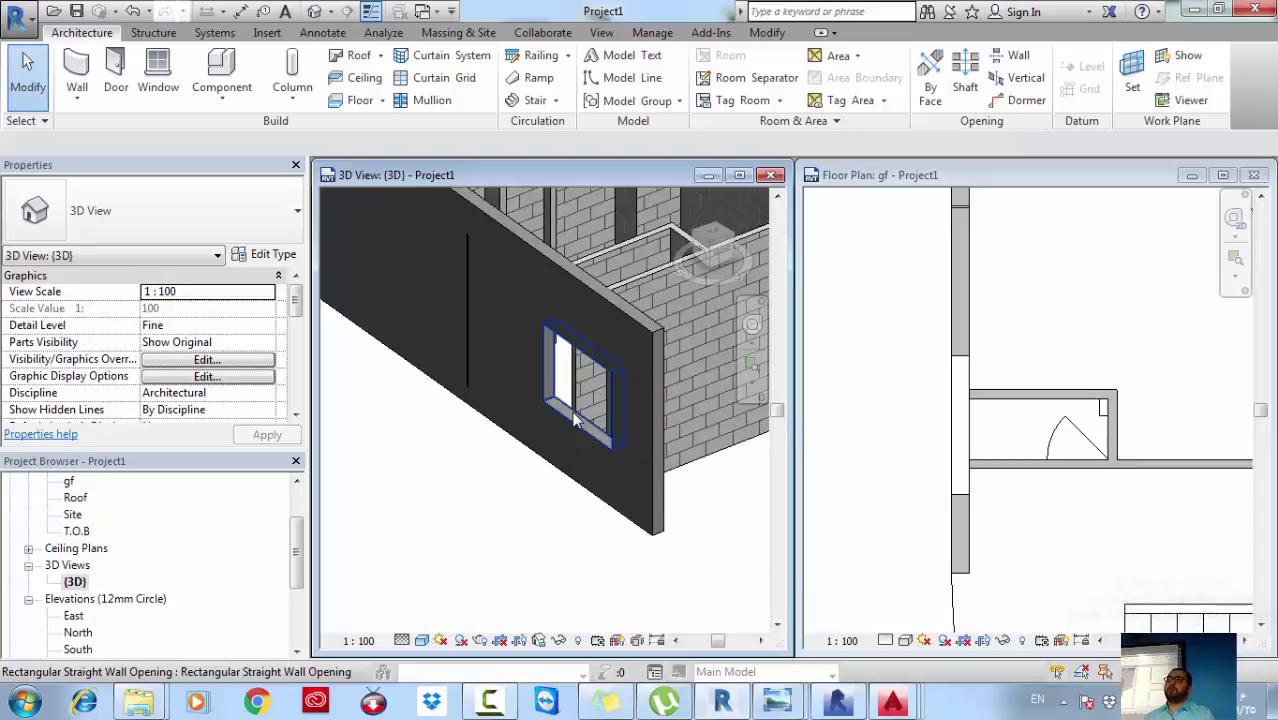
Cut a rectangular wall opening spanning about 19.41° in the curved plaster wall on the gf floor plan.
left_click(1022, 413)
scroll(1075, 377, "down", 2)
middle_click_drag(1005, 444, 948, 461)
scroll(948, 461, "up", 4)
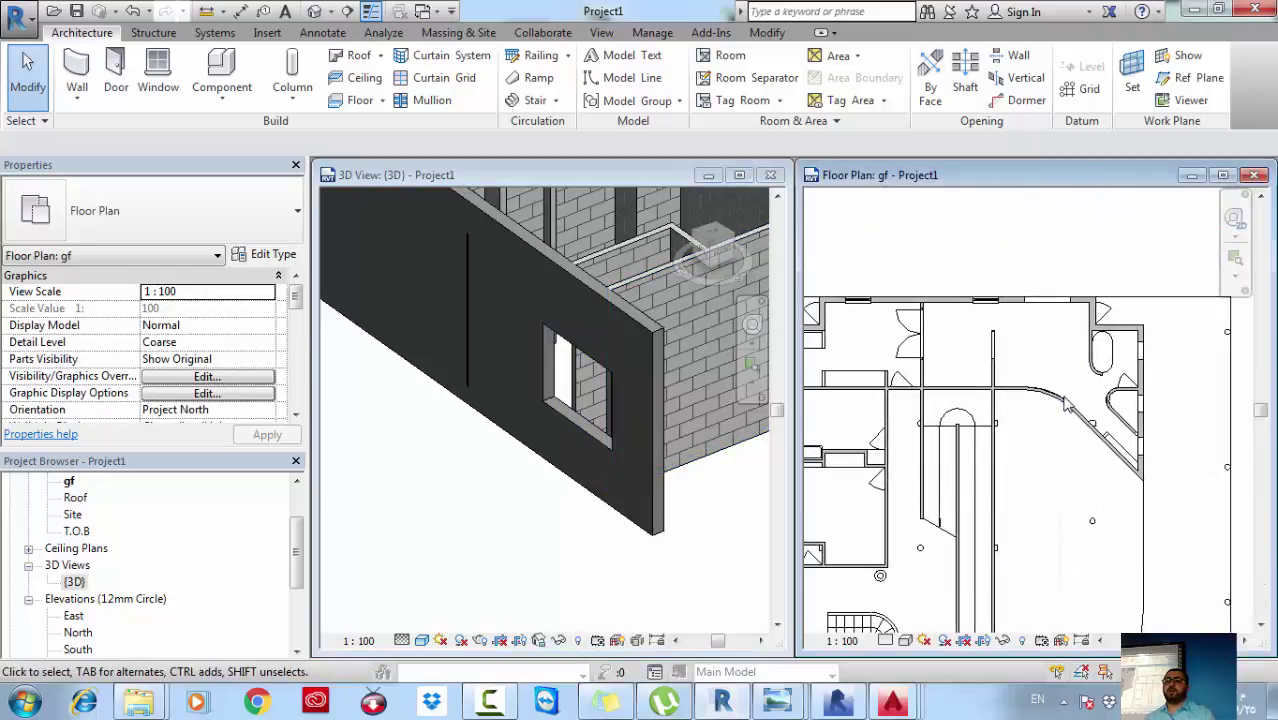
left_click(1038, 400)
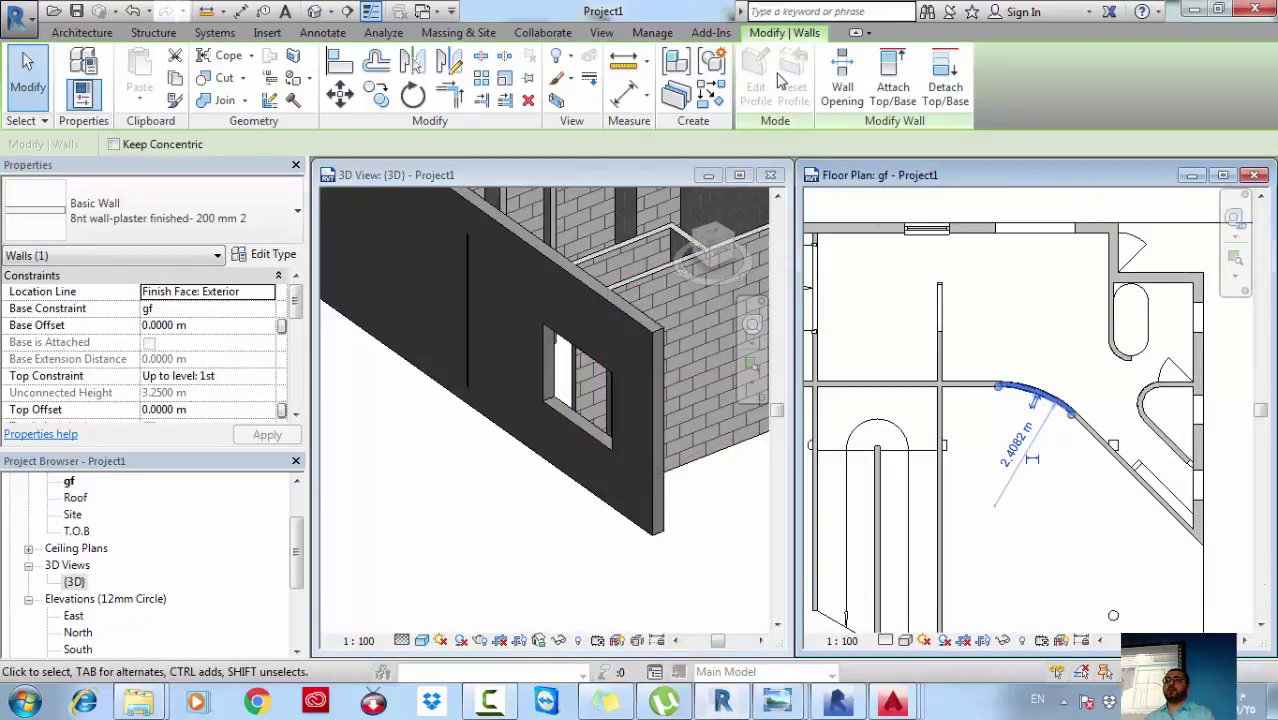
left_click(842, 80)
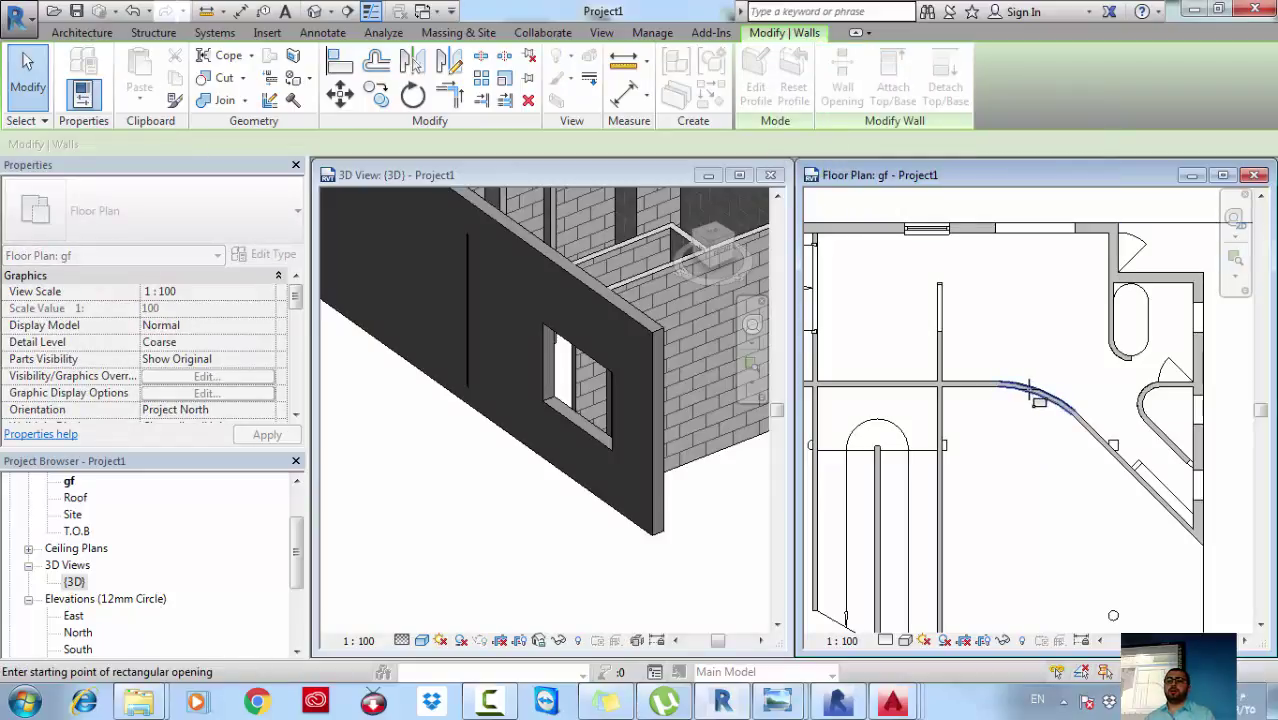
left_click(1072, 409)
scroll(1056, 410, "up", 5)
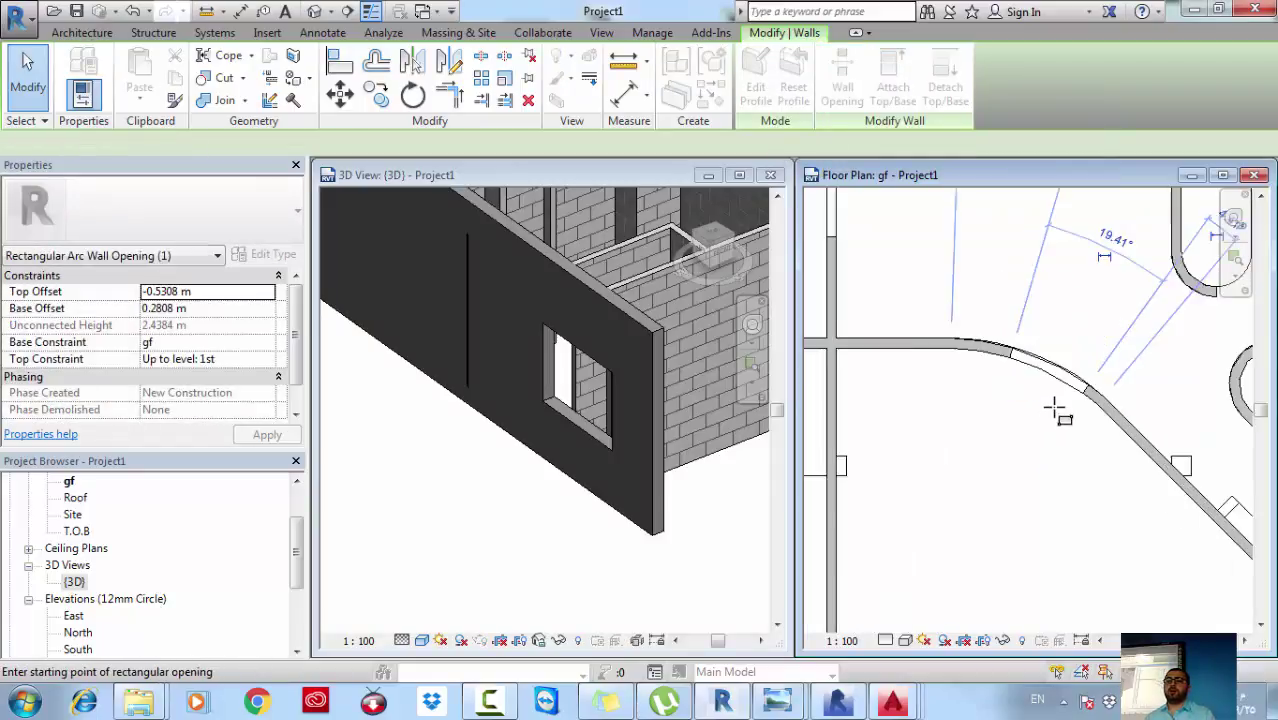
Examine the curved wall's new opening in the 3D view from the back of the building.
scroll(640, 396, "down", 5)
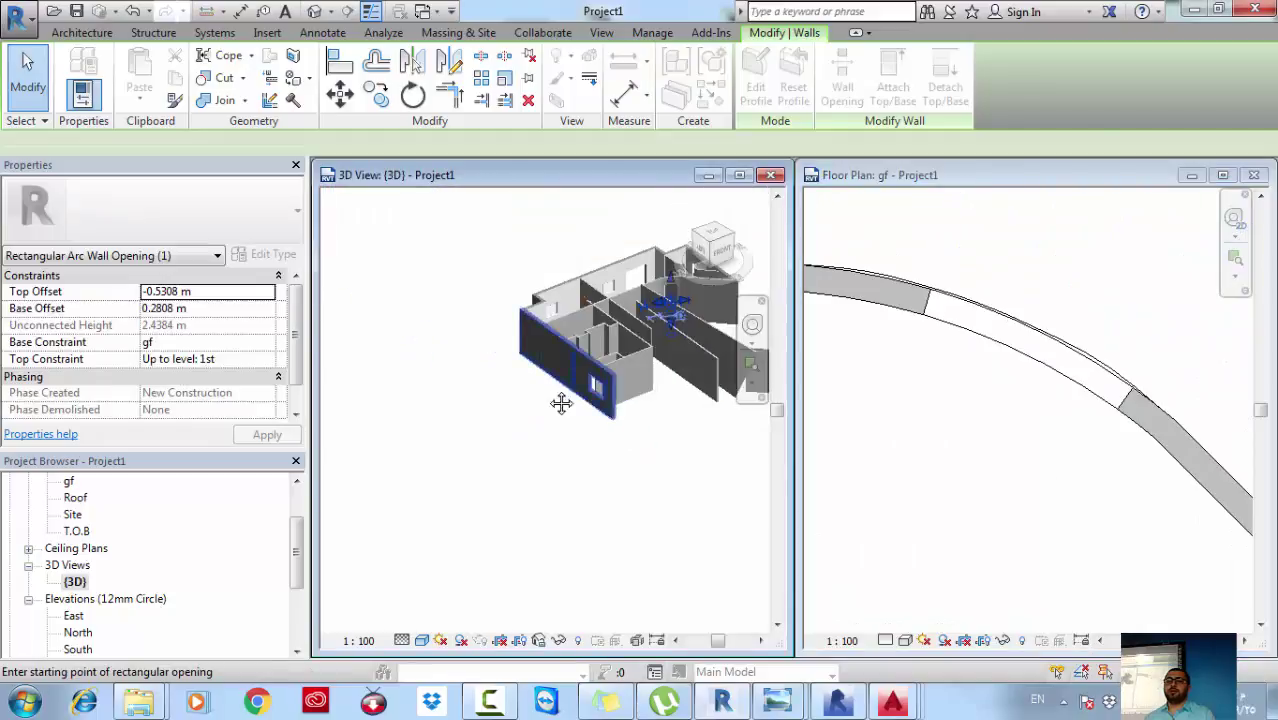
scroll(600, 340, "up", 6)
scroll(612, 338, "up", 4)
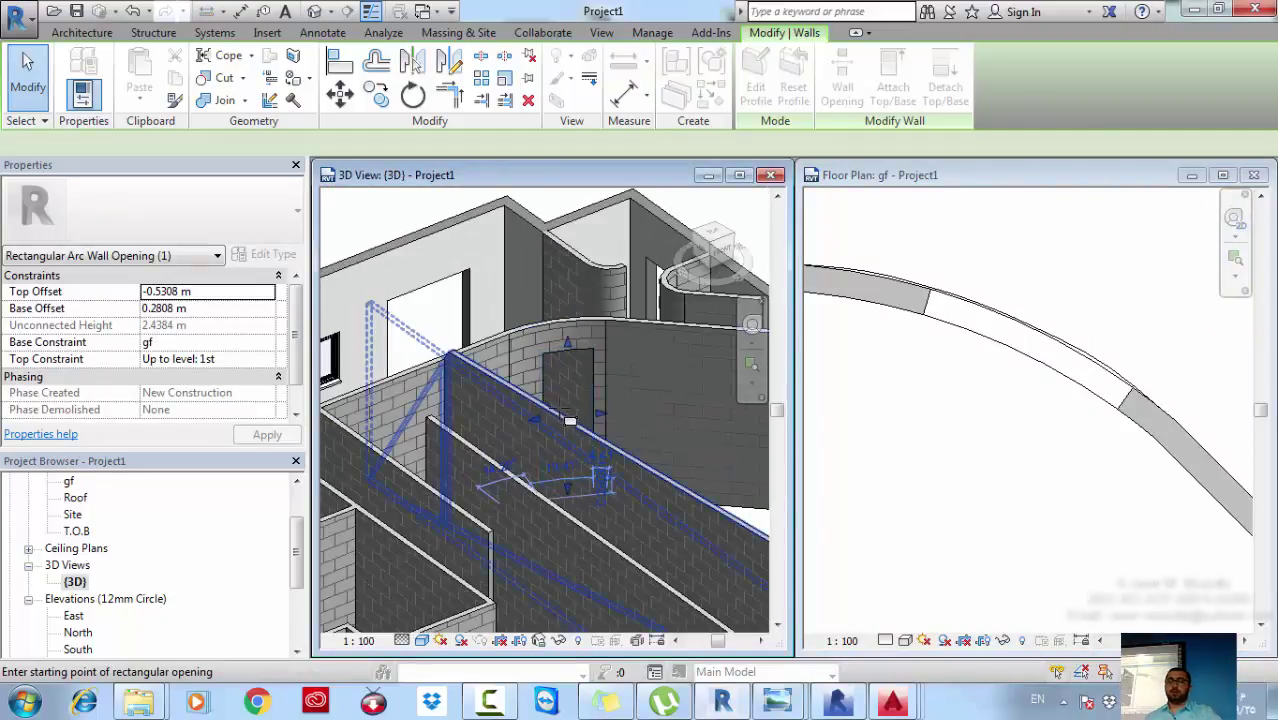
middle_click_drag(612, 338, 797, 502, "shift")
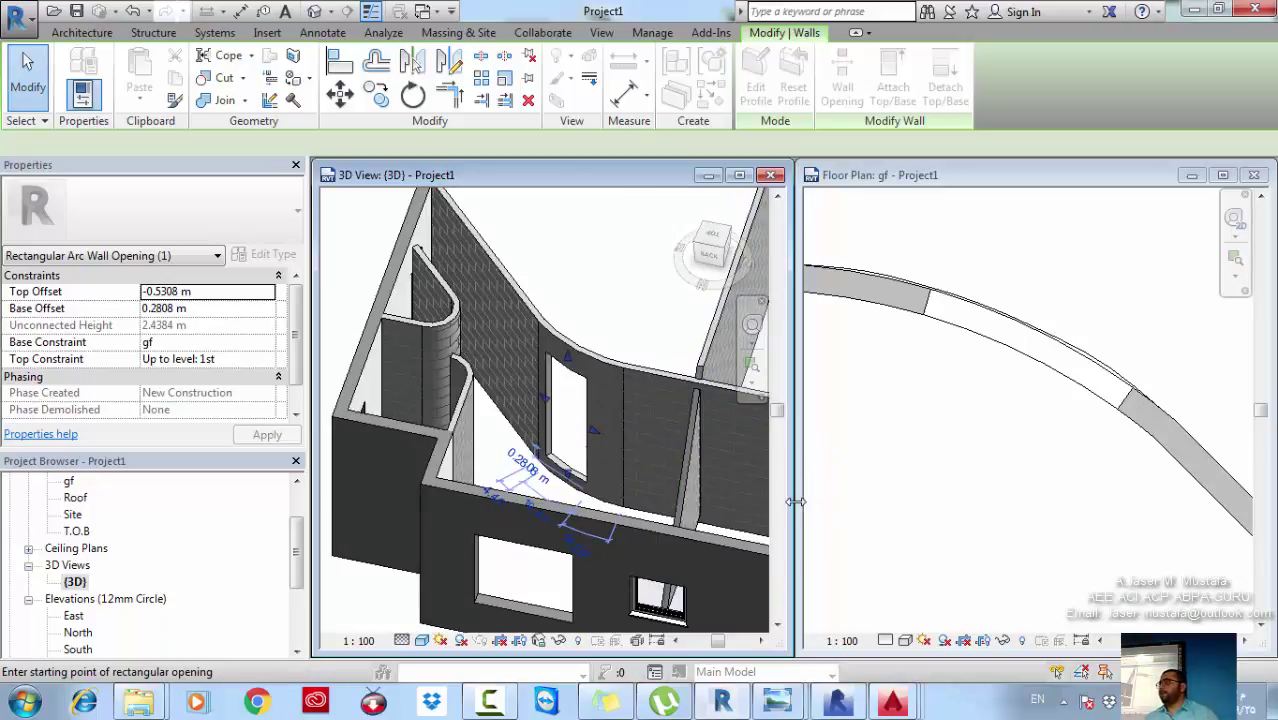
scroll(741, 492, "down", 5)
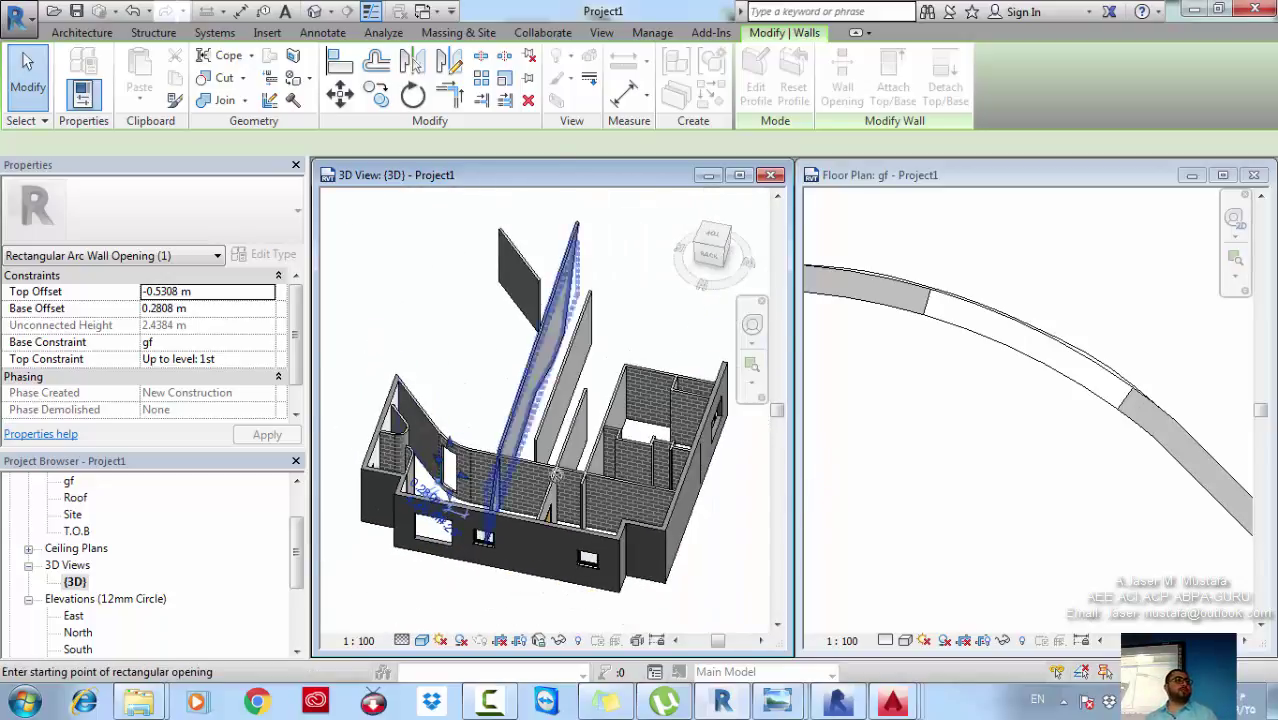
scroll(949, 456, "down", 1)
Look over the gf floor plan from the curved wall down to the rounded entrance front.
left_click(949, 456)
scroll(949, 456, "down", 4)
middle_click_drag(973, 439, 1021, 434)
scroll(980, 443, "down", 5)
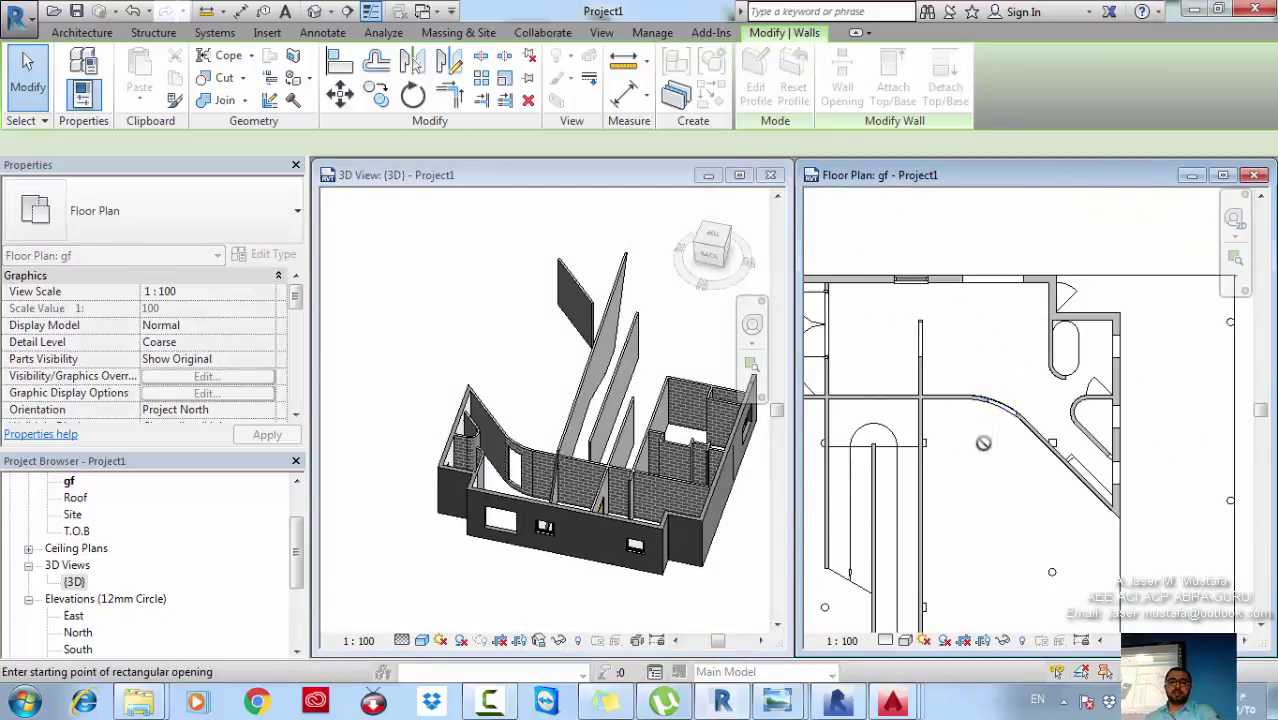
scroll(984, 443, "down", 2)
middle_click_drag(978, 483, 1083, 313)
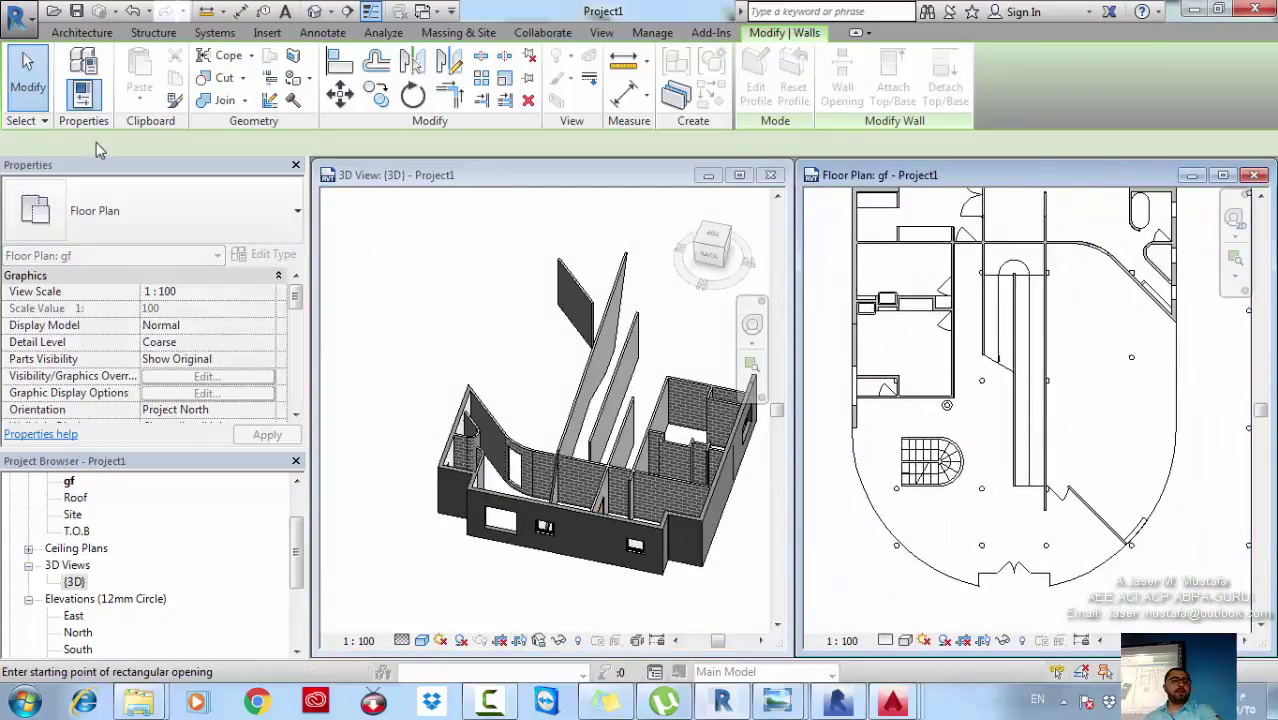
Start a new wall on the gf floor plan using the Curtain_Wall-Storefront type.
left_click(74, 36)
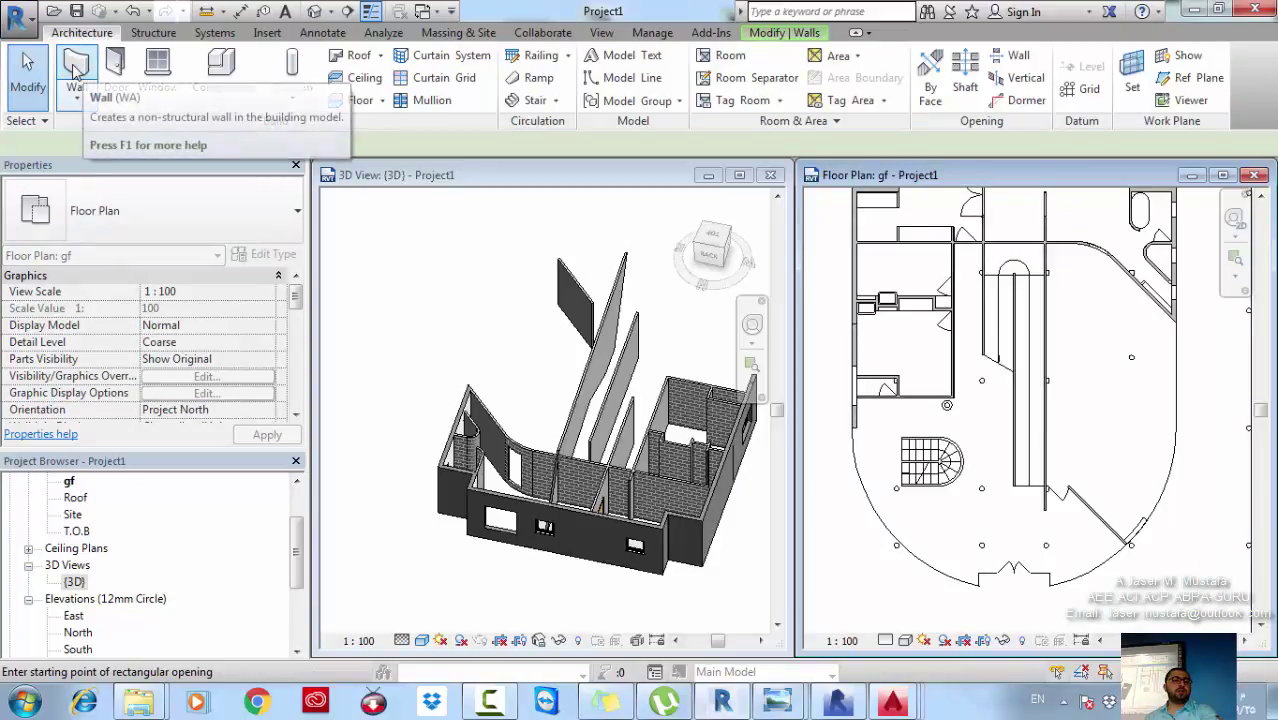
left_click(77, 64)
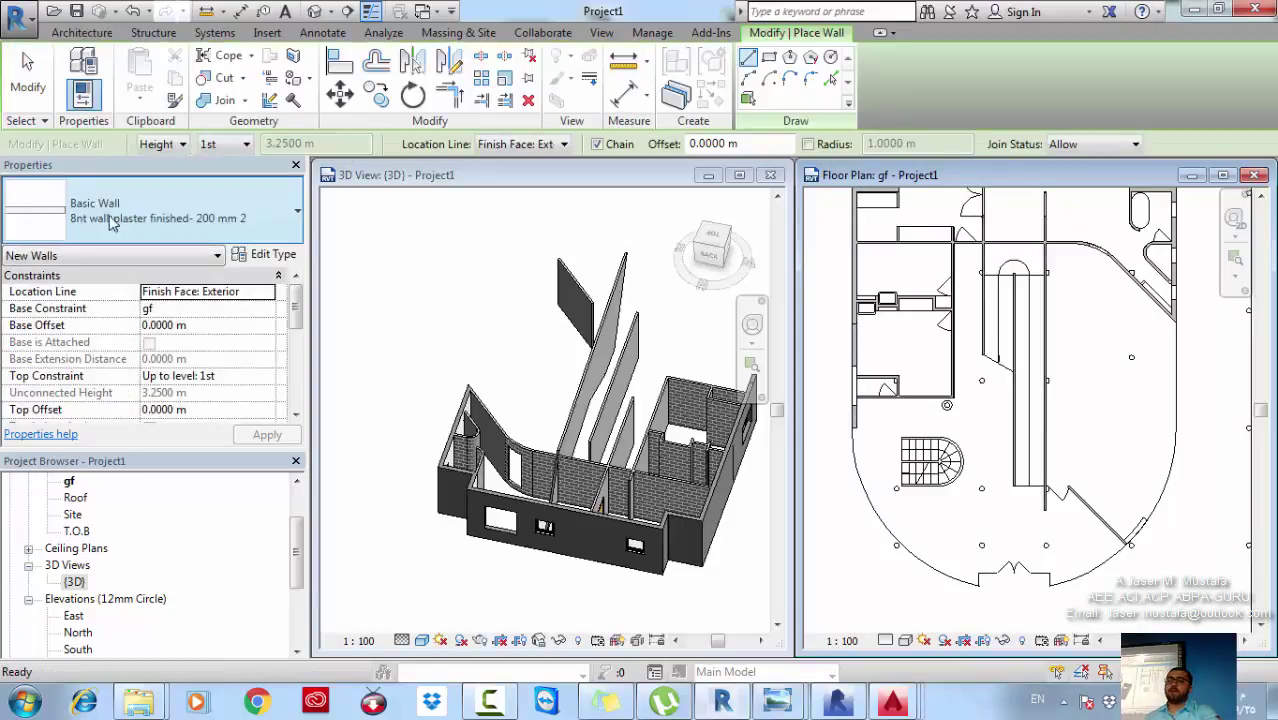
left_click(117, 218)
scroll(155, 420, "down", 5)
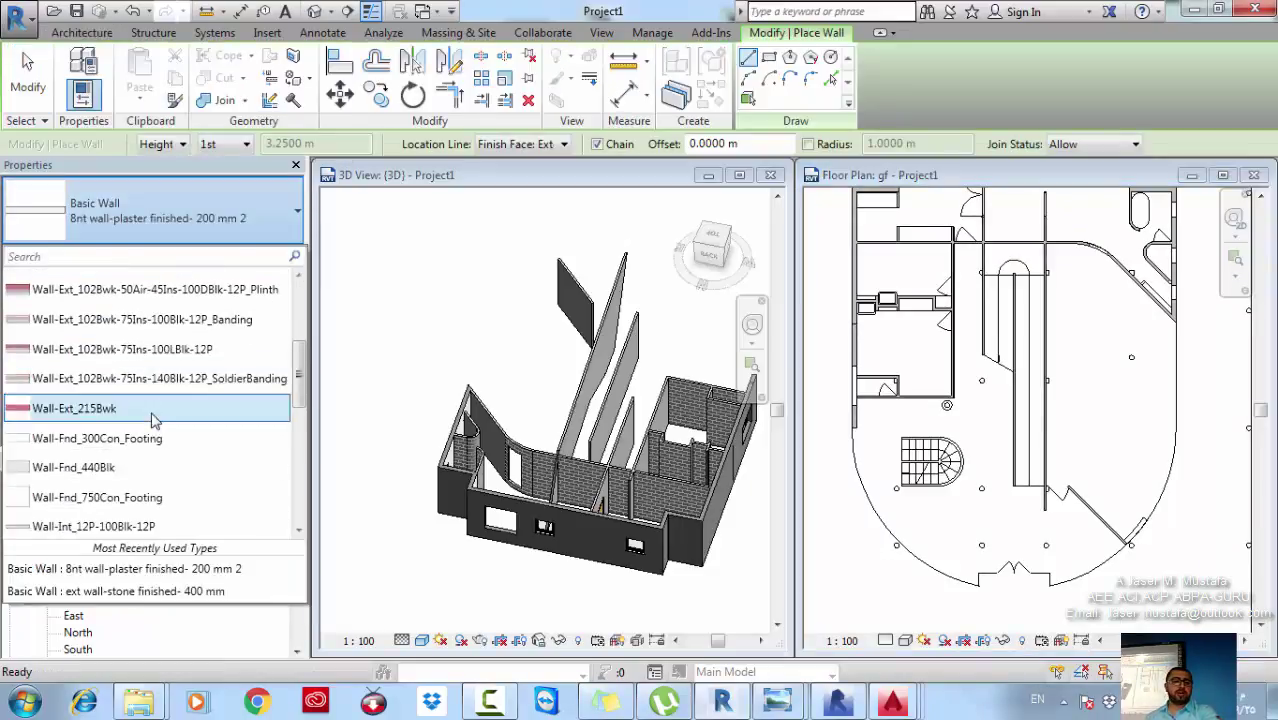
scroll(155, 420, "down", 3)
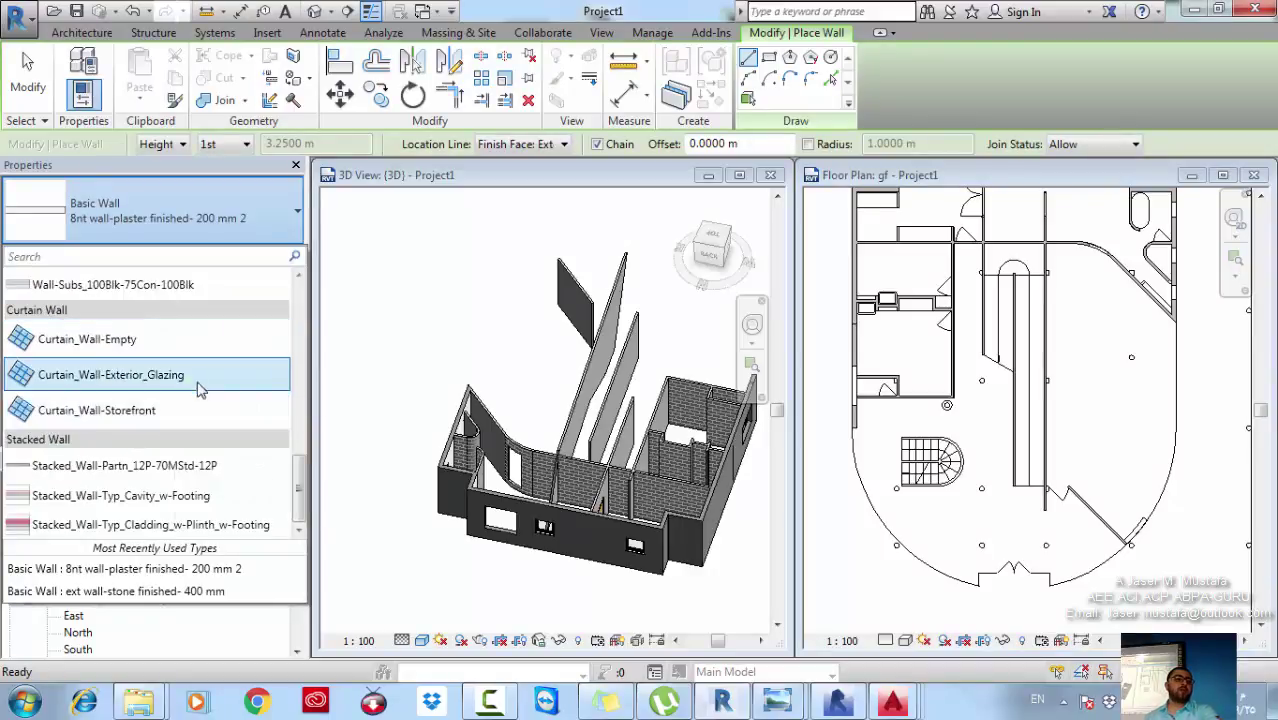
left_click(110, 412)
Draw an arc curtain wall along the rounded front, from the end of the stair-side exterior wall to the near corner of the entrance recess.
scroll(855, 435, "up", 2)
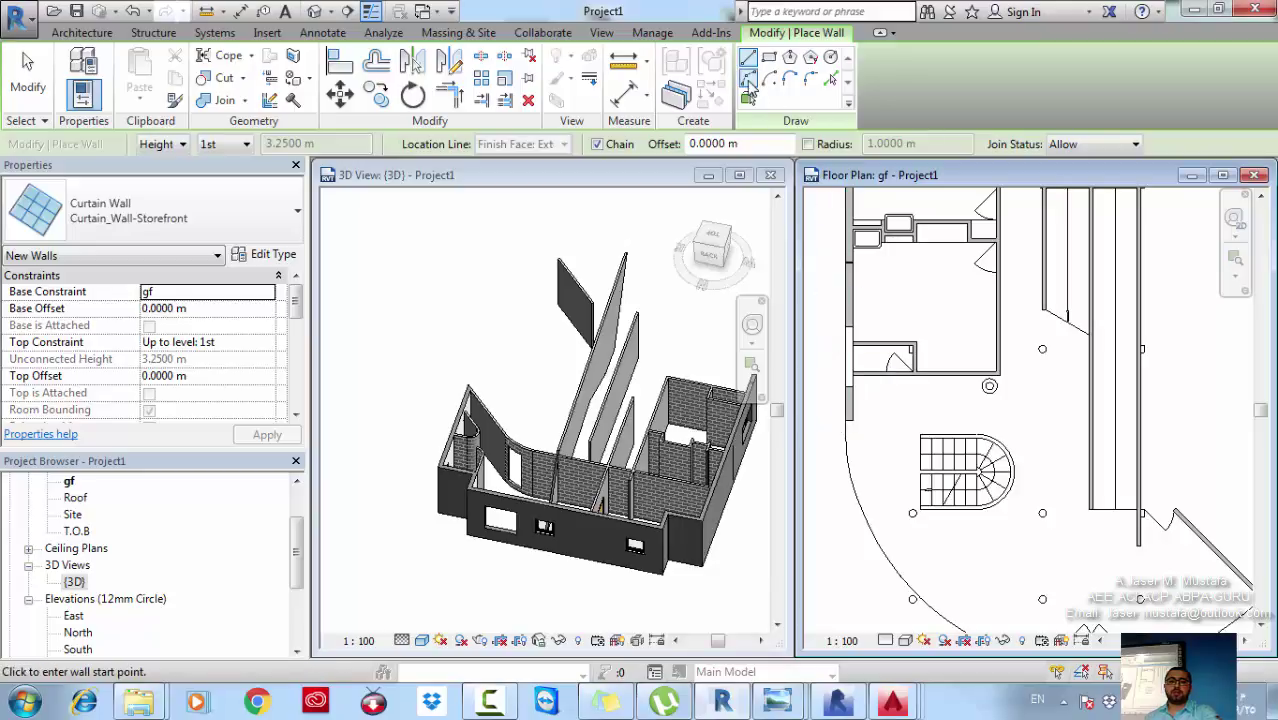
left_click(748, 80)
left_click(848, 430)
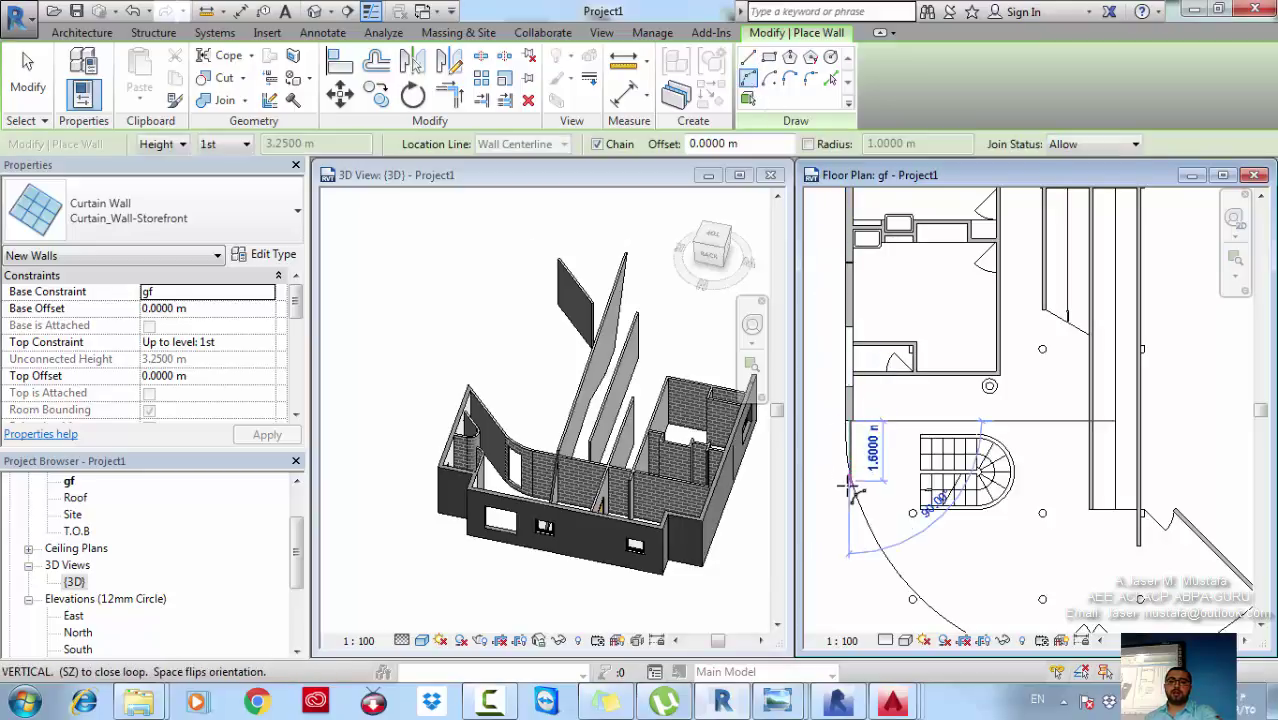
middle_click_drag(850, 500, 822, 385)
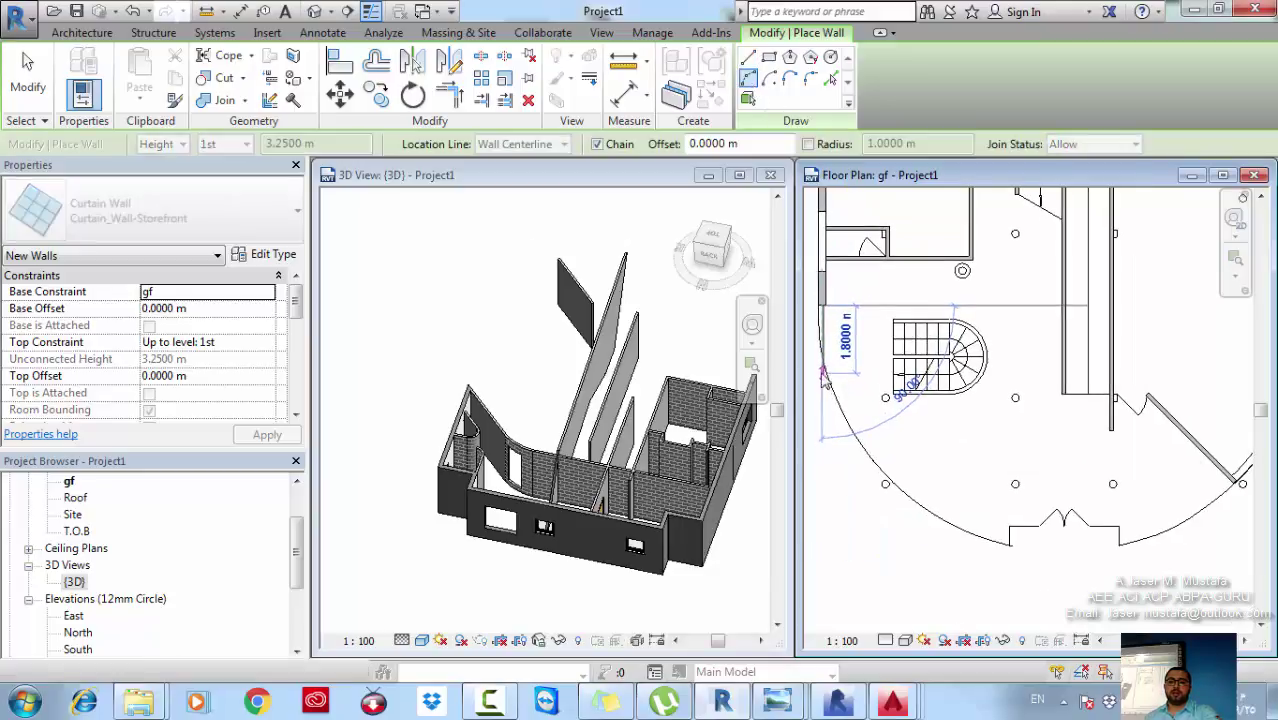
scroll(1010, 538, "up", 2)
left_click(1011, 543)
scroll(931, 492, "down", 2)
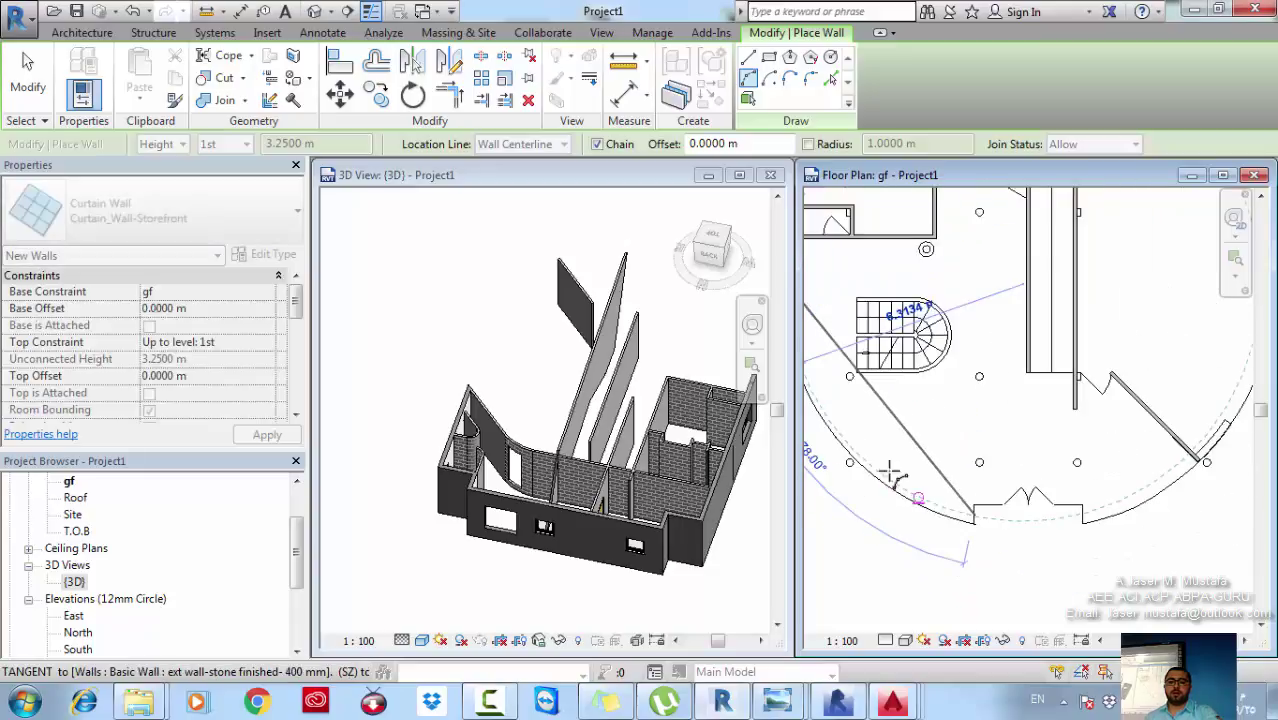
left_click(850, 446)
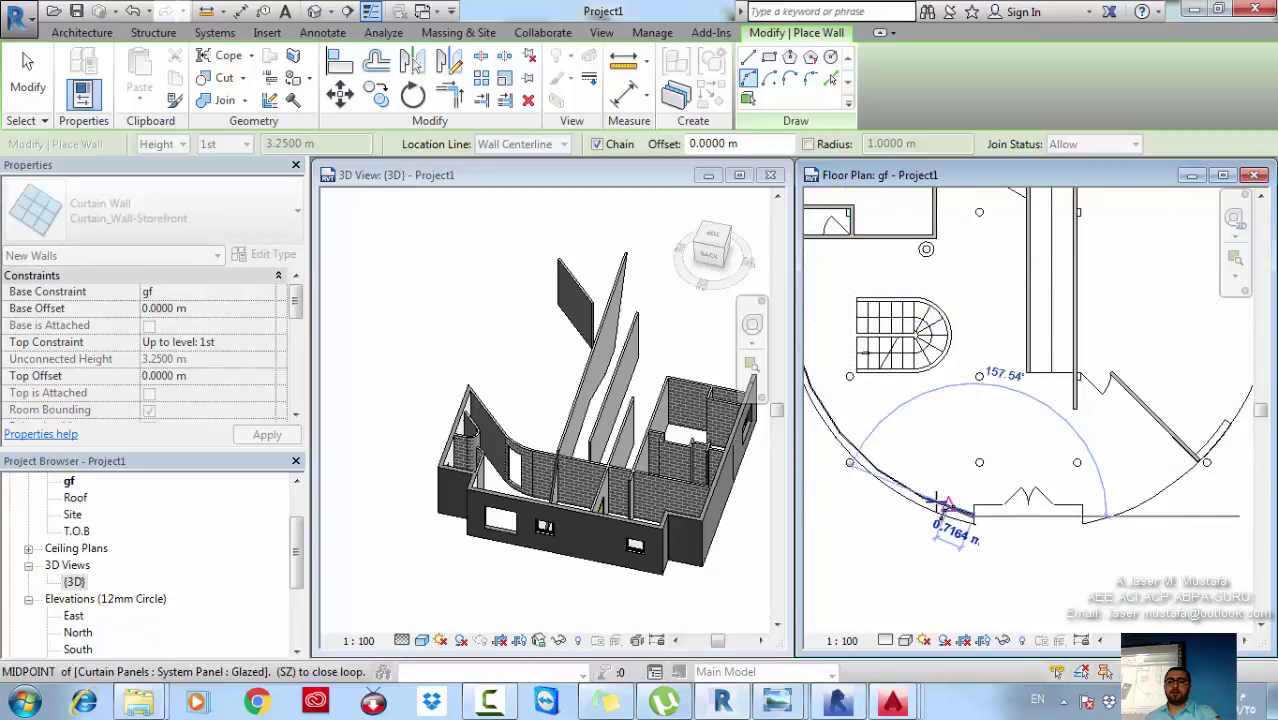
Try to continue the curtain wall across the entrance recess with the arc tool.
middle_click_drag(970, 555, 1040, 564)
scroll(1052, 545, "up", 3)
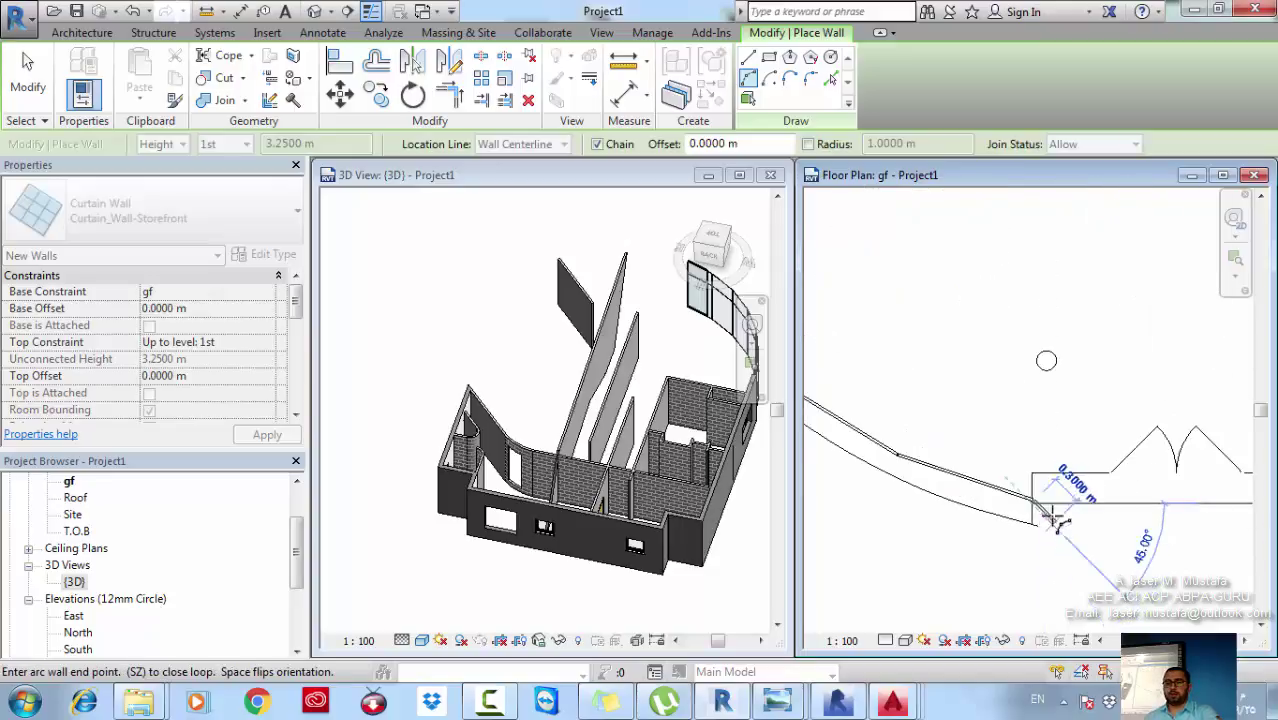
scroll(1120, 481, "down", 1)
middle_click_drag(1124, 481, 964, 483)
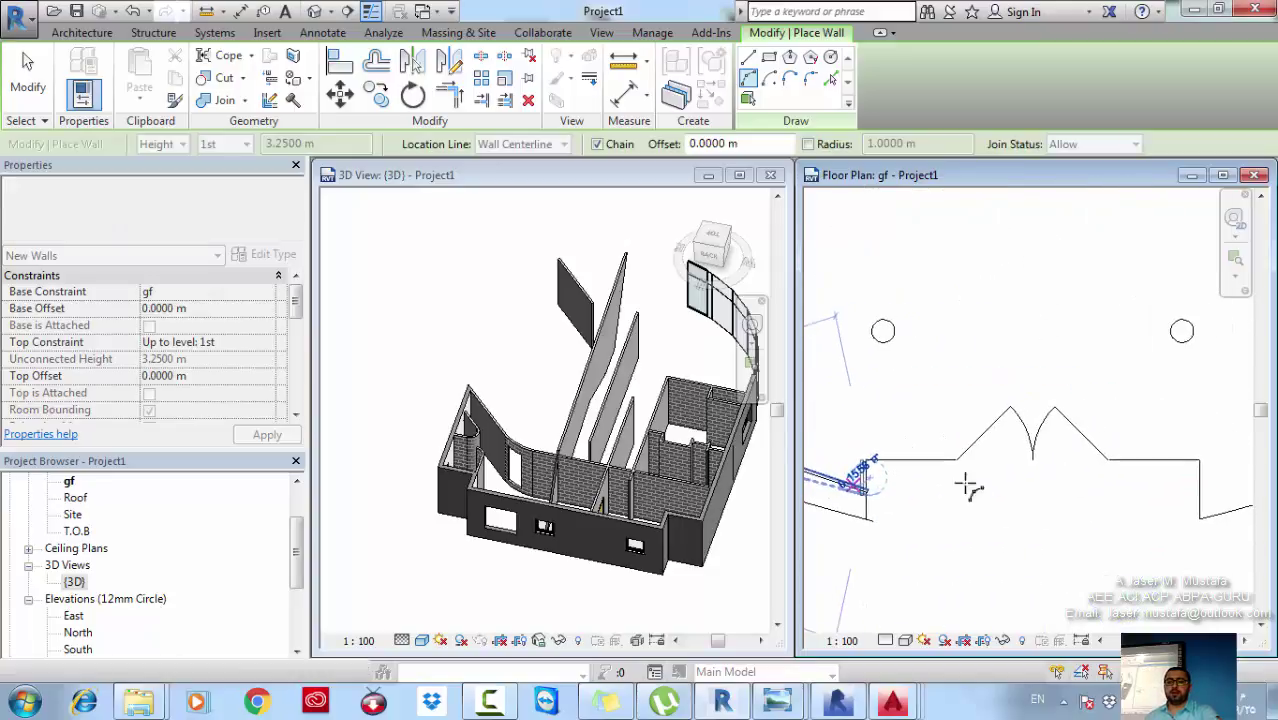
left_click(1198, 478)
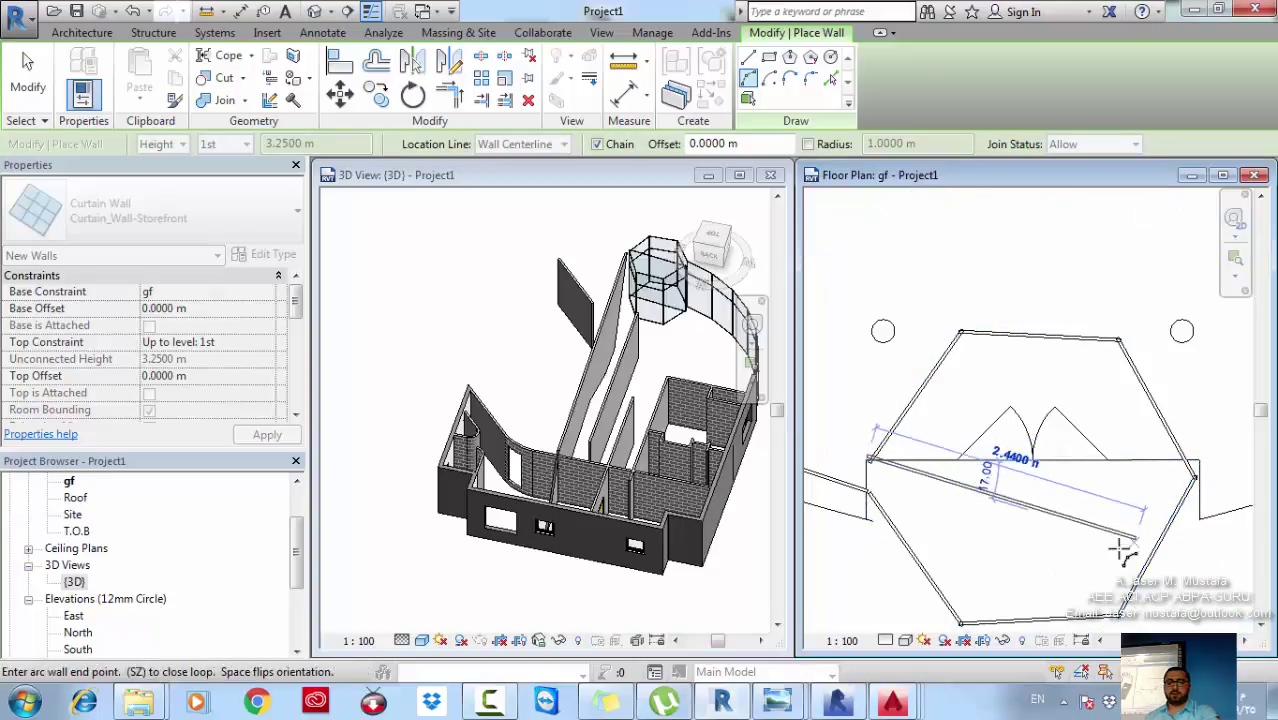
key("Escape")
key("Escape")
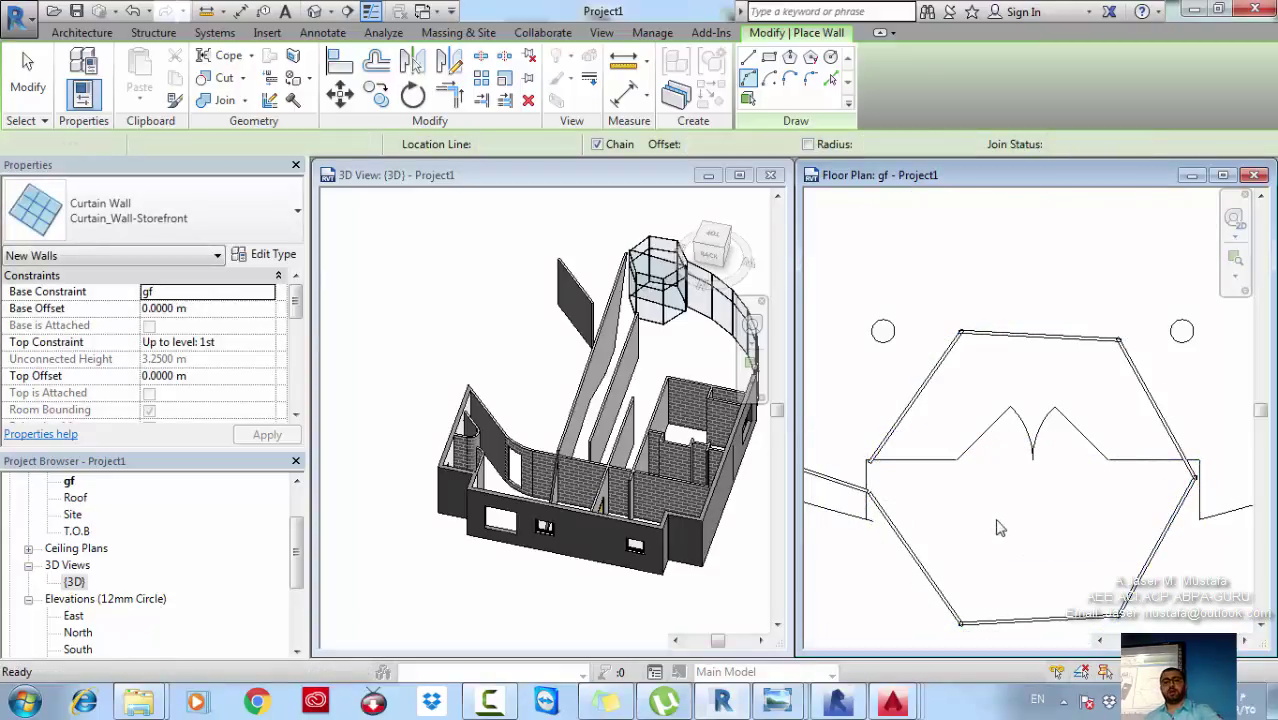
key("ctrl+z")
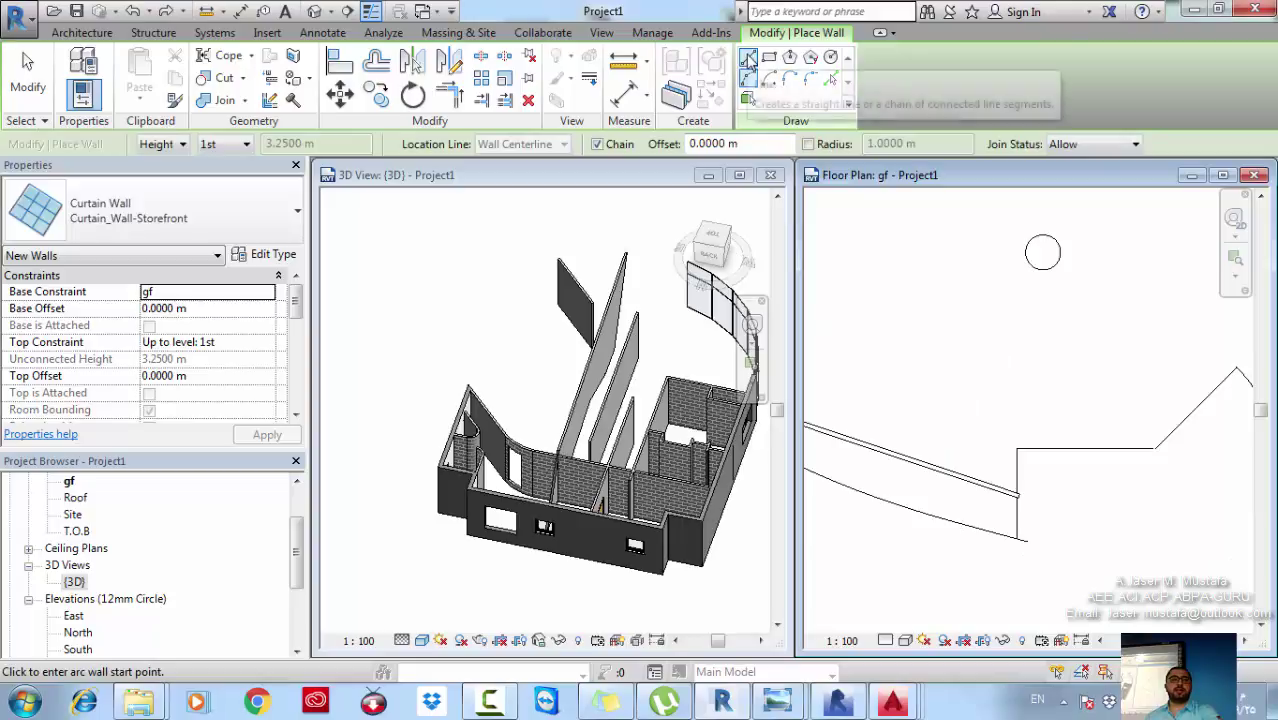
Draw straight storefront curtain wall segments around the entrance recess, along its sides and across the double door.
left_click(748, 57)
left_click(1019, 492)
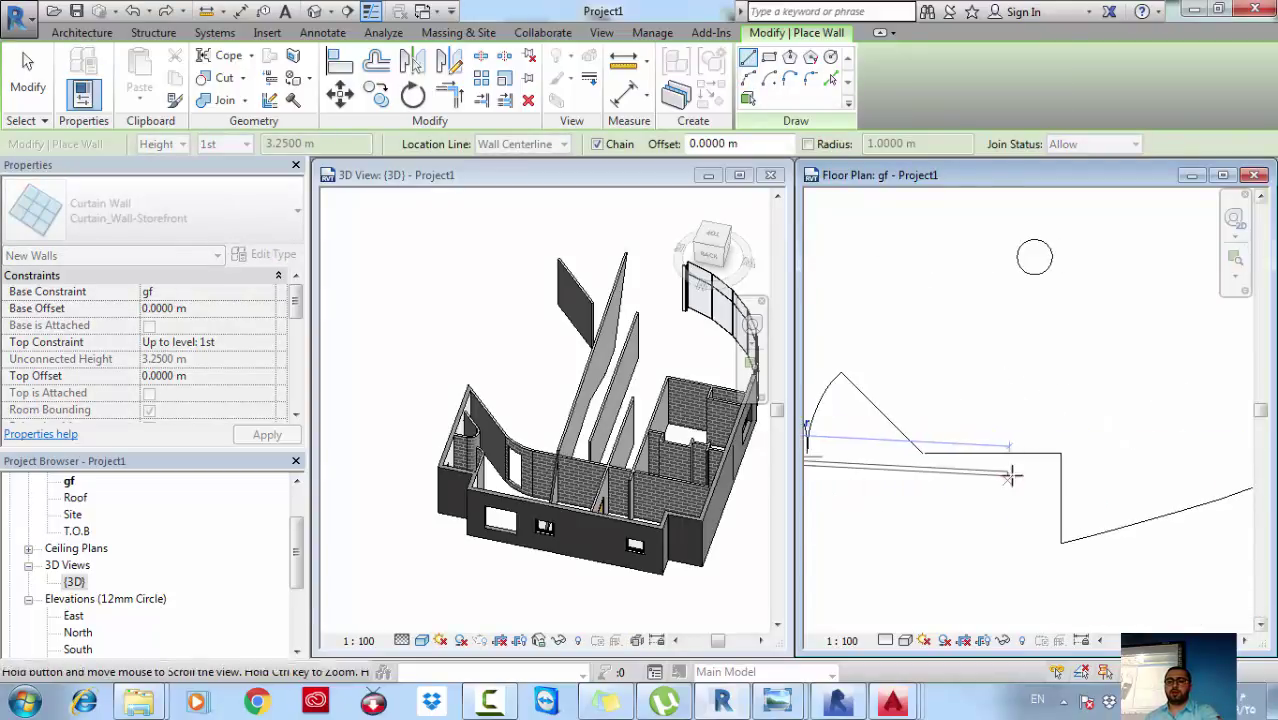
left_click(1061, 451)
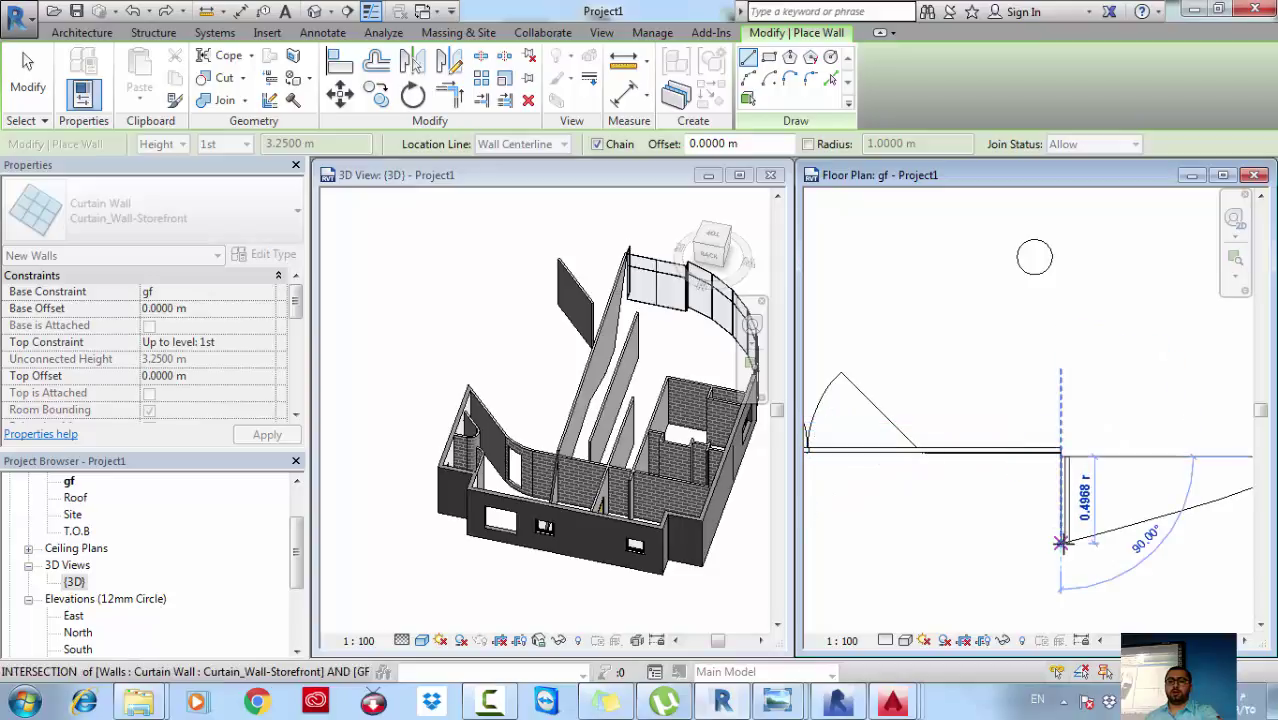
left_click(1061, 543)
Draw an arc curtain wall from the far corner of the entrance recess along the rounded front to the start of the straight side.
left_click(747, 79)
scroll(922, 390, "down", 5)
middle_click_drag(1008, 393, 941, 468)
scroll(1017, 432, "up", 6)
scroll(1033, 415, "down", 8)
middle_click_drag(1055, 360, 1042, 447)
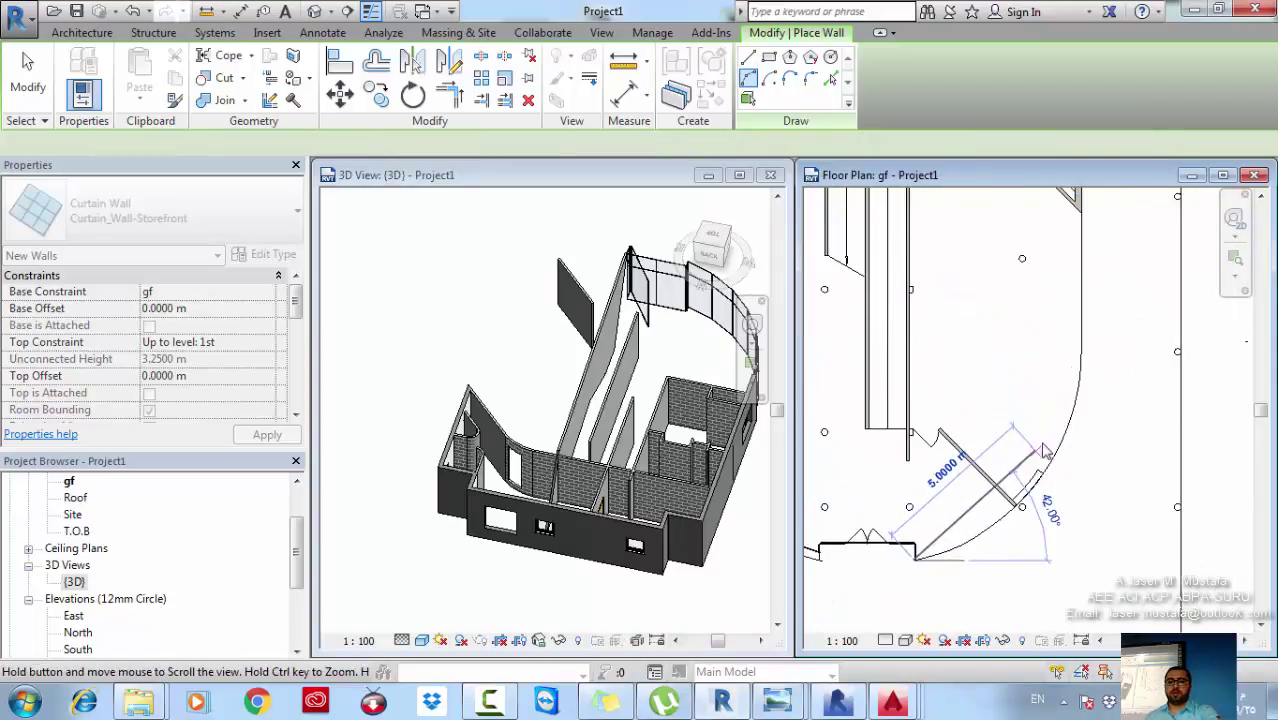
scroll(1090, 356, "up", 2)
left_click(1078, 350)
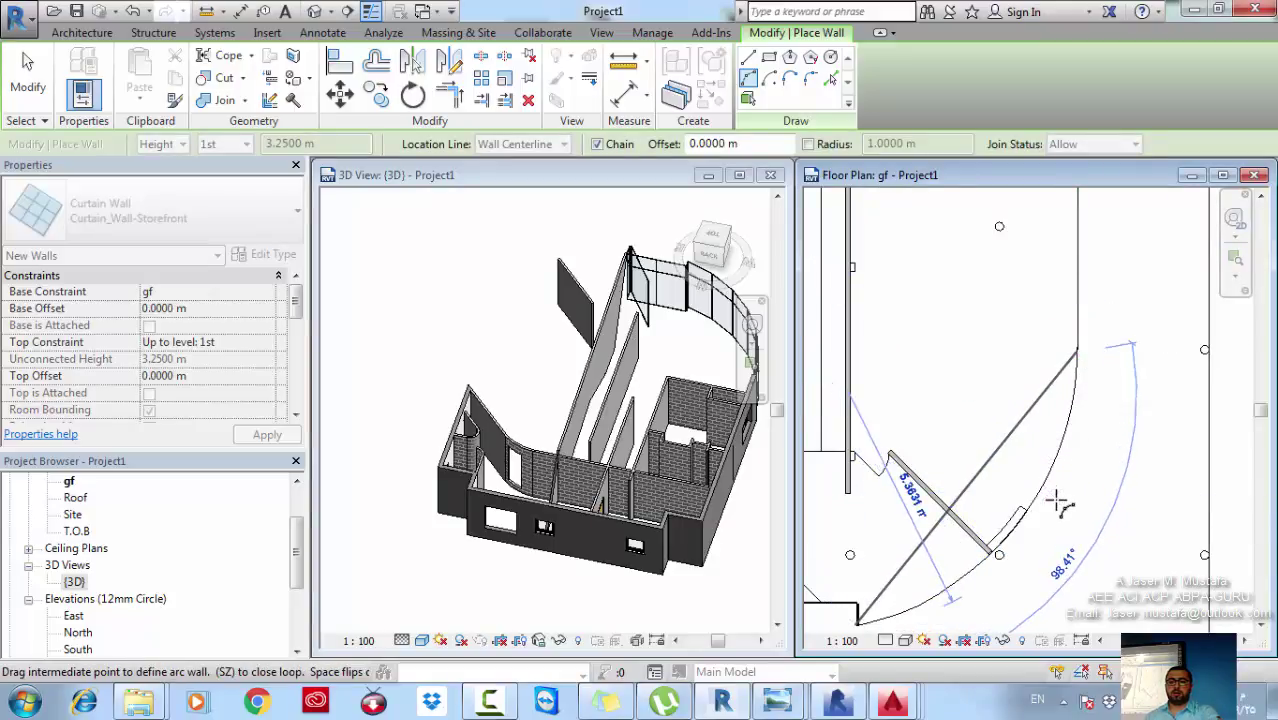
left_click(1012, 550)
key("Escape")
key("Escape")
Adjust the end of the diagonal plaster wall near the entrance so it meets the inside of the arc curtain wall.
middle_click_drag(1005, 560, 1066, 505)
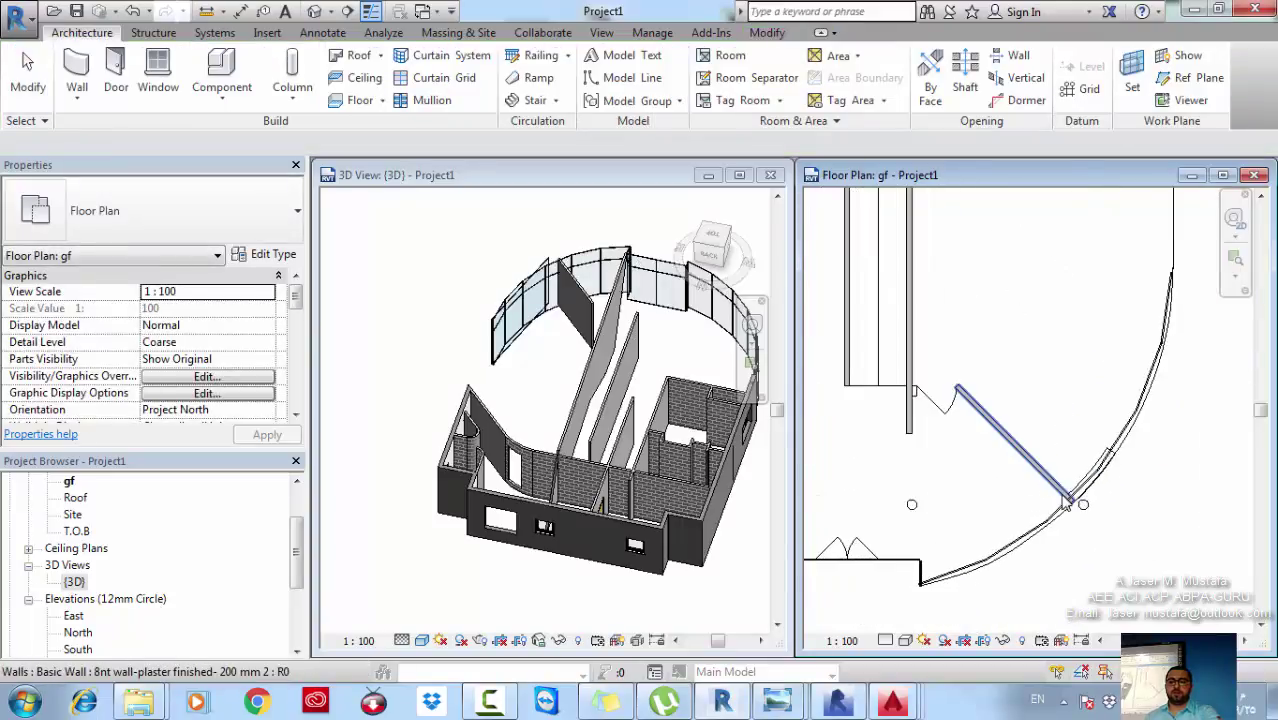
left_click(1066, 505)
scroll(1070, 505, "up", 4)
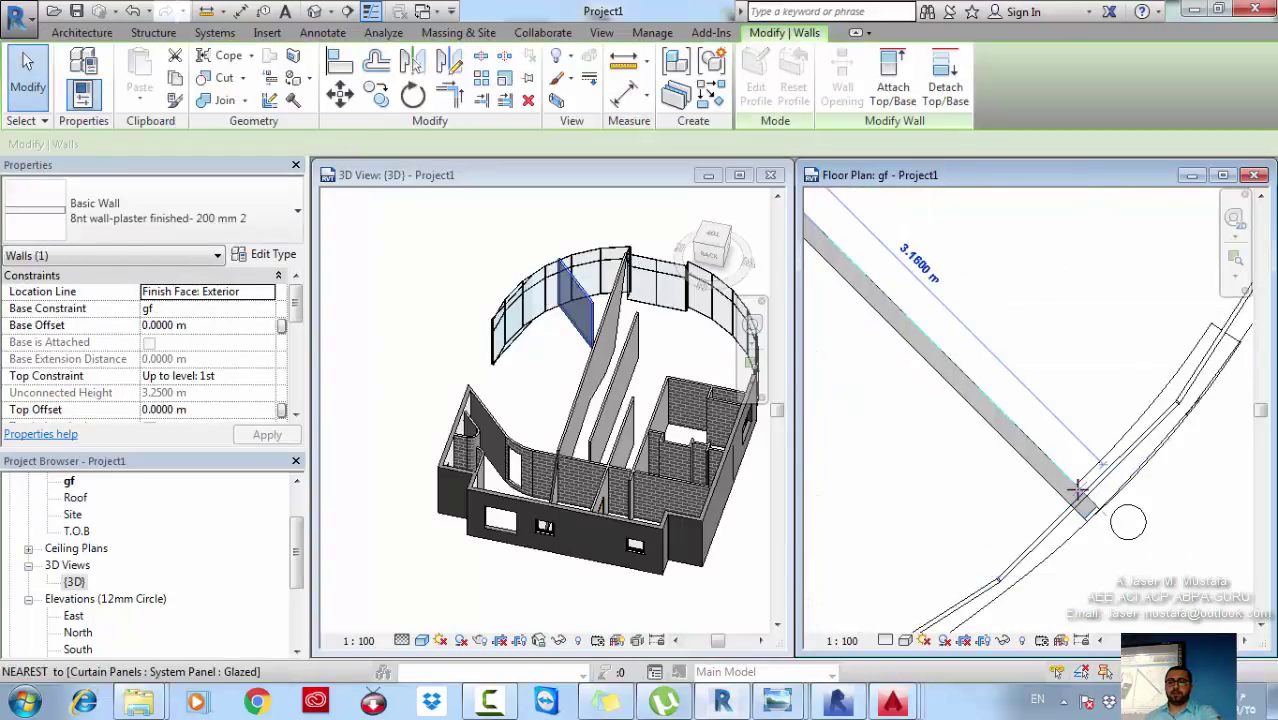
left_click_drag(1077, 490, 1074, 486)
scroll(1012, 465, "down", 2)
middle_click_drag(1016, 408, 1019, 338)
key("Escape")
Extend the straight exterior wall beside the curved interior wall until it meets the end of the arc curtain wall.
left_click(656, 348)
scroll(600, 372, "down", 2)
middle_click_drag(557, 408, 535, 561, "shift")
left_click(1111, 387)
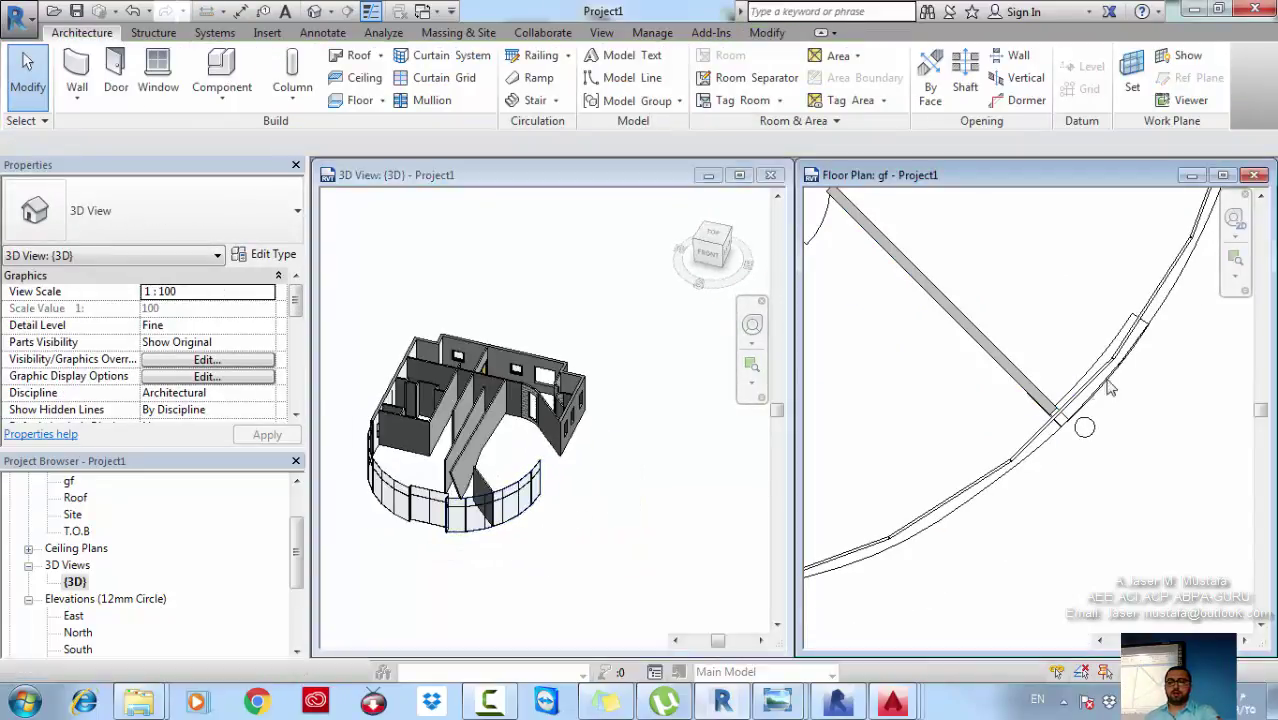
scroll(1074, 422, "down", 3)
middle_click_drag(1140, 250, 1089, 458)
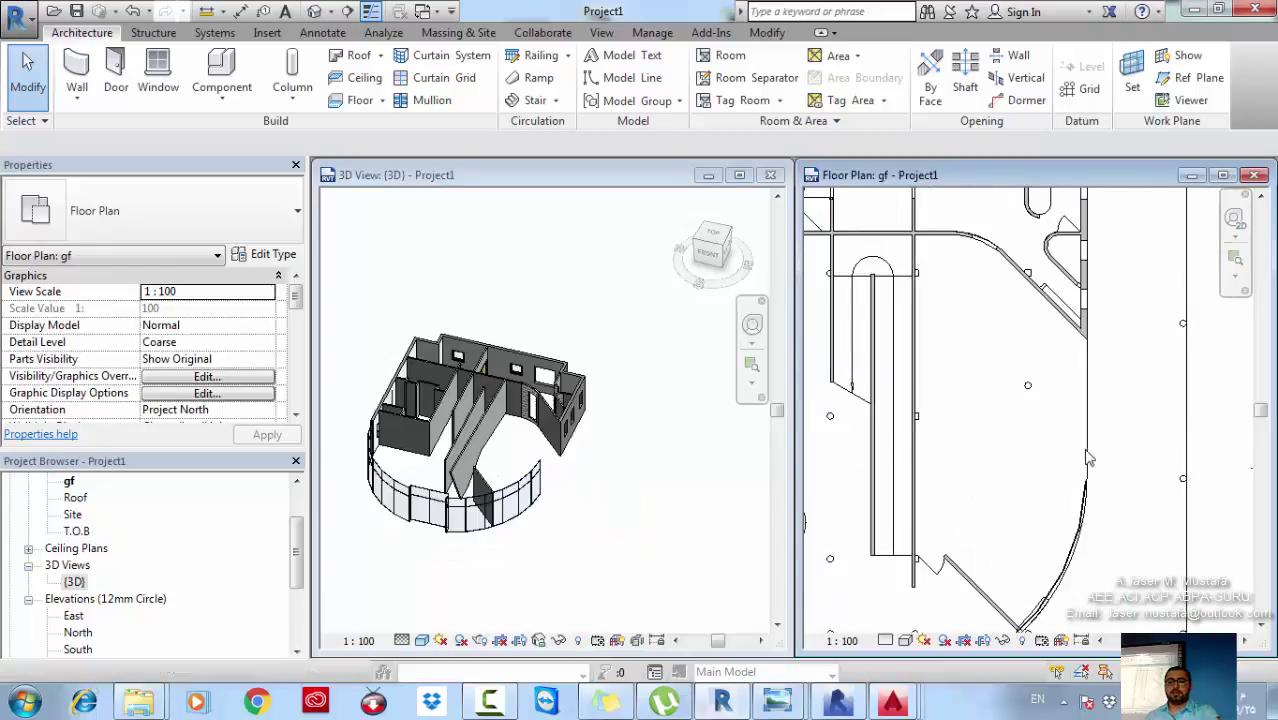
left_click(1085, 328)
left_click_drag(1100, 477, 1084, 480)
key("Escape")
Examine the glazed front and its junction with the extended side wall in the 3D view.
scroll(1072, 525, "down", 5)
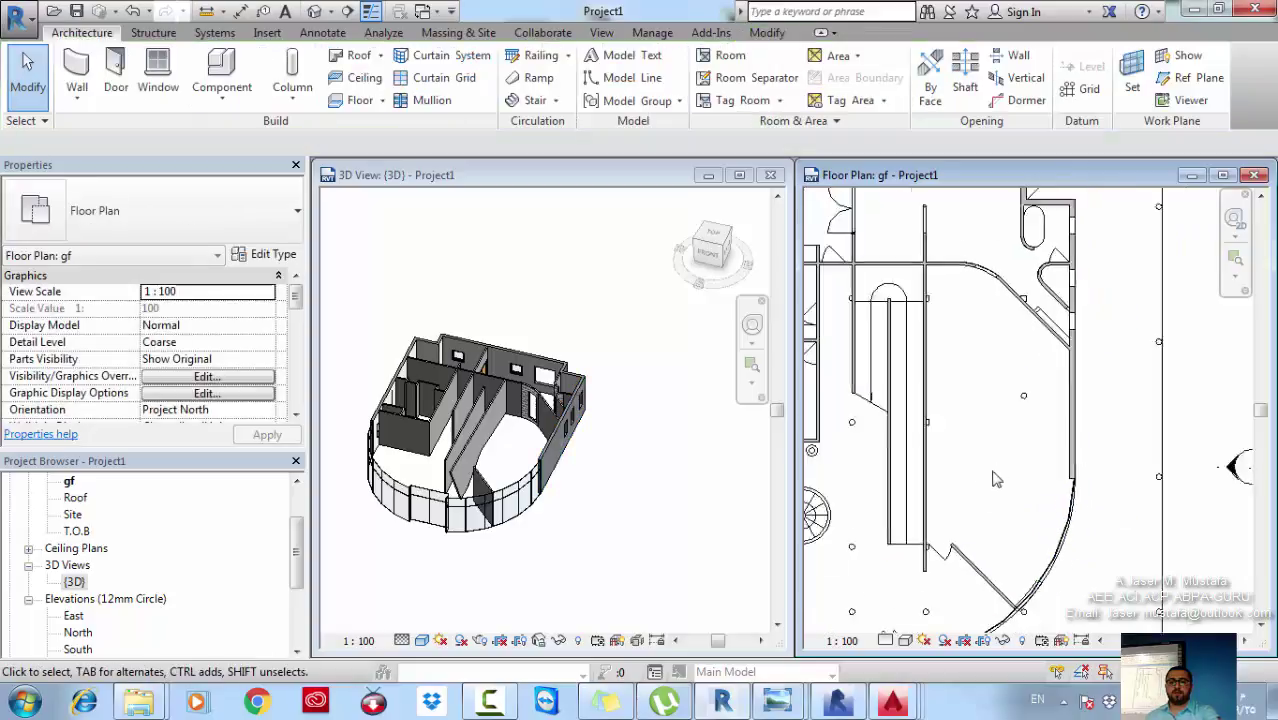
left_click(498, 483)
mouse_move(499, 484)
middle_mouse_down("shift")
mouse_move(658, 513)
mouse_move(514, 470)
middle_mouse_up("shift")
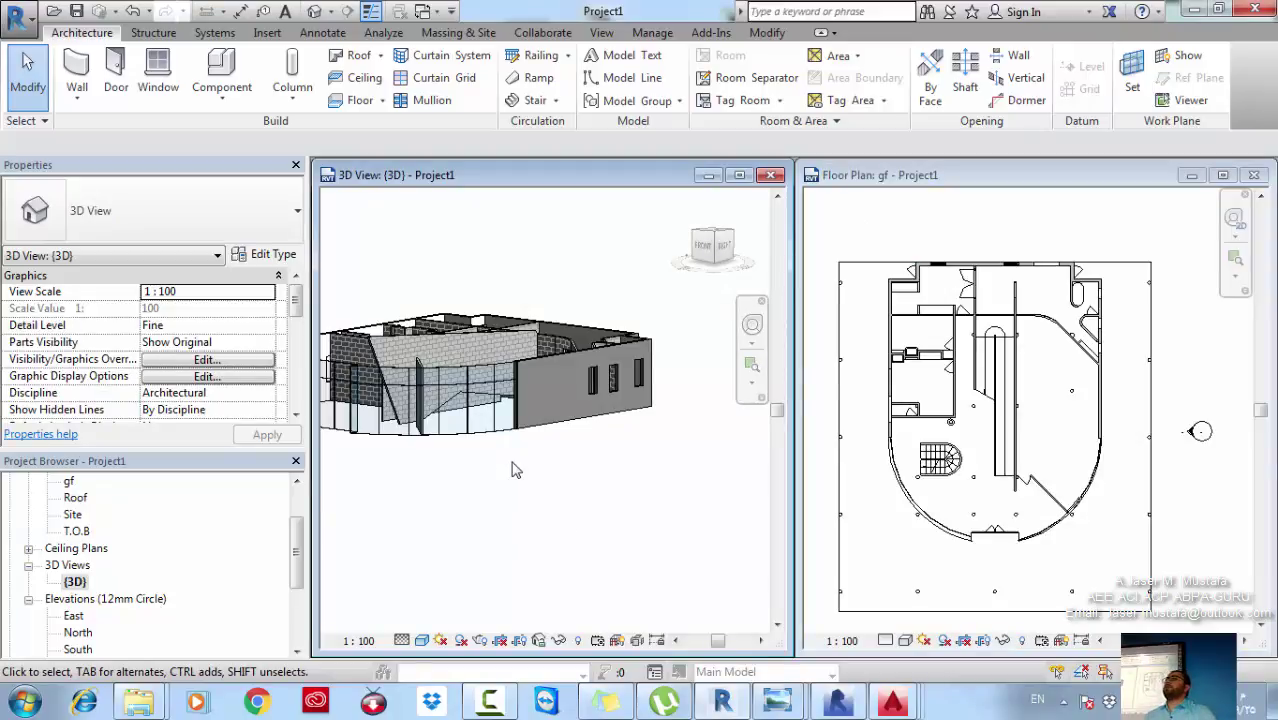